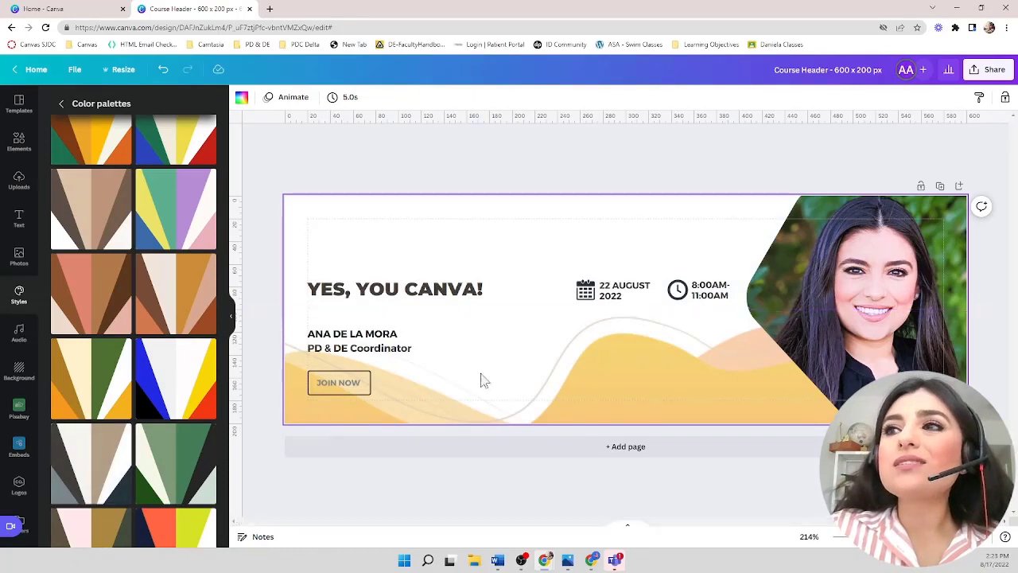
- Apply the grey-and-dark colour palette to the design, cycling through its colour variations
left_click(93, 461)
left_click(93, 461)
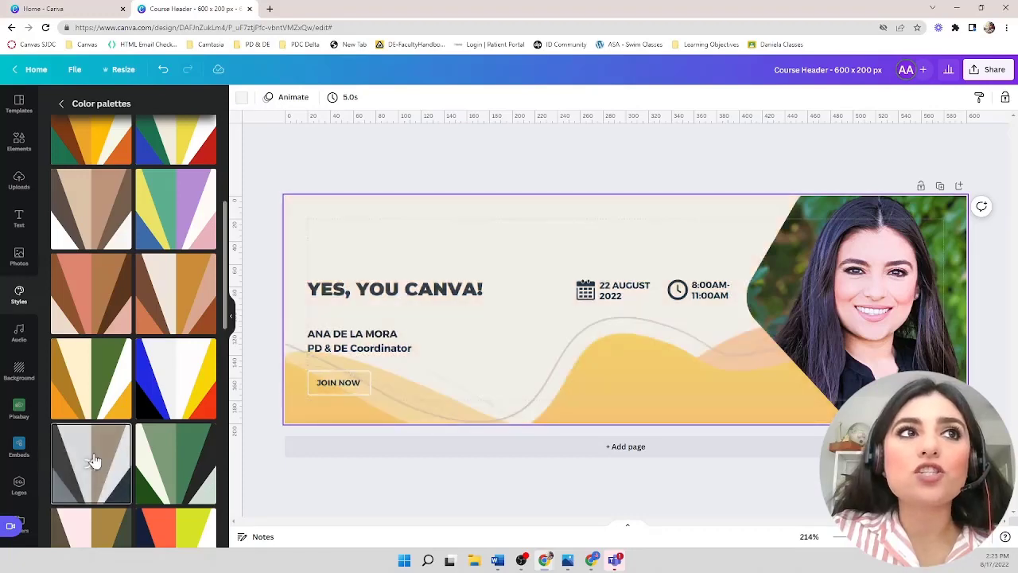
left_click(93, 461)
left_click(93, 461)
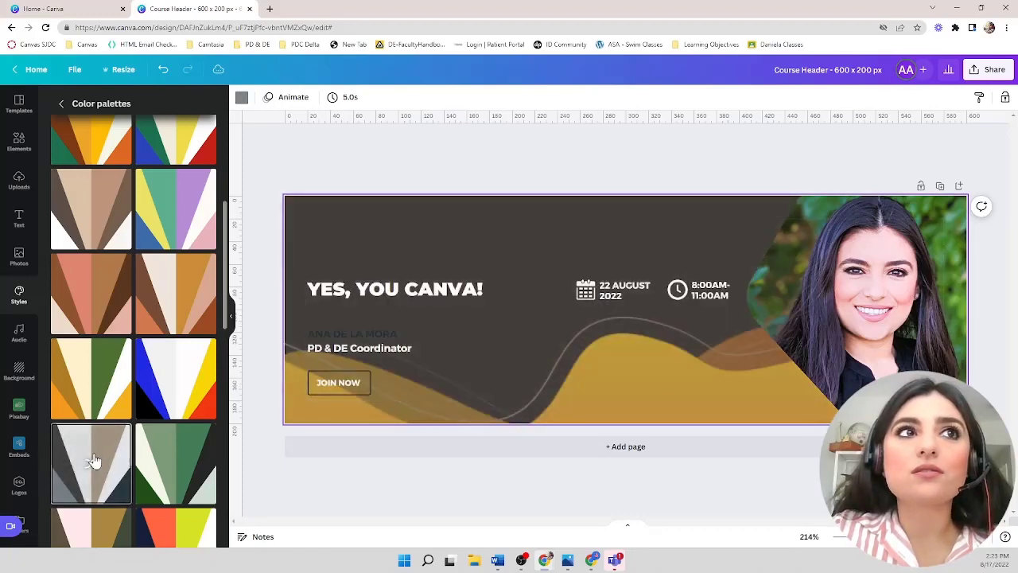
left_click(93, 461)
left_click(93, 460)
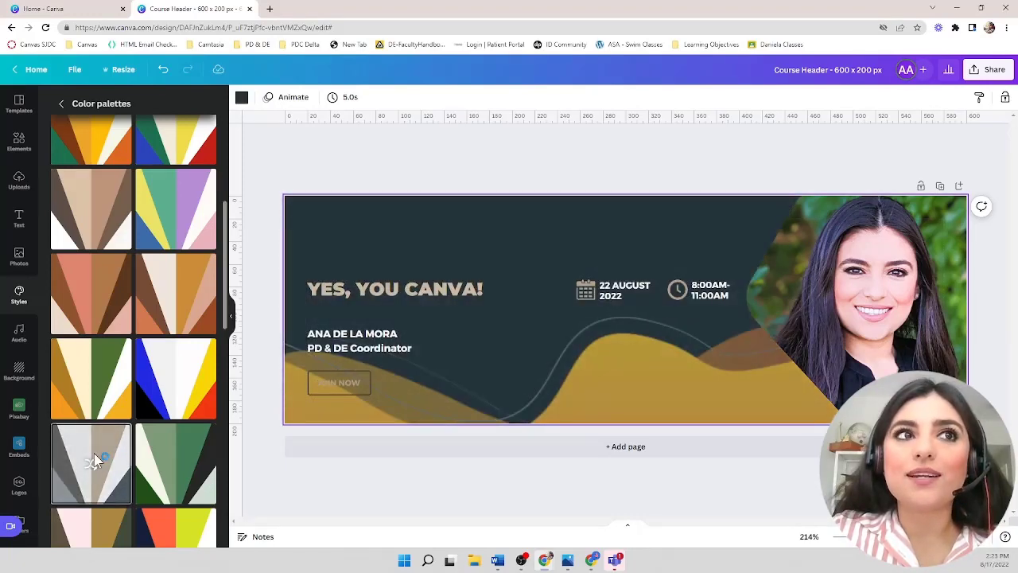
left_click(94, 455)
- Reapply the same palette until a light background variation with yellow waves appears
double_click(599, 379)
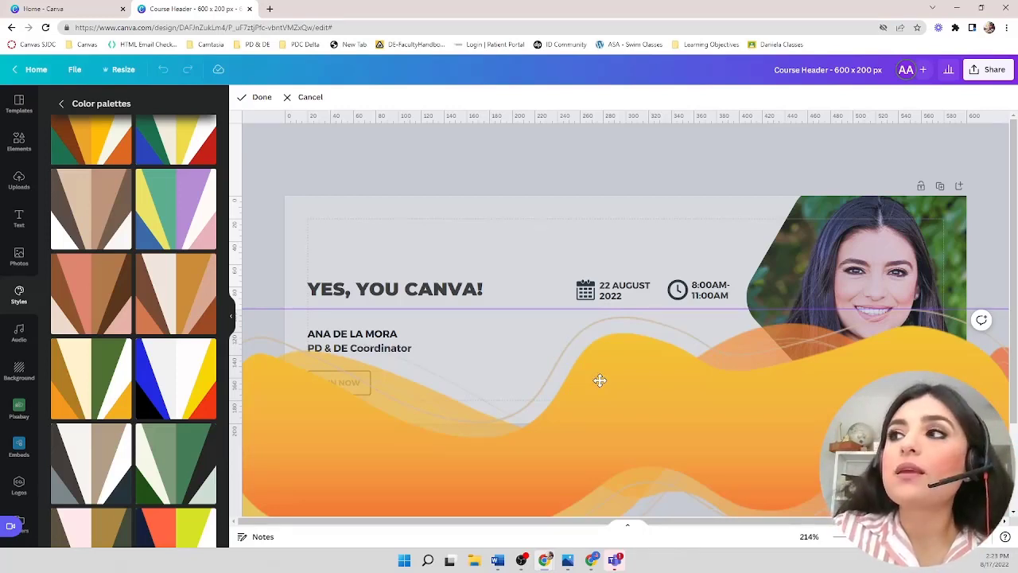
left_click(547, 267)
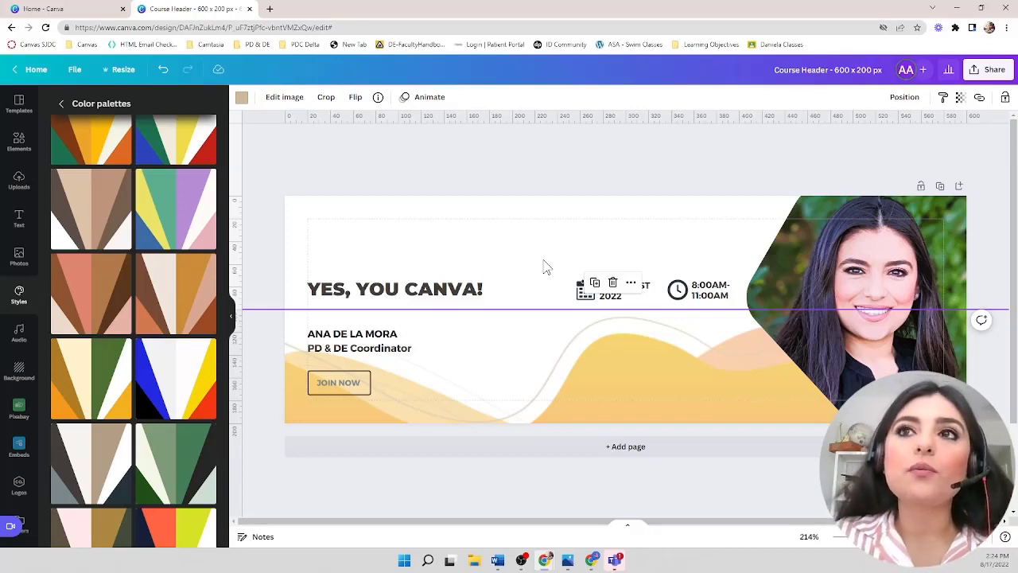
left_click(97, 459)
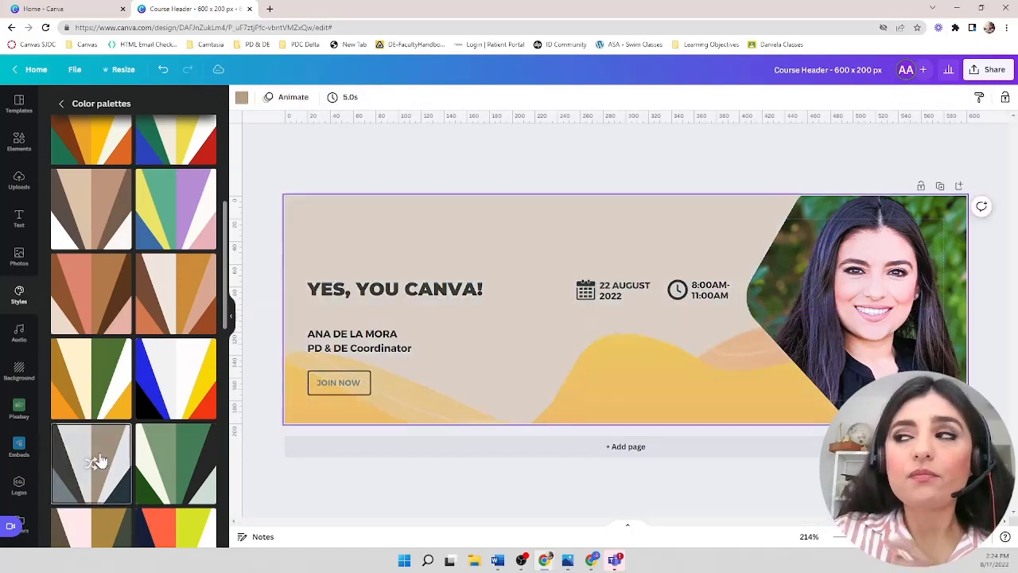
left_click(97, 459)
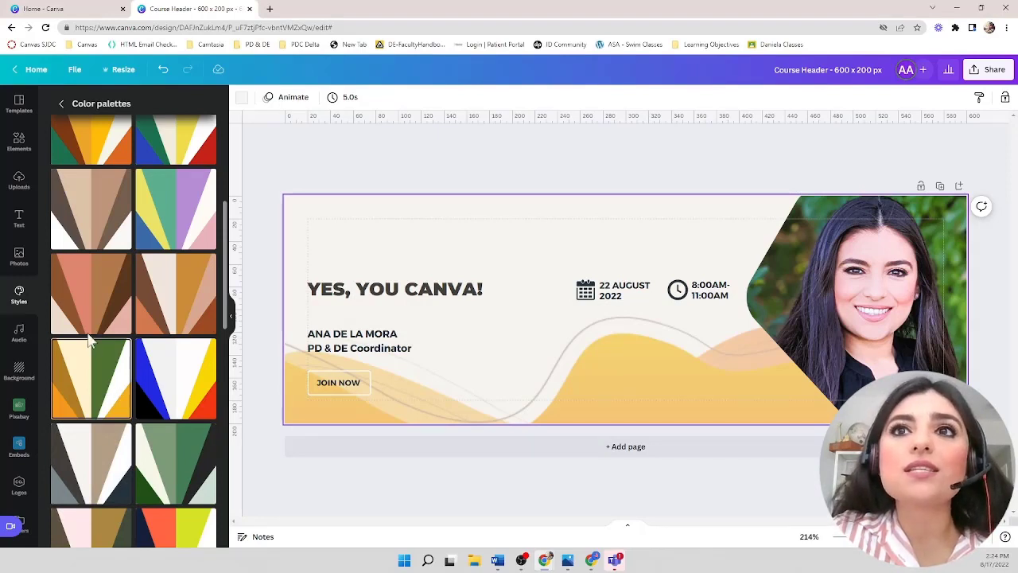
- Open the font sets and try the Glacial Indifference, HK Grotesk, Anton and Fira Sans combinations
left_click(62, 106)
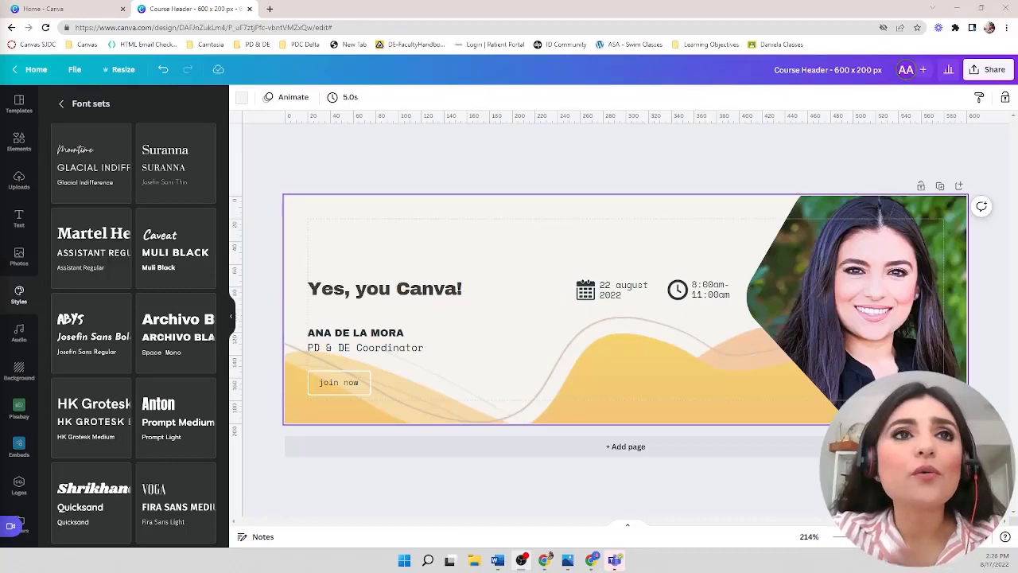
left_click(103, 152)
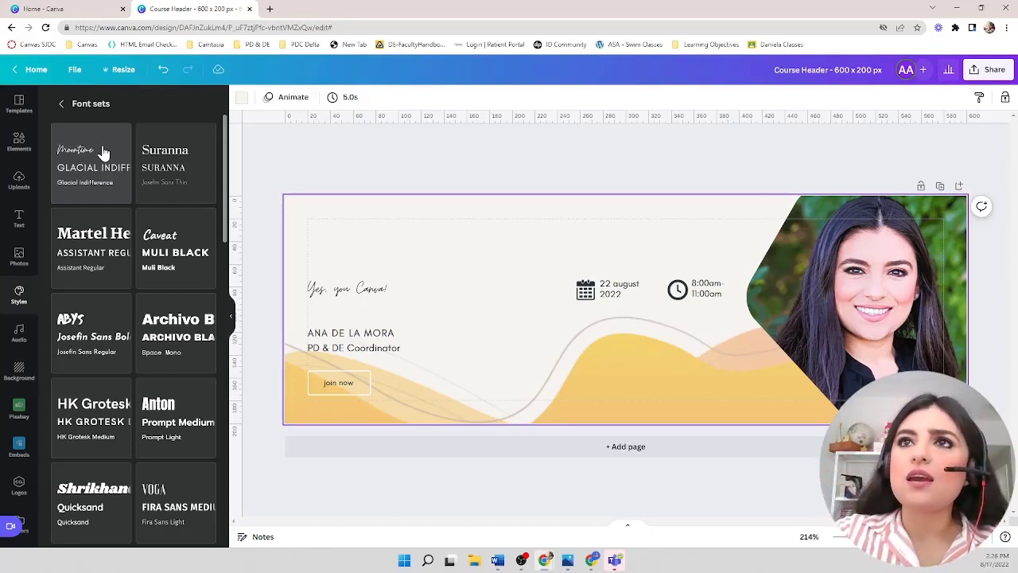
left_click(97, 401)
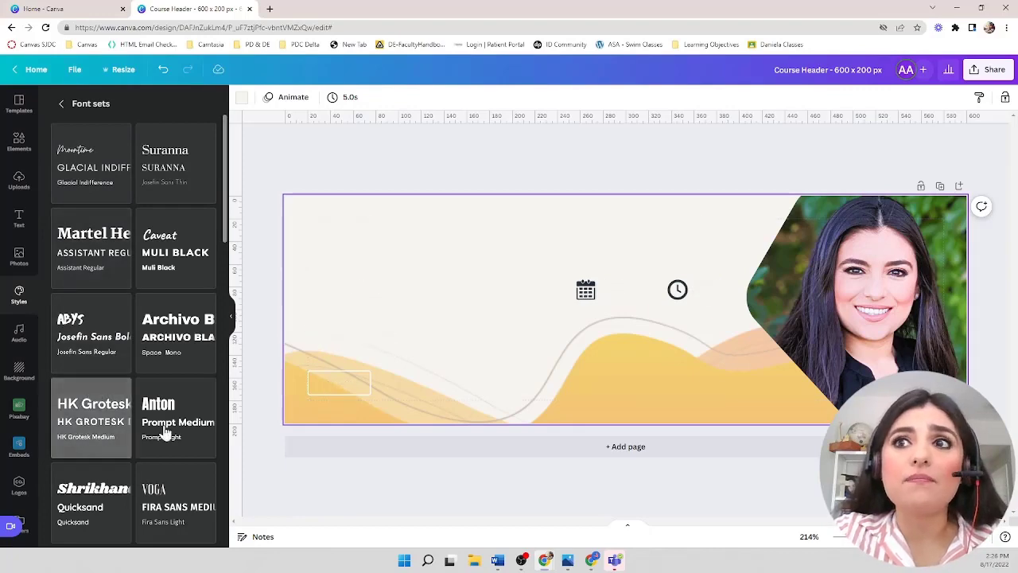
left_click(177, 455)
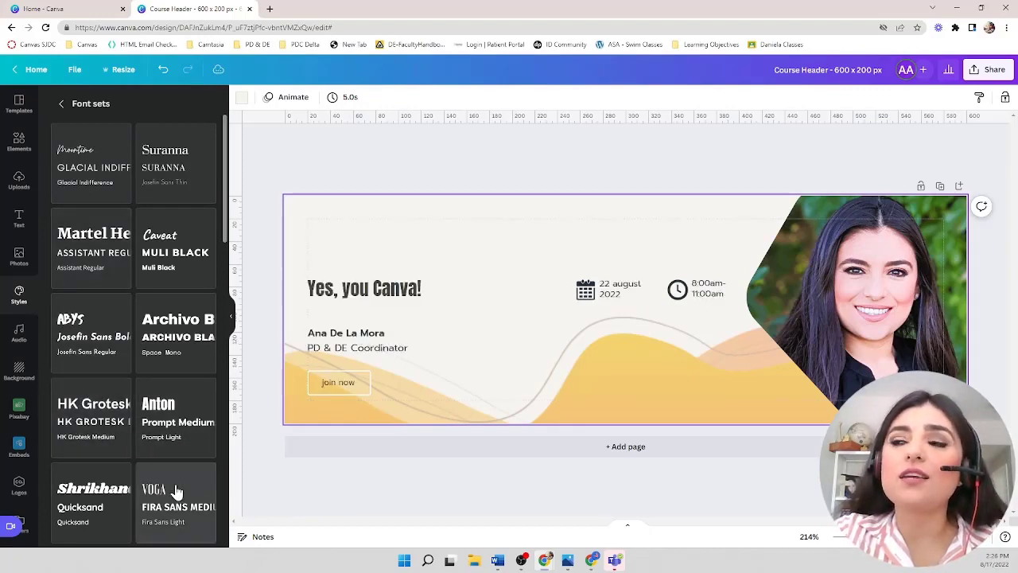
left_click(175, 491)
- Try the Tenor Sans, Glacial Indifference, Cardo, Fredoka and Barlow Thin font sets on the design
scroll(176, 491, "down", 3)
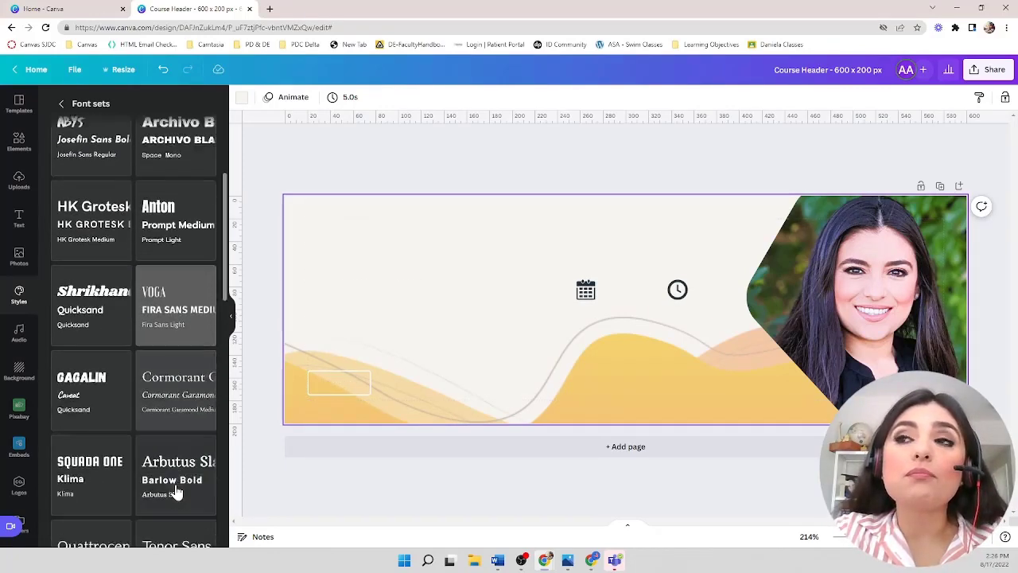
scroll(176, 488, "down", 2)
left_click(155, 360)
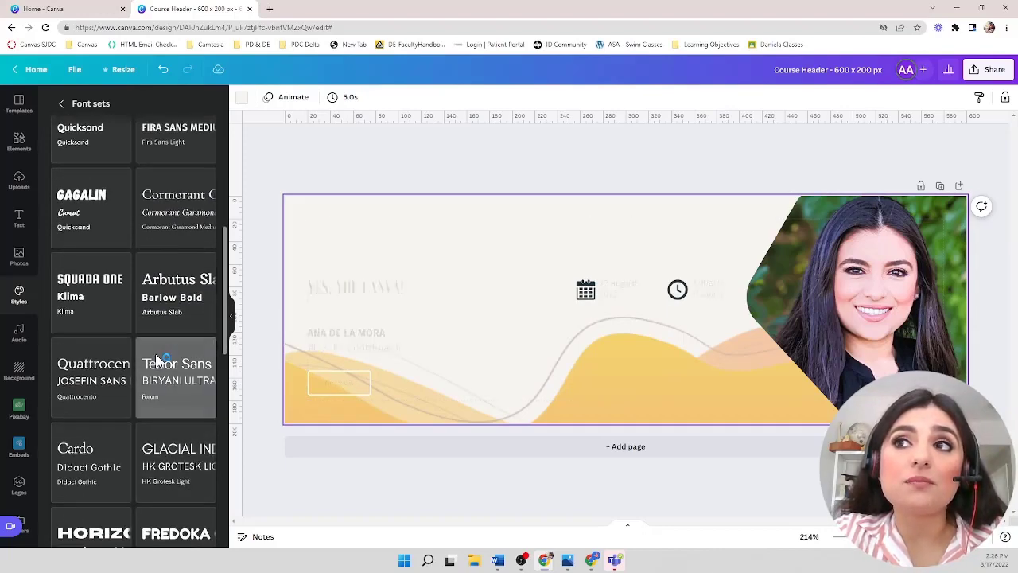
left_click(171, 444)
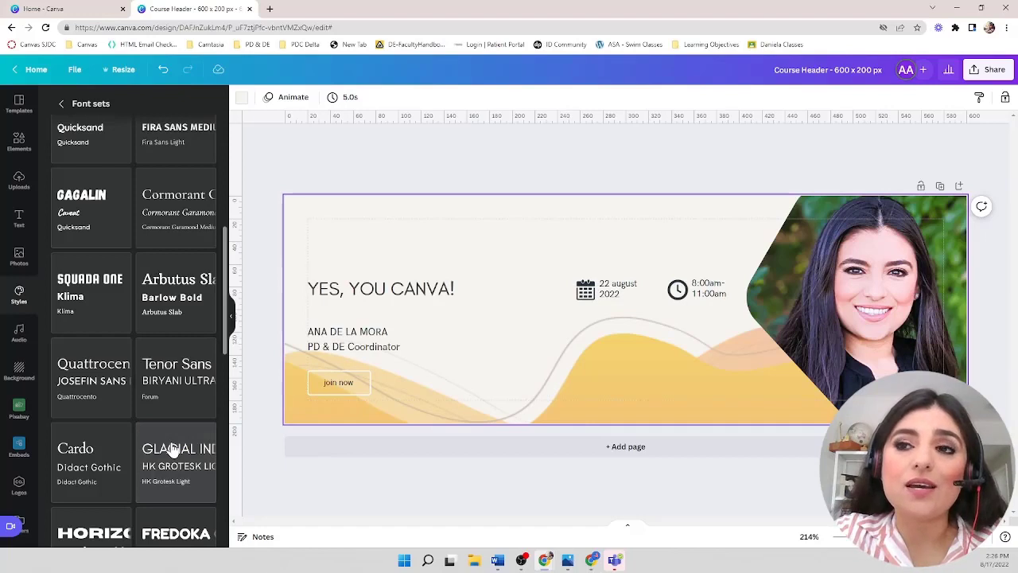
left_click(94, 449)
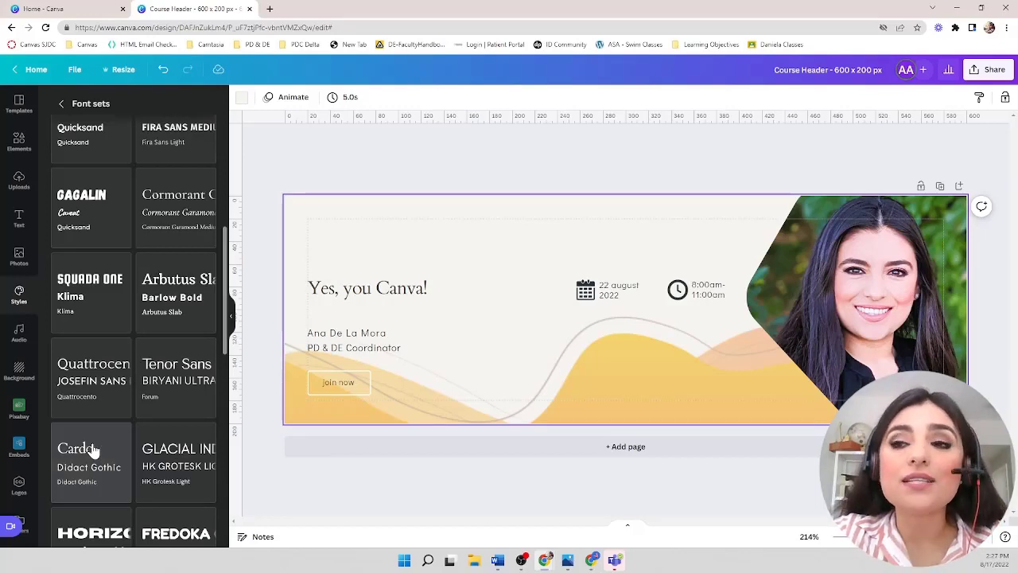
scroll(94, 449, "down", 3)
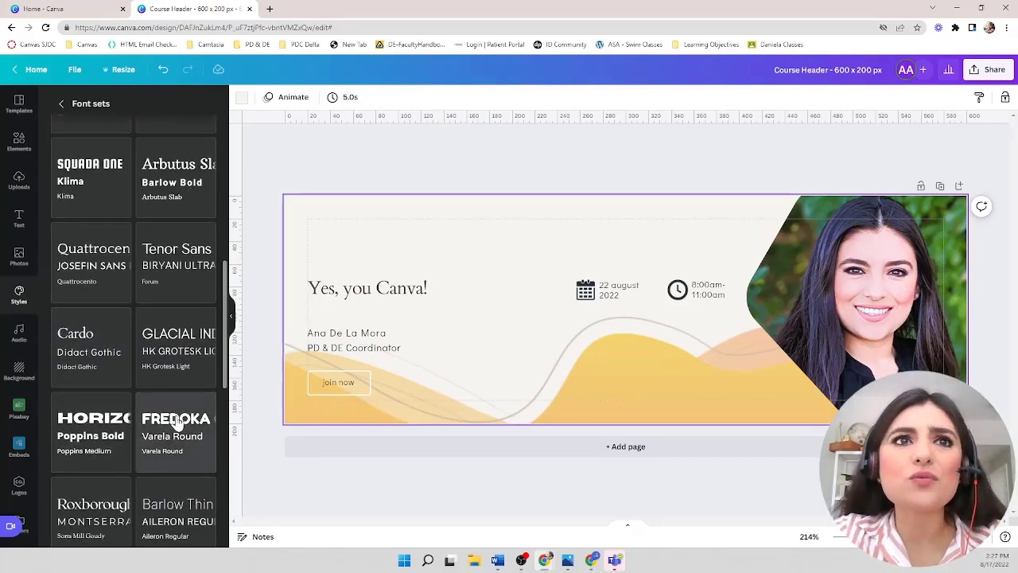
left_click(177, 423)
left_click(193, 513)
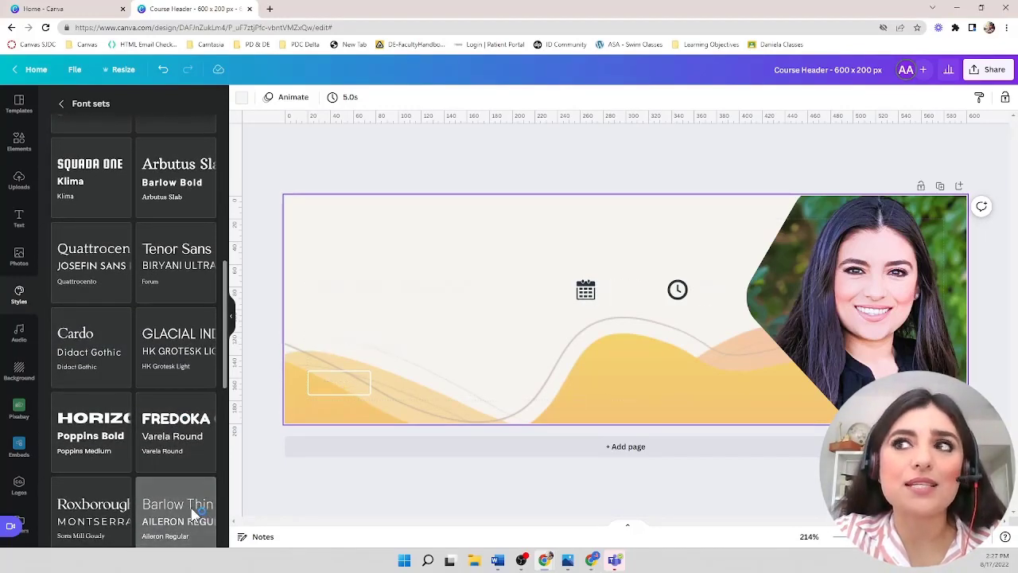
- Apply the Homemade Apple and Kollektif font set to the design
scroll(113, 473, "down", 2)
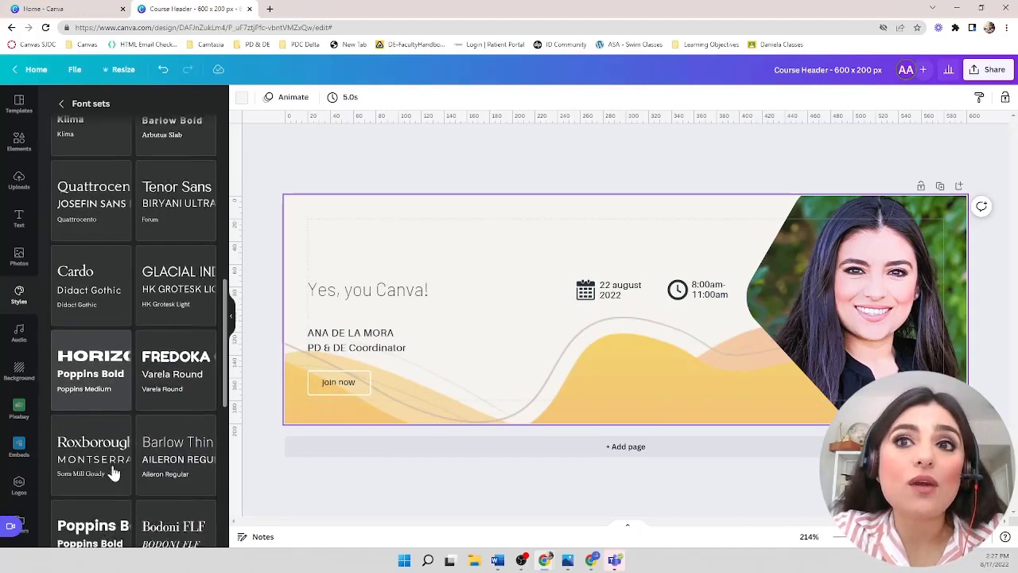
scroll(114, 472, "down", 9)
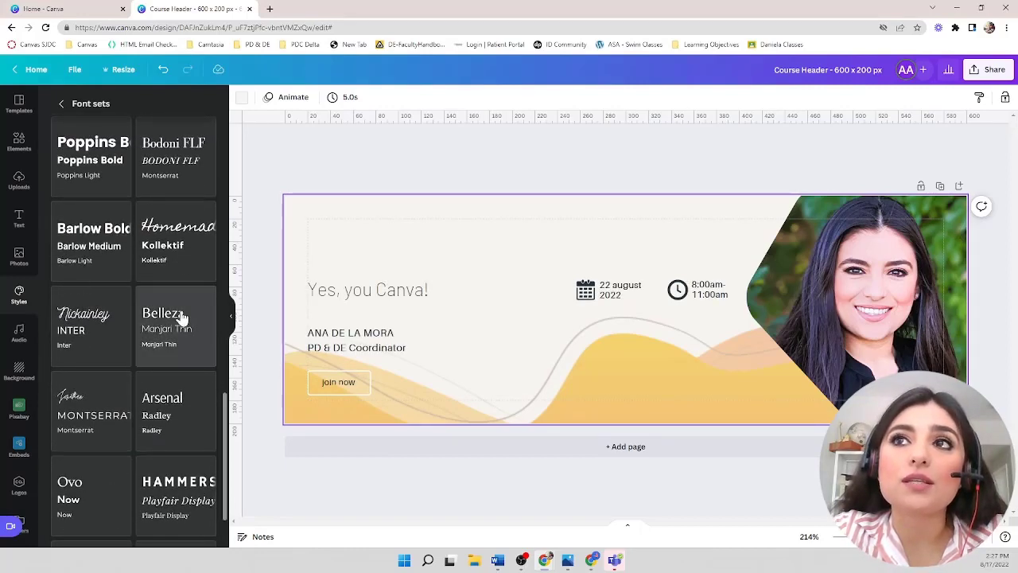
left_click(182, 316)
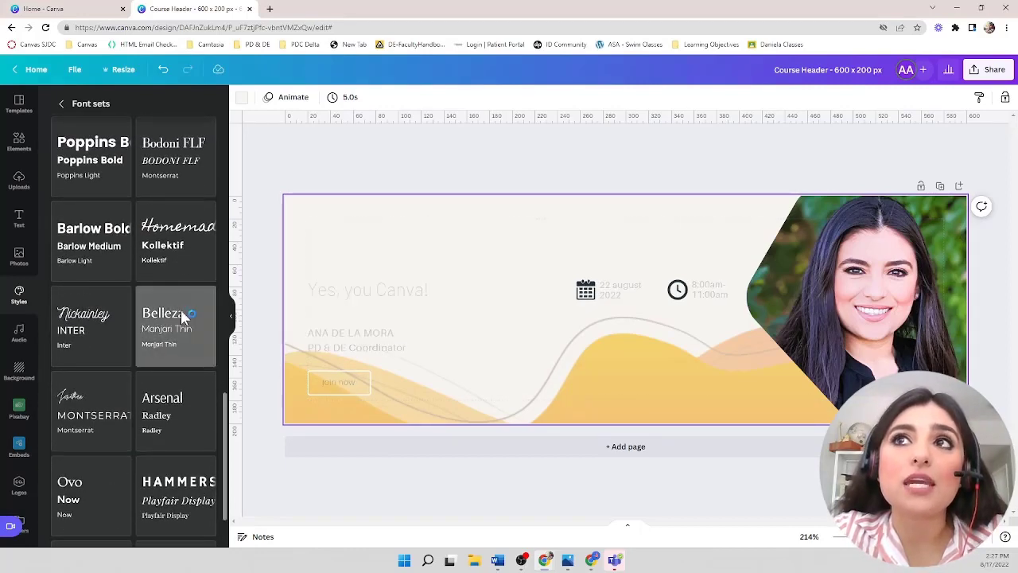
left_click(169, 265)
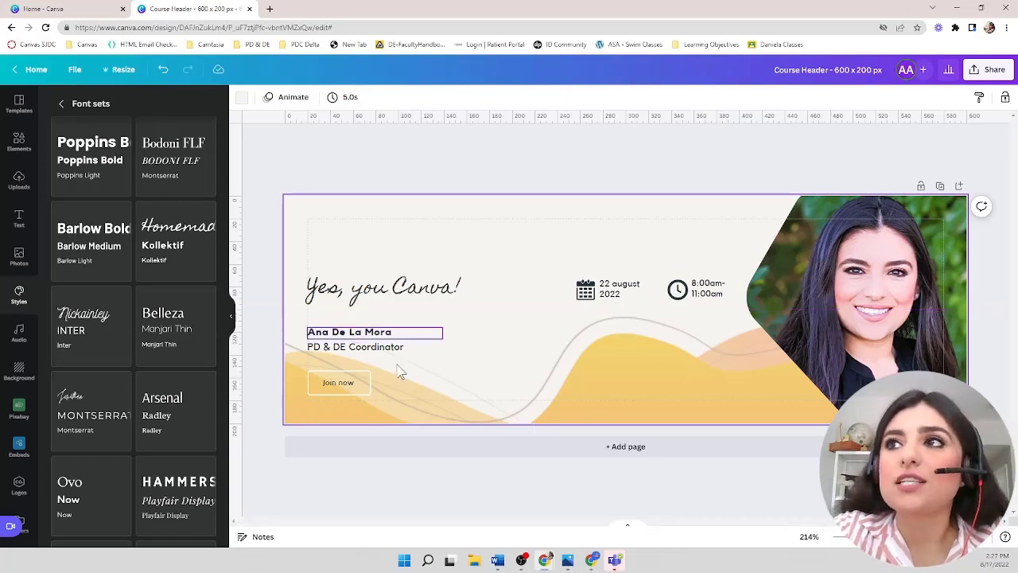
- Enlarge the "Yes, you Canva!" heading to font size 17.9 and nudge it into position
left_click(430, 296)
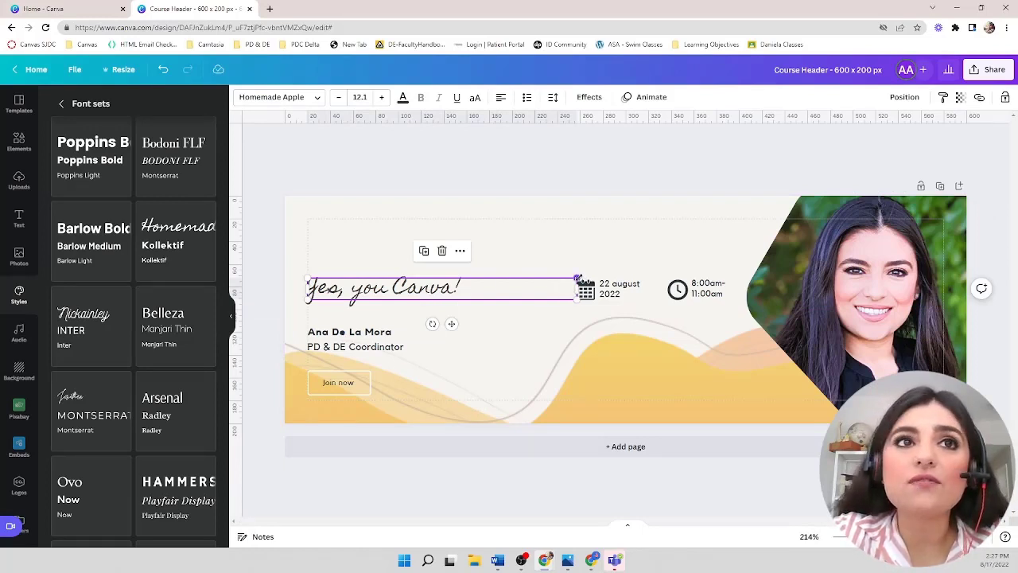
left_click_drag(579, 279, 565, 296)
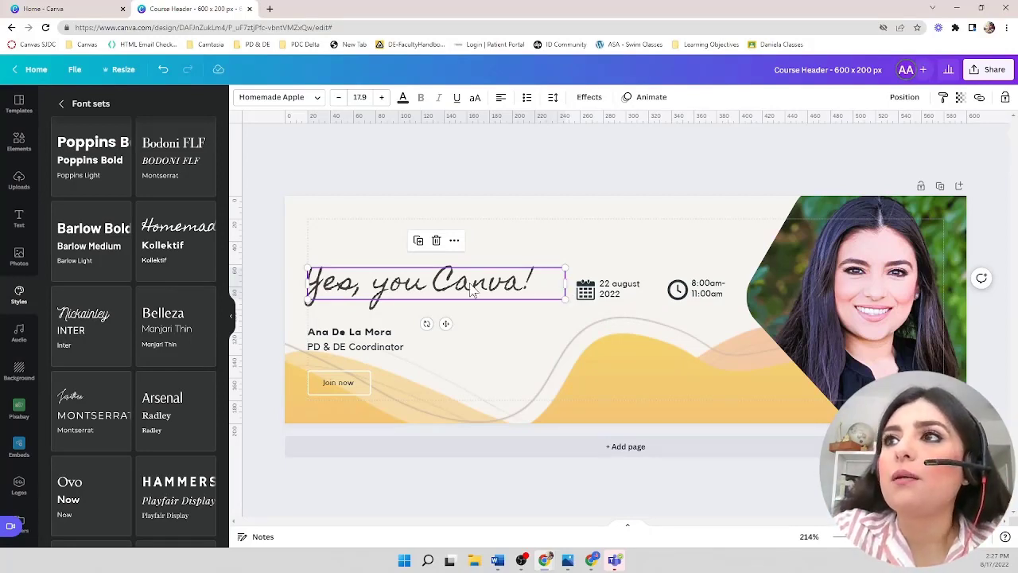
mouse_move(438, 283)
left_mouse_down()
mouse_move(452, 265)
mouse_move(502, 268)
mouse_move(459, 275)
mouse_move(446, 292)
mouse_move(443, 277)
mouse_move(438, 289)
left_mouse_up()
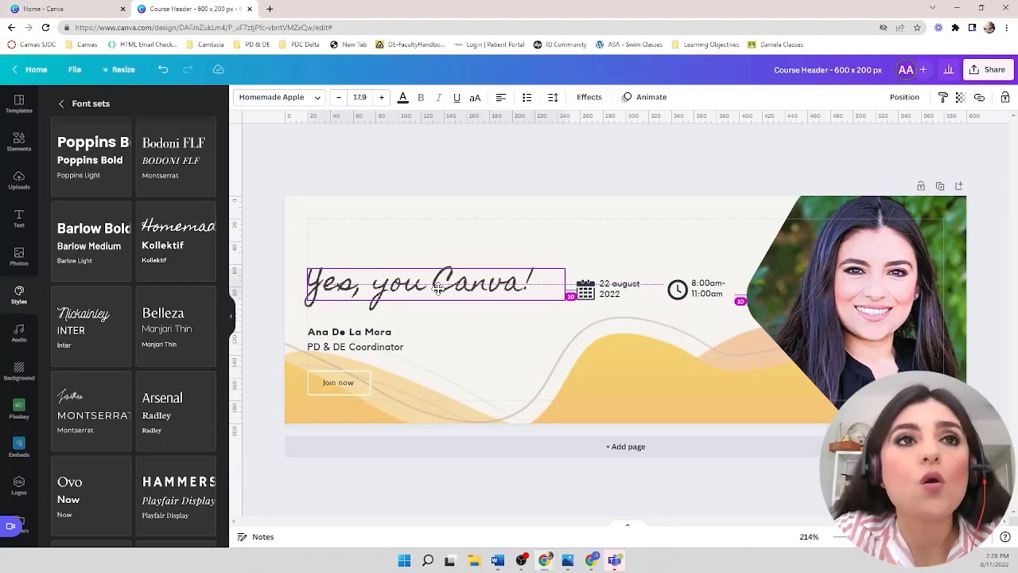
mouse_move(438, 288)
left_mouse_down()
mouse_move(428, 292)
mouse_move(436, 288)
left_mouse_up()
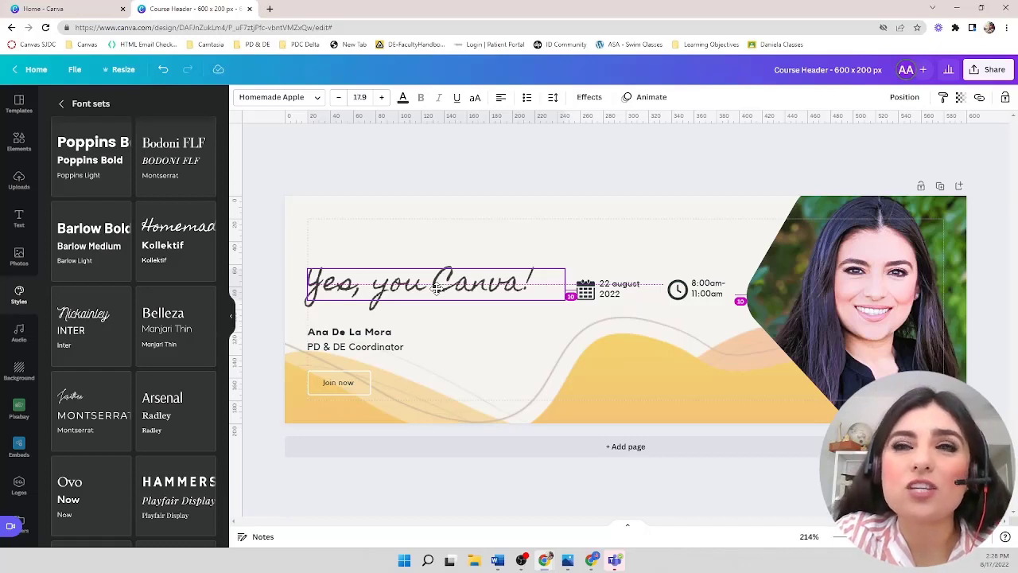
mouse_move(436, 288)
left_mouse_down()
mouse_move(431, 276)
mouse_move(447, 258)
mouse_move(443, 283)
left_mouse_up()
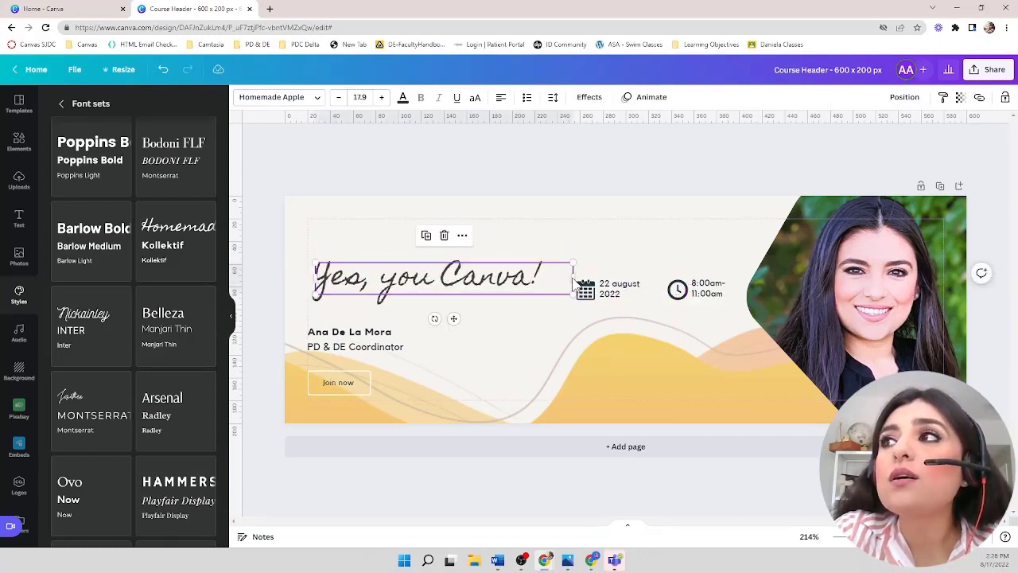
- Narrow the heading's text box and increase its font size to 21.9
left_click_drag(574, 278, 548, 277)
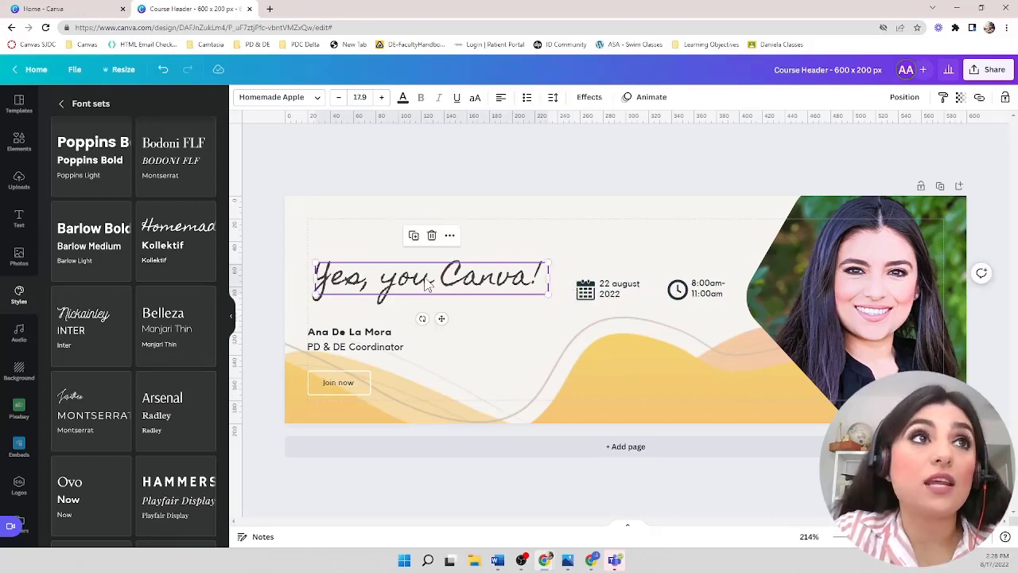
left_click(429, 285)
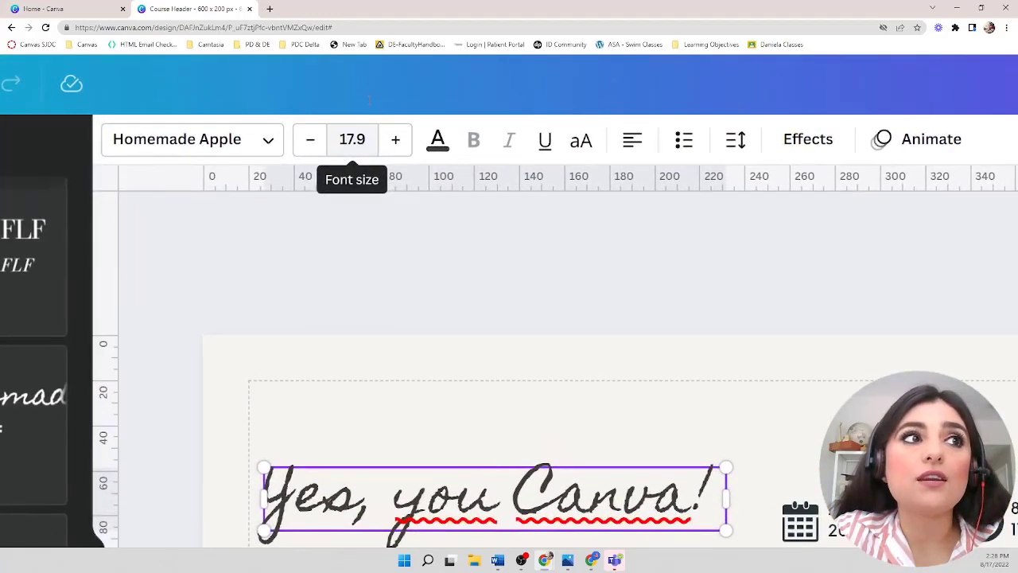
left_click(396, 141)
left_click(395, 141)
left_click(395, 141)
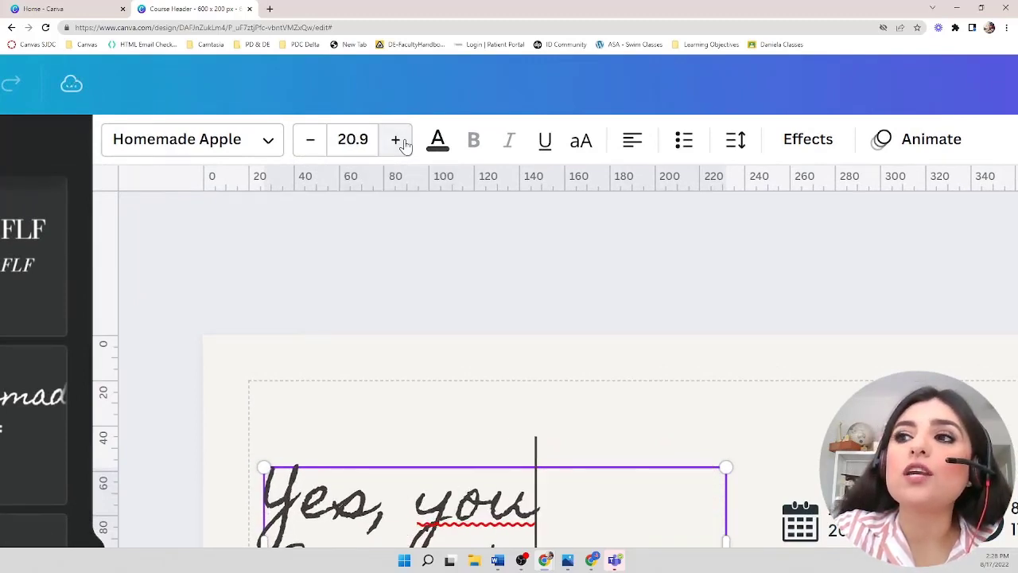
left_click(396, 140)
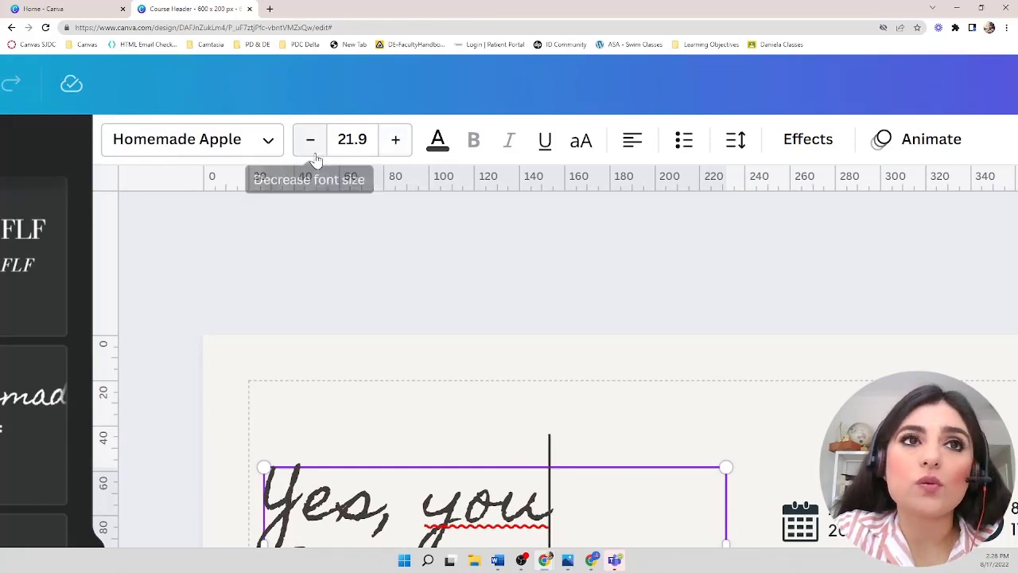
- Move the heading up and widen its text box so the text fits on one line
scroll(437, 336, "down", 3)
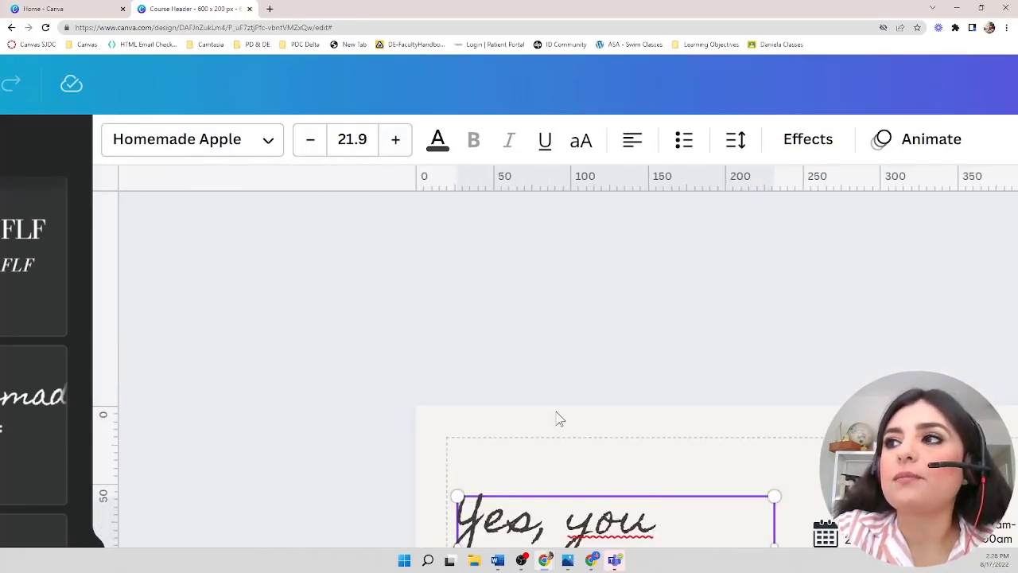
scroll(367, 69, "down", 5)
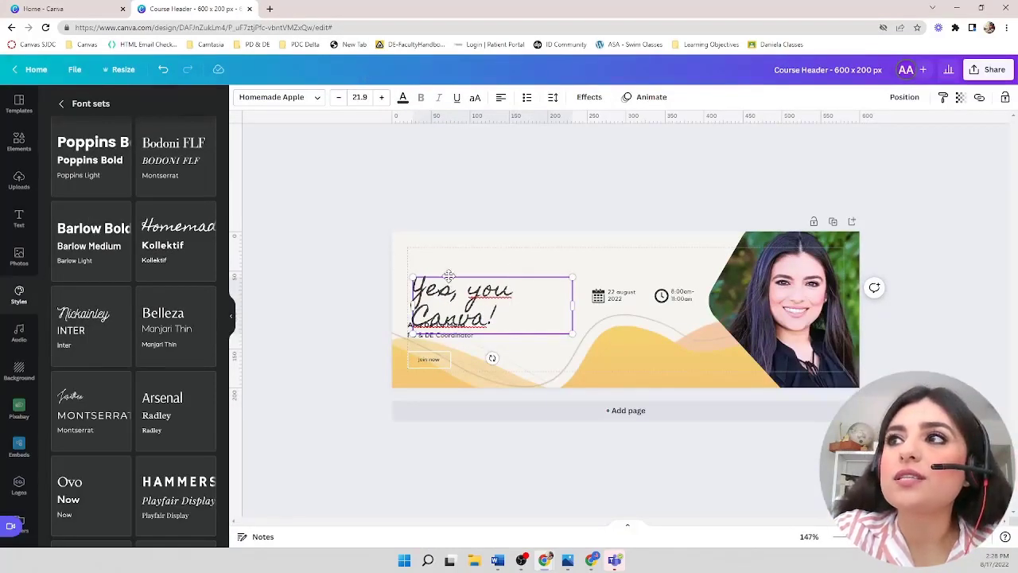
left_click_drag(448, 276, 448, 258)
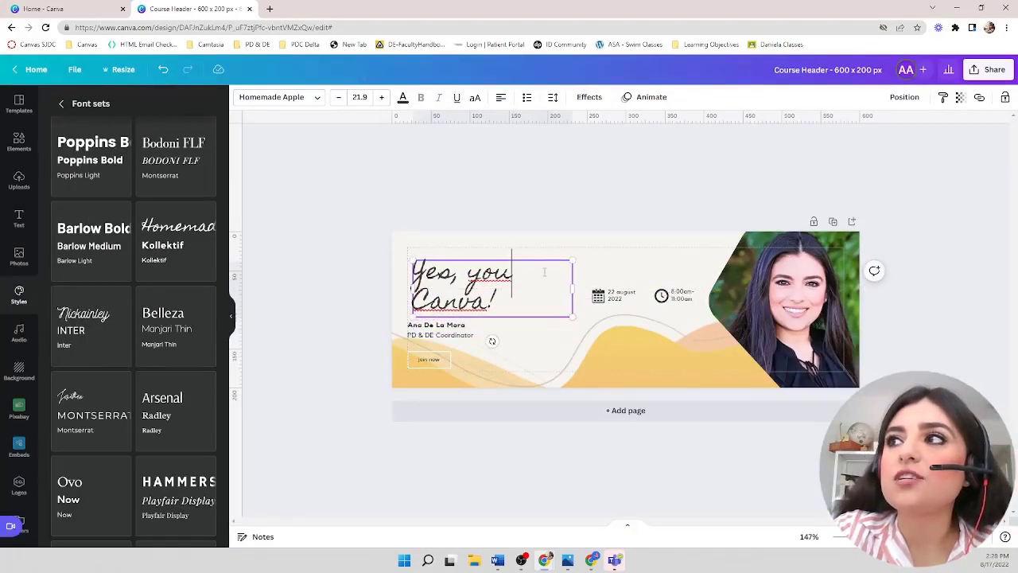
left_click_drag(572, 287, 623, 273)
left_click(538, 326)
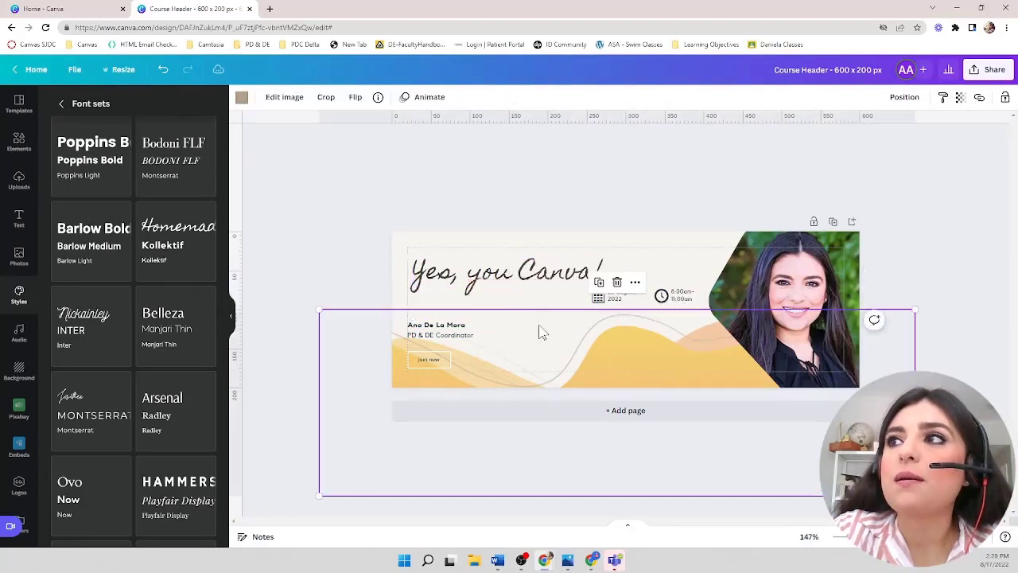
left_click(489, 274)
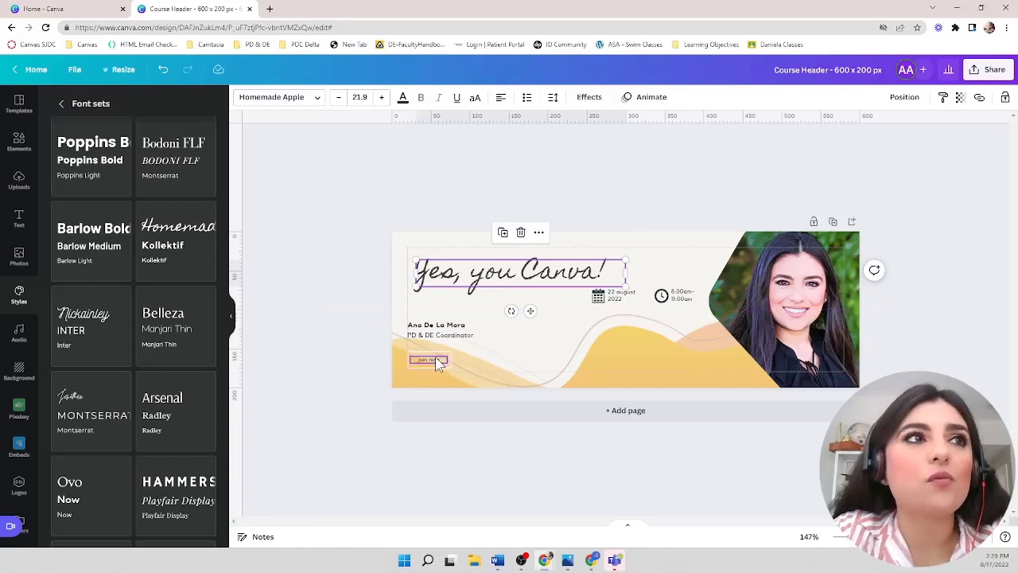
- Recolour the "join now" button text with a colour taken from the photo
scroll(435, 356, "up", 5, "ctrl")
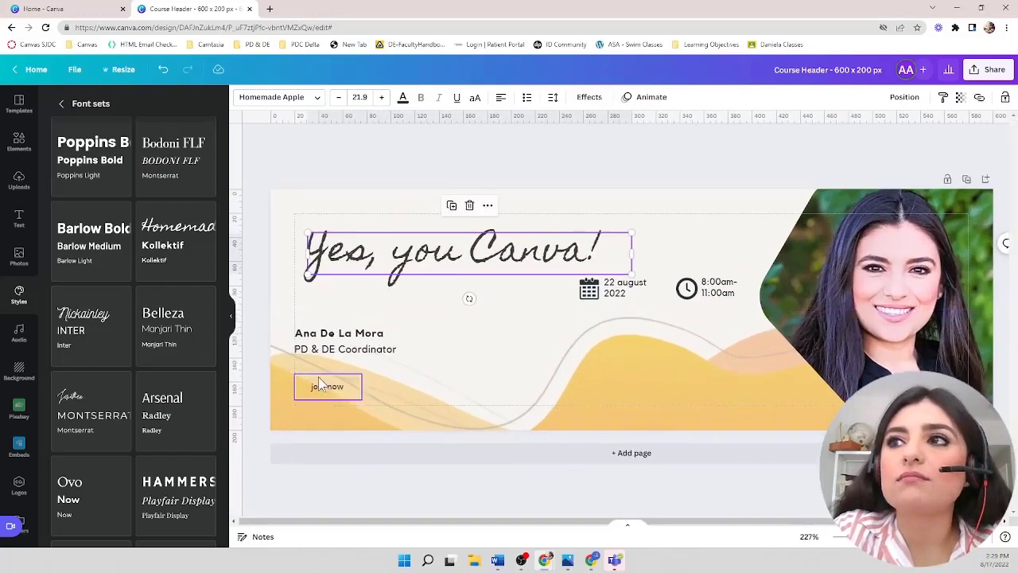
scroll(322, 384, "up", 4, "ctrl")
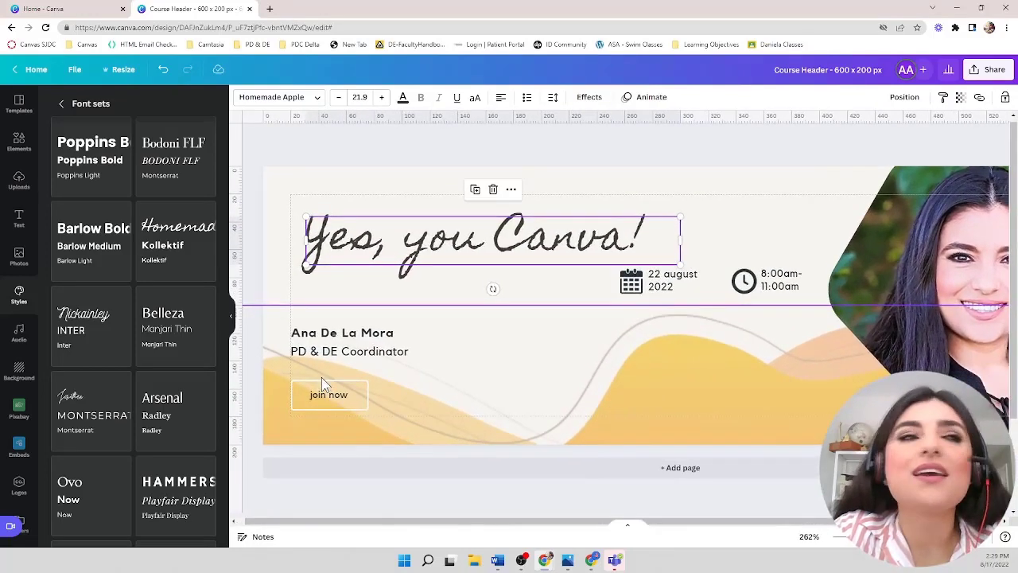
scroll(321, 378, "up", 2, "ctrl")
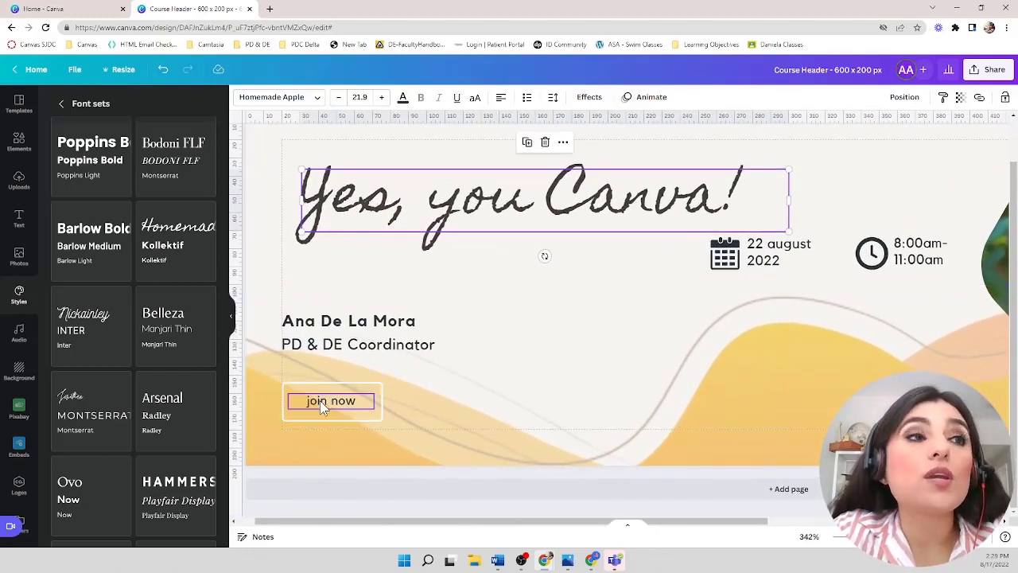
double_click(322, 406)
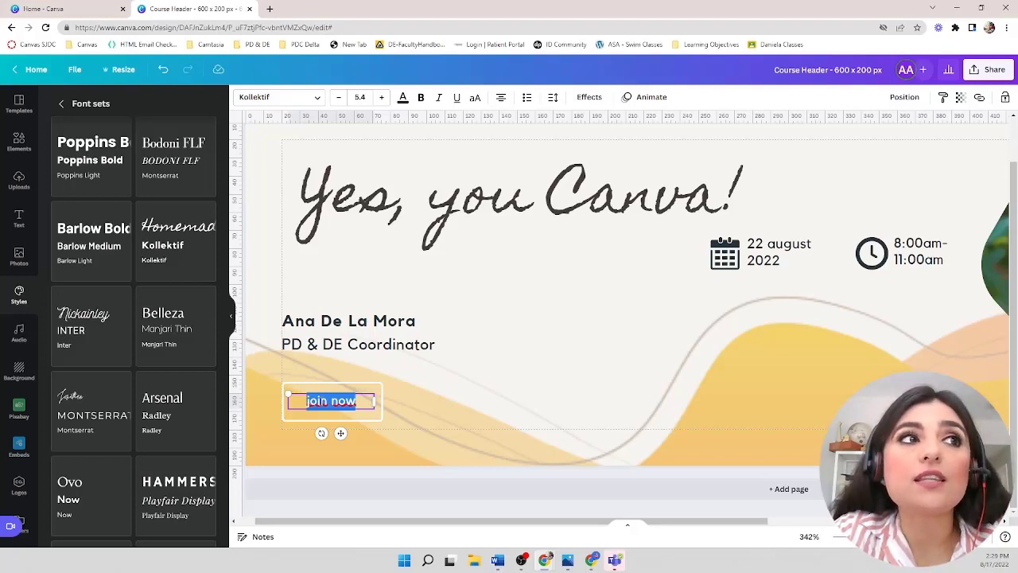
left_click(403, 100)
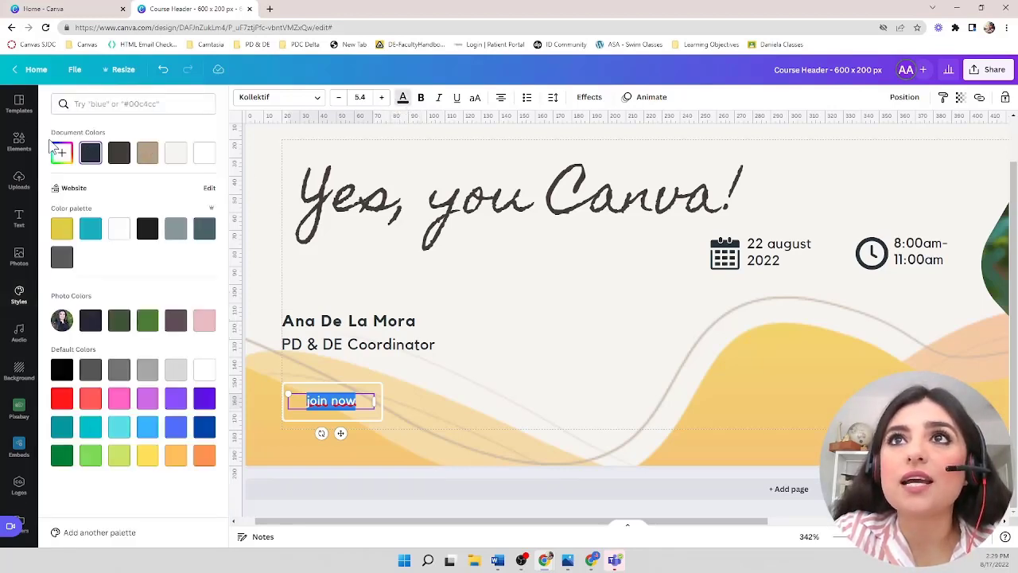
left_click(89, 154)
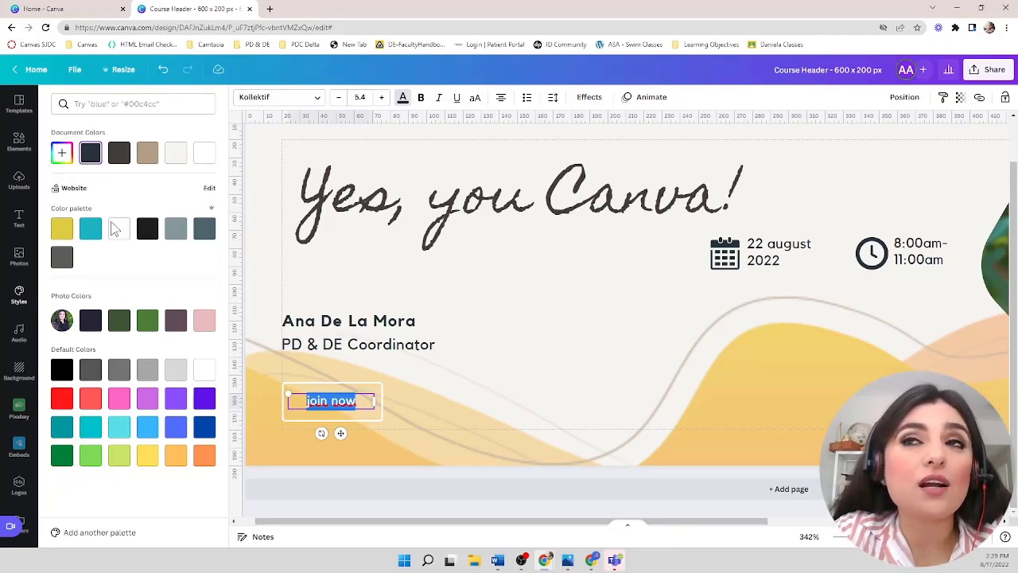
left_click(118, 323)
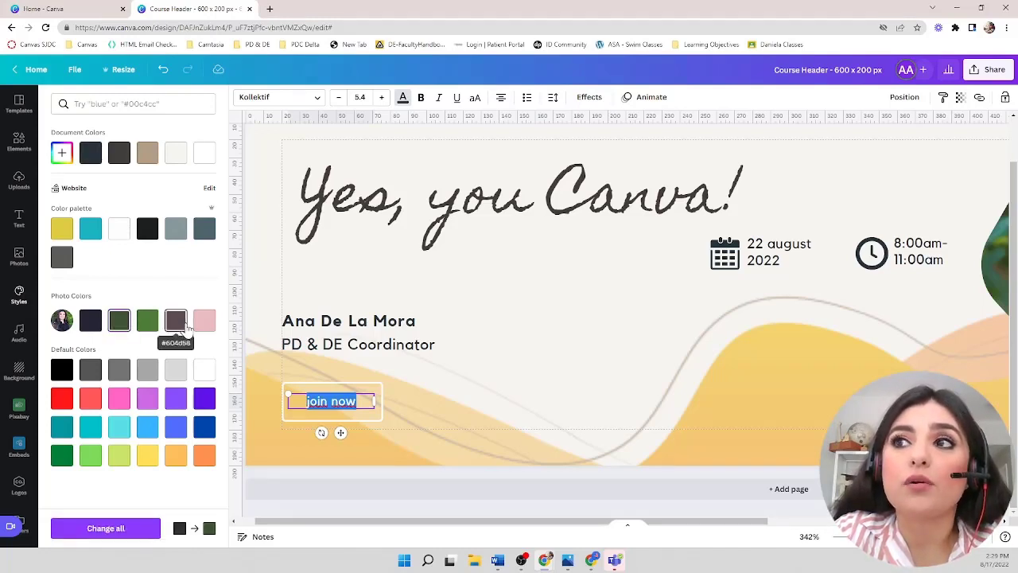
left_click(446, 424)
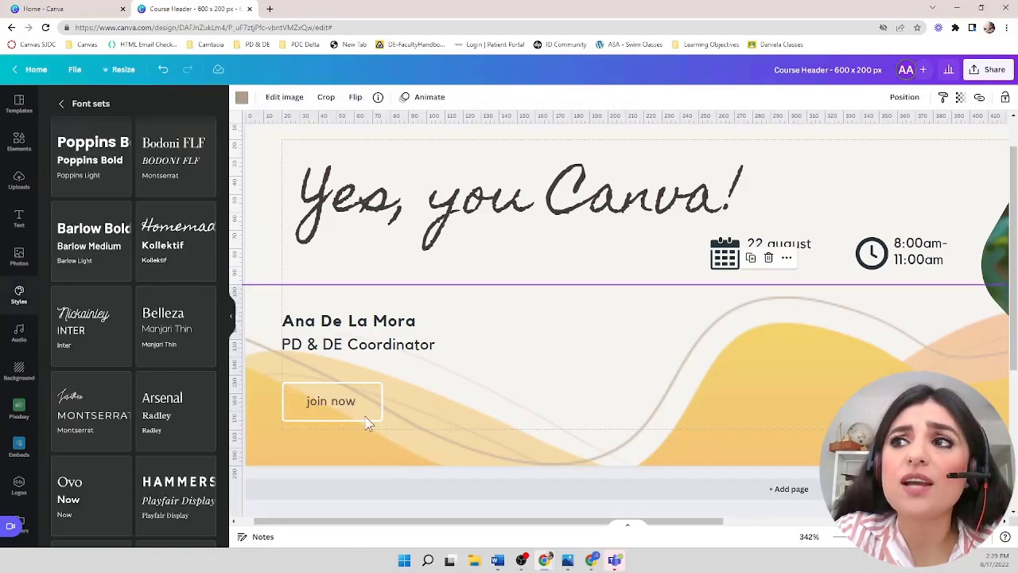
left_click(342, 404)
left_click(342, 402)
left_click(423, 411)
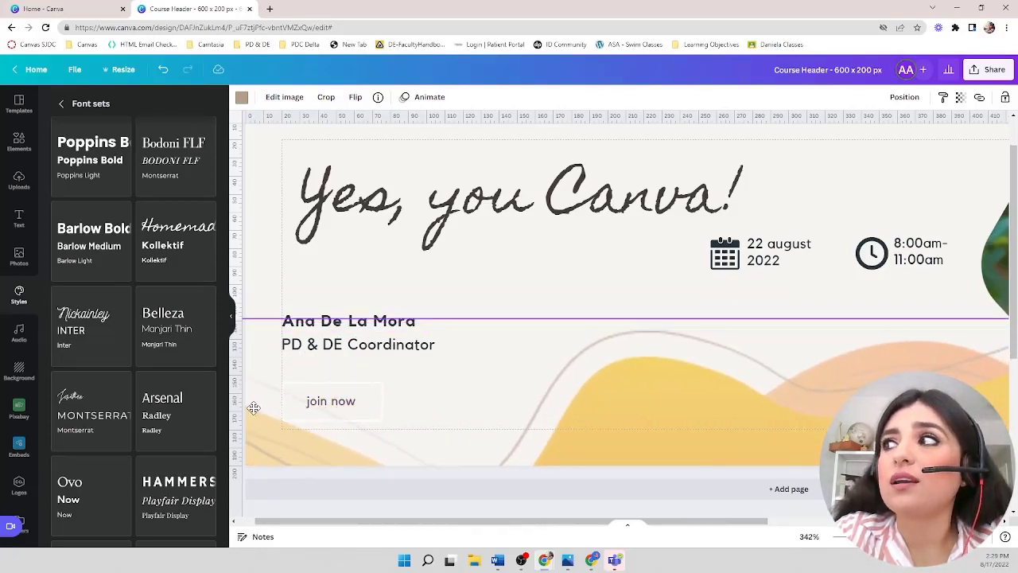
scroll(268, 200, "down", 5)
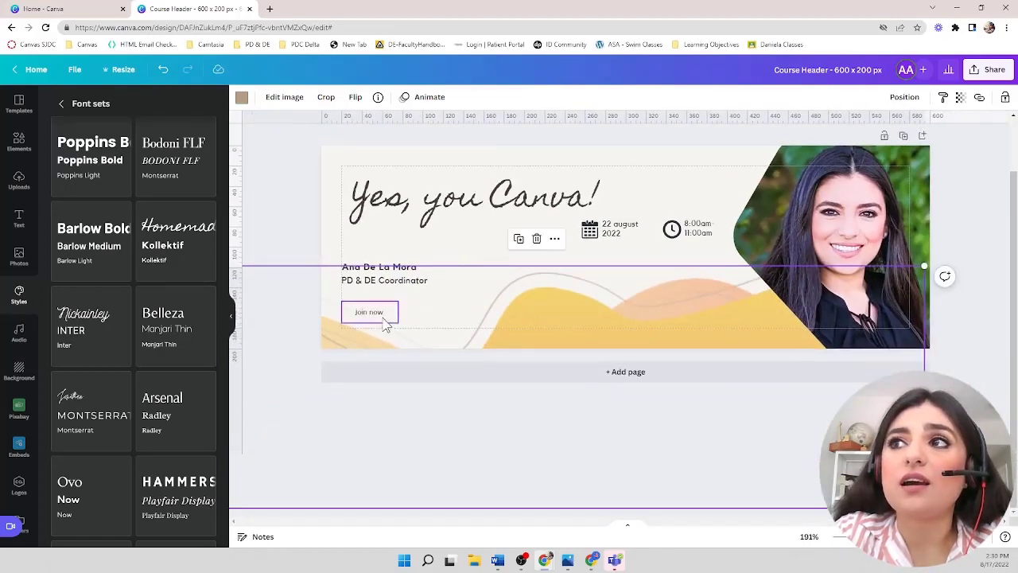
- Change the "join now" text colour to the dark navy photo colour
left_click(376, 315)
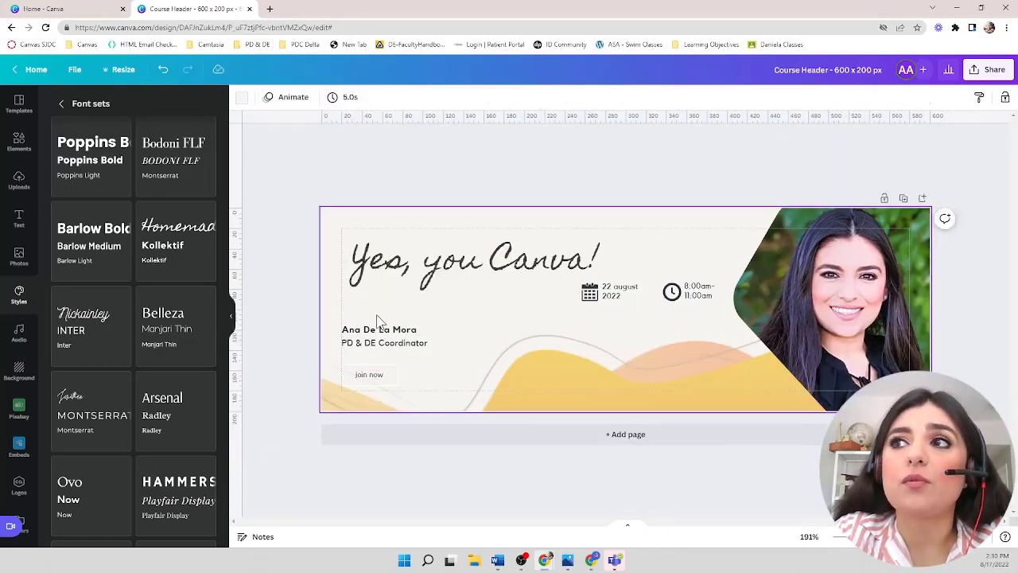
left_click(368, 385)
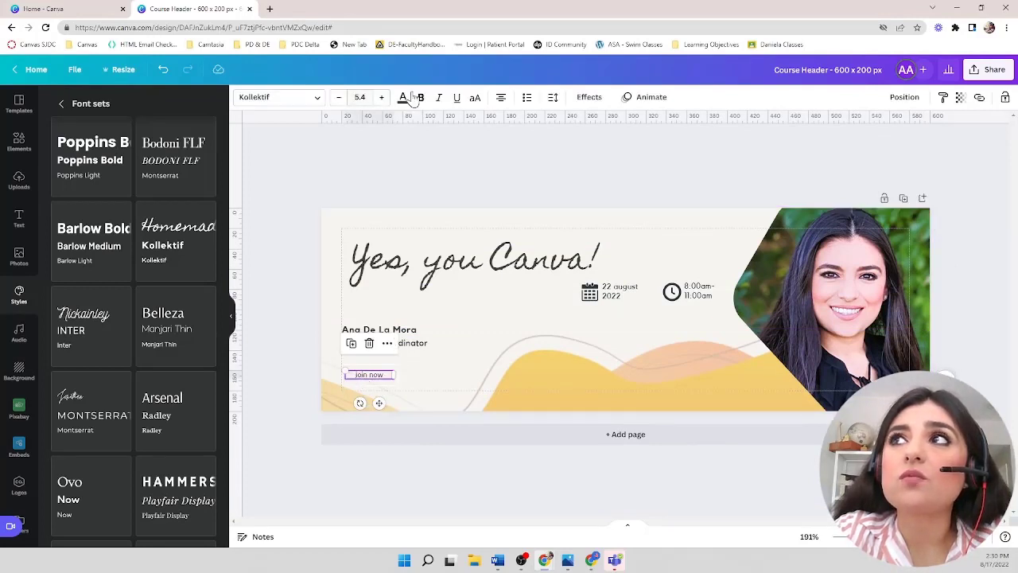
left_click(403, 98)
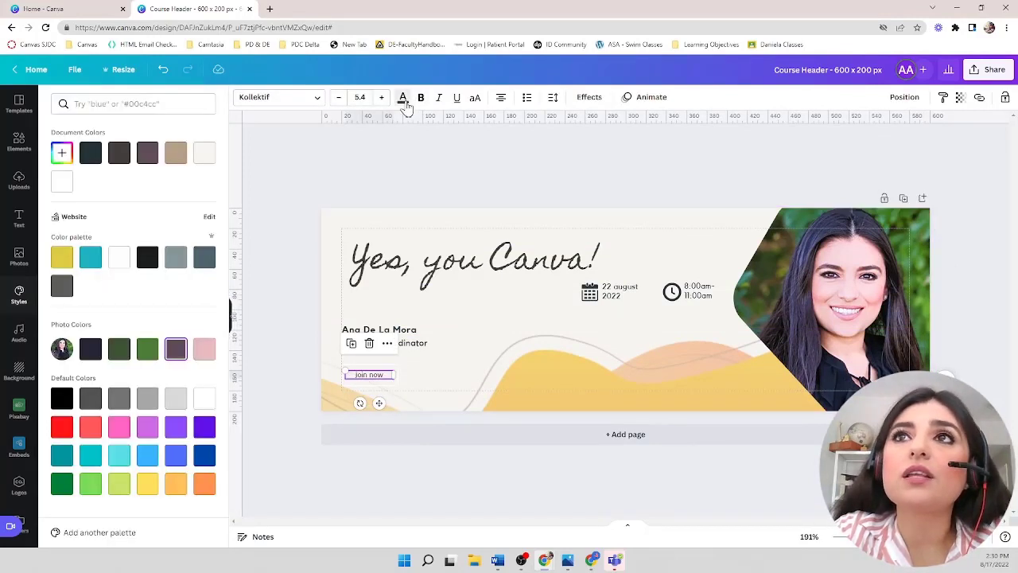
left_click(91, 354)
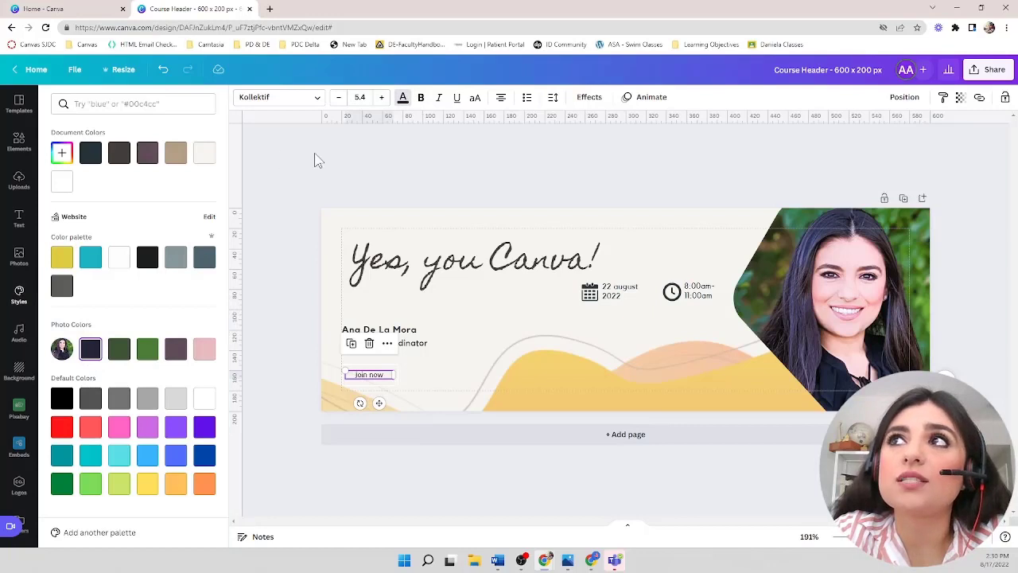
- Increase the "join now" text's font size to 8.4
left_click(379, 104)
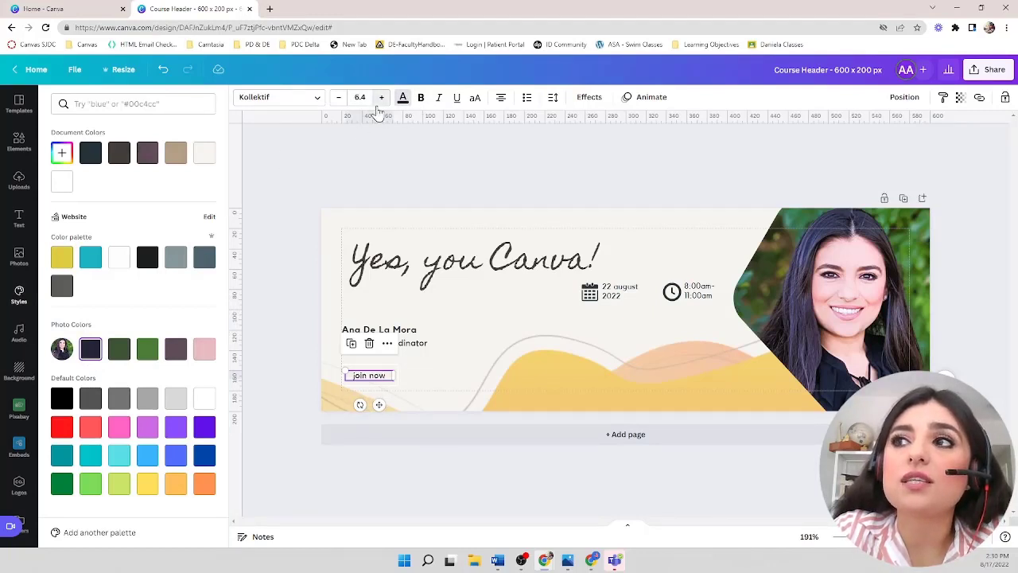
left_click(379, 103)
left_click(379, 104)
left_click(293, 359)
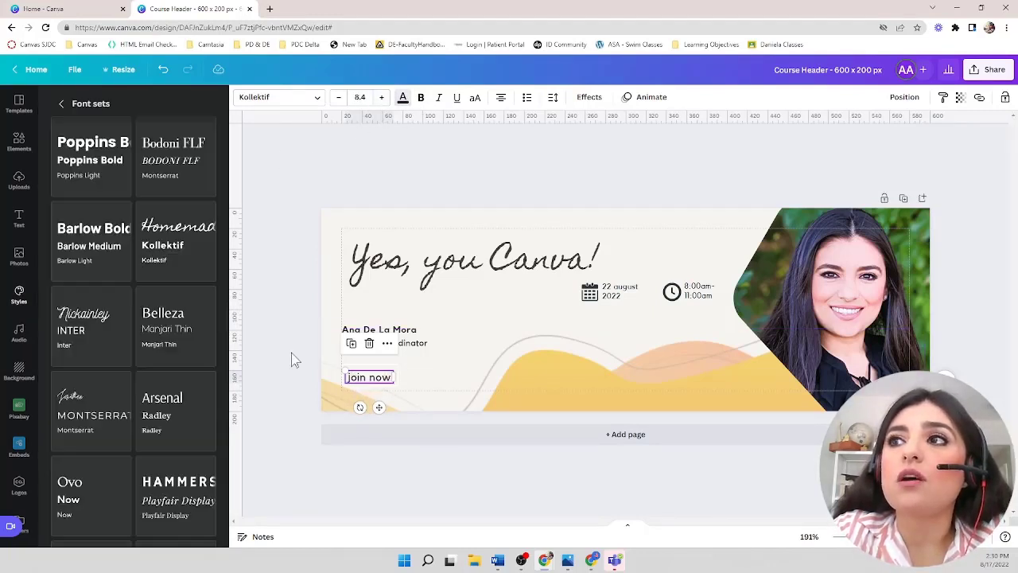
left_click(423, 372)
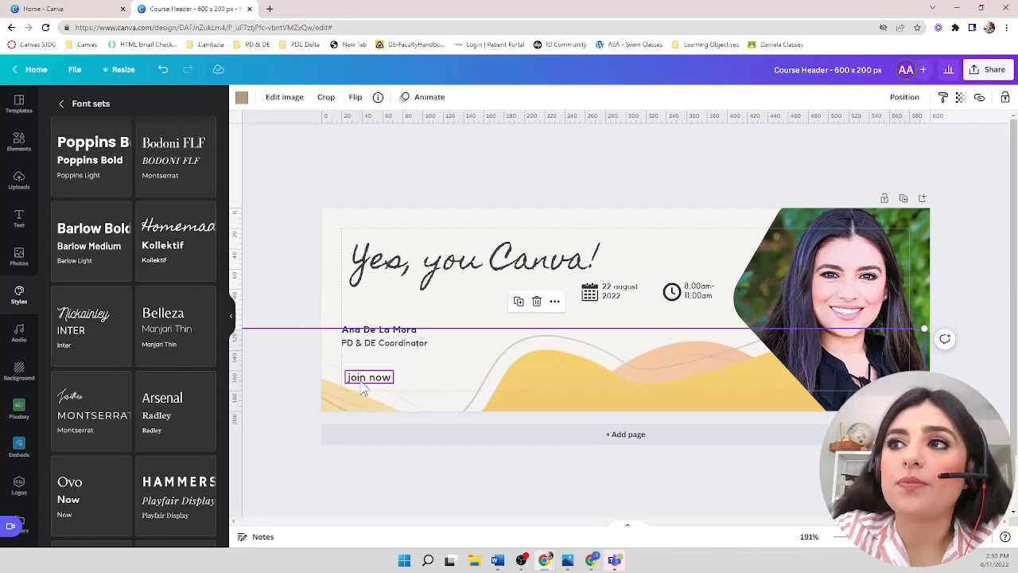
left_click(361, 379)
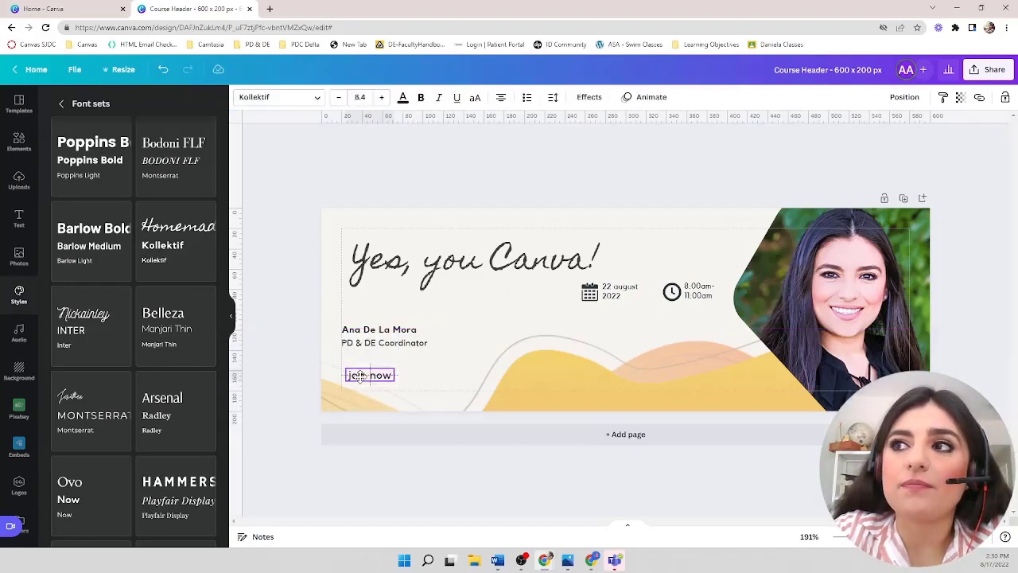
left_click(285, 408)
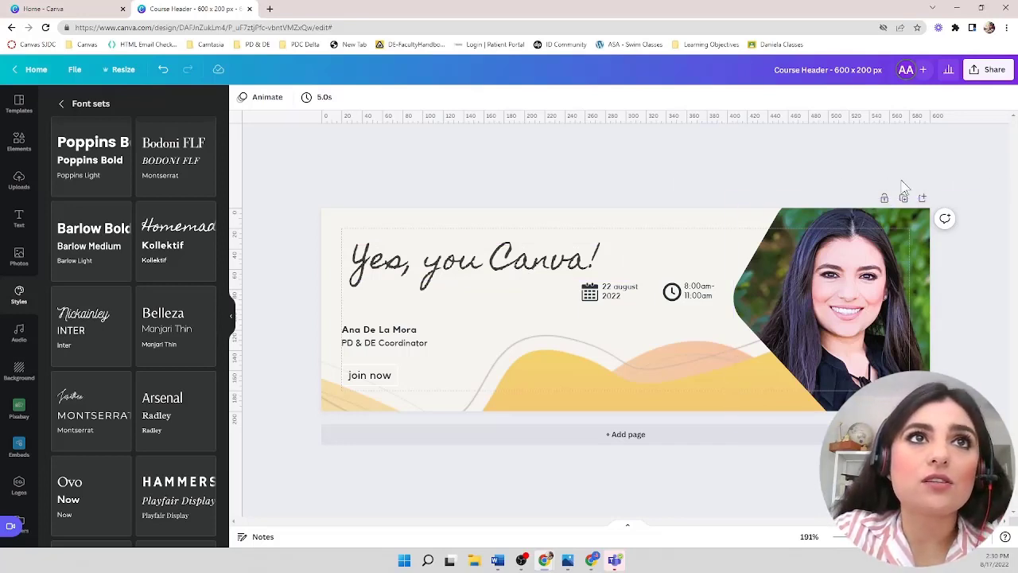
- Duplicate the banner page to create a second page
scroll(958, 183, "up", 5)
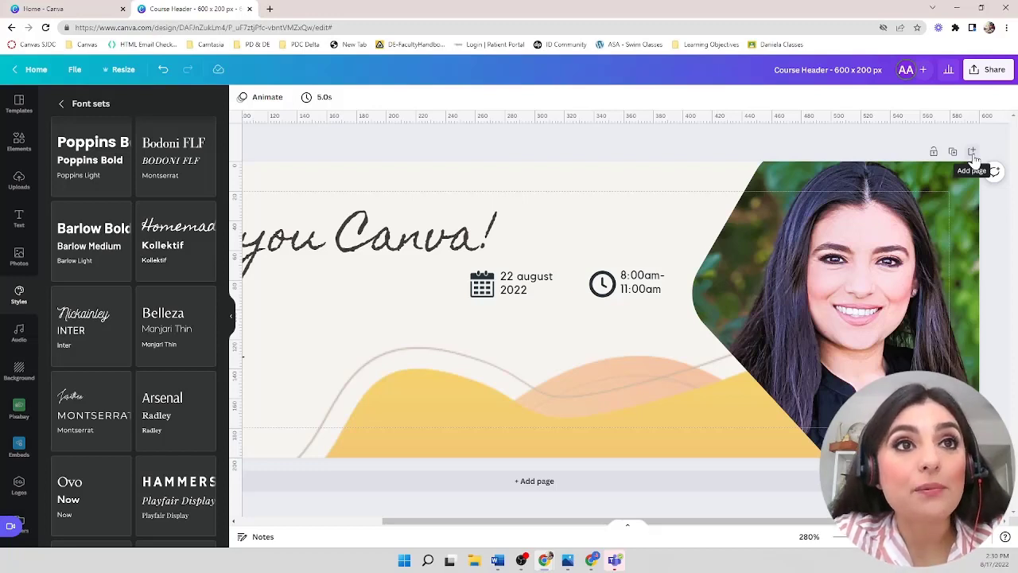
left_click(933, 155)
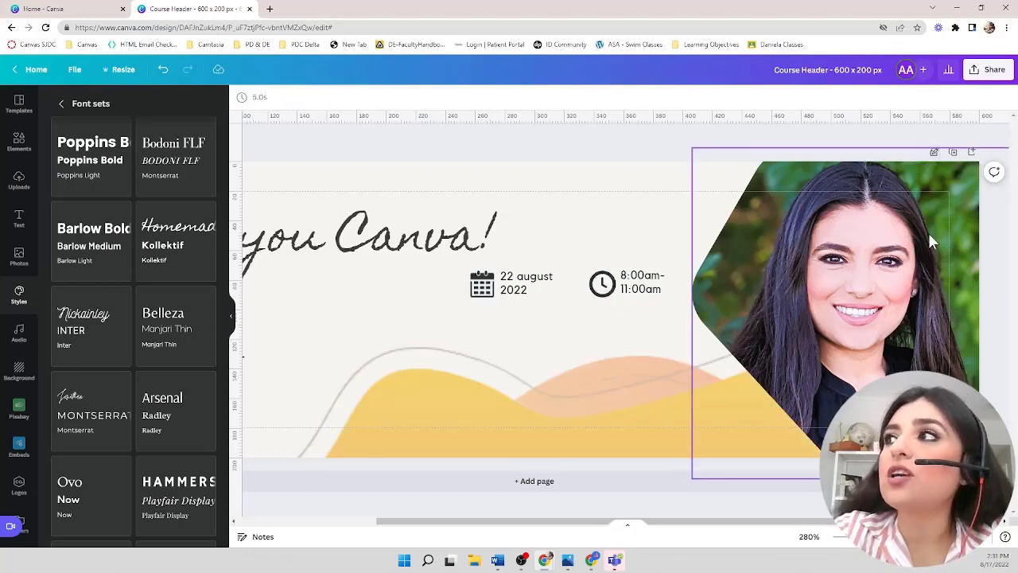
mouse_move(928, 234)
left_mouse_down()
mouse_move(701, 284)
mouse_move(393, 431)
mouse_move(240, 470)
mouse_move(267, 496)
left_mouse_up()
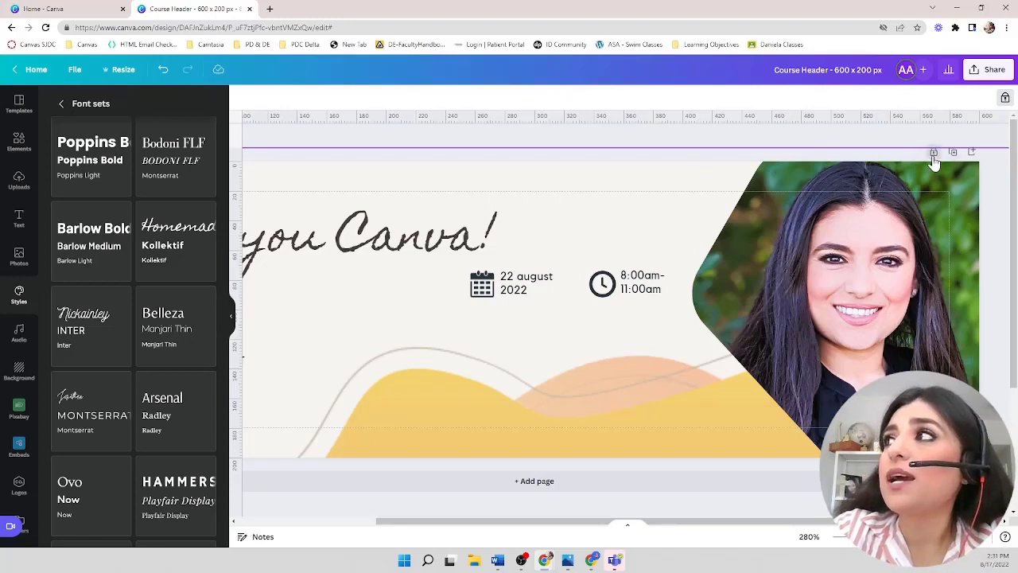
left_click(933, 155)
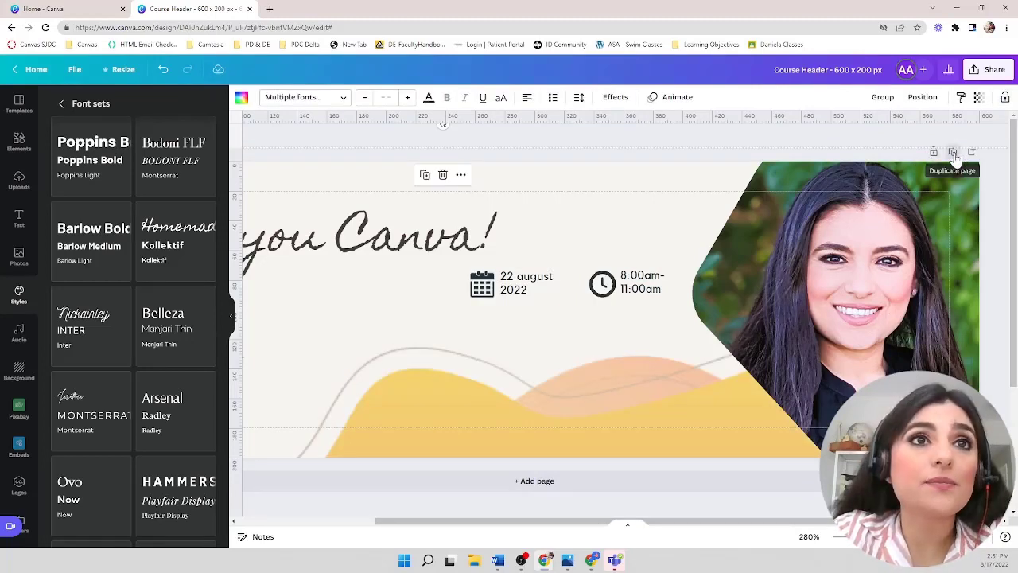
left_click(953, 154)
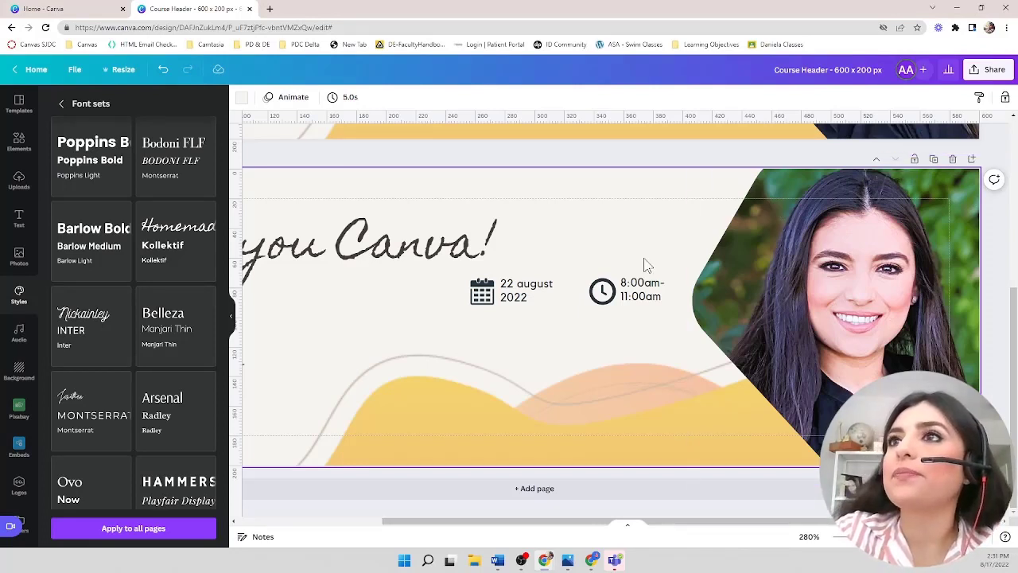
scroll(646, 265, "down", 5)
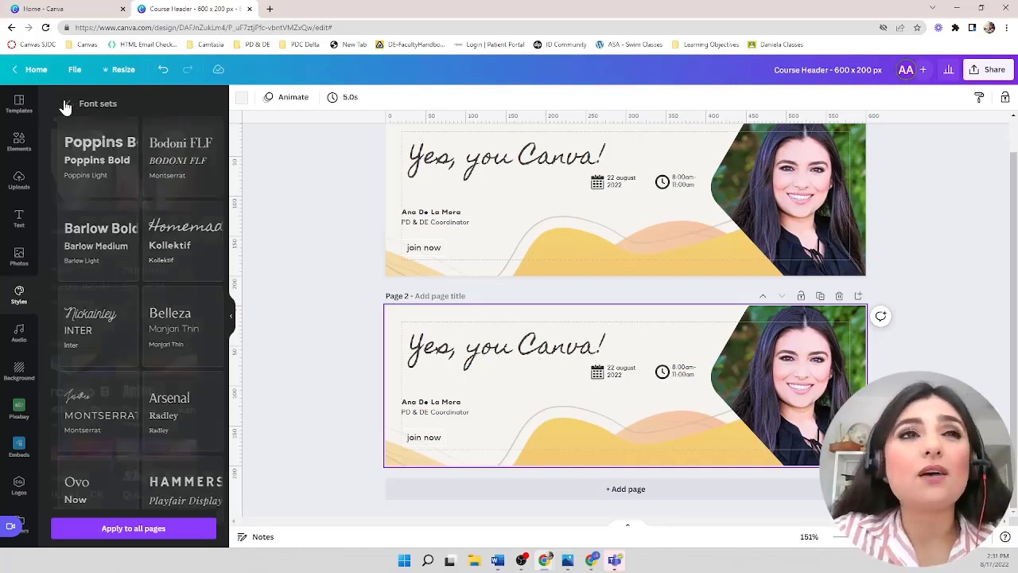
- Preview the Anton and Shrikhand style combinations on the second page, shuffling the Shrikhand colours
left_click(64, 104)
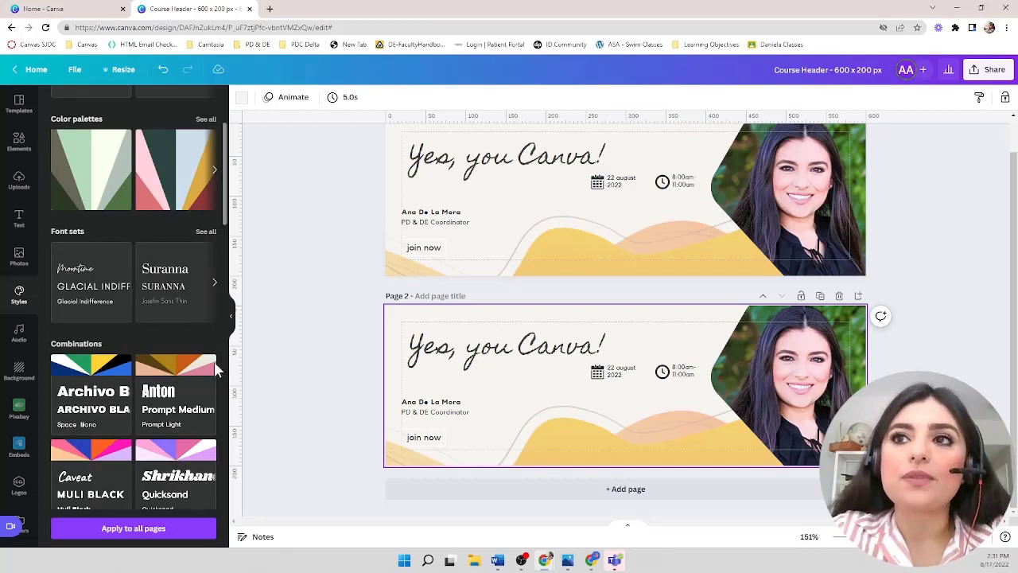
left_click(174, 384)
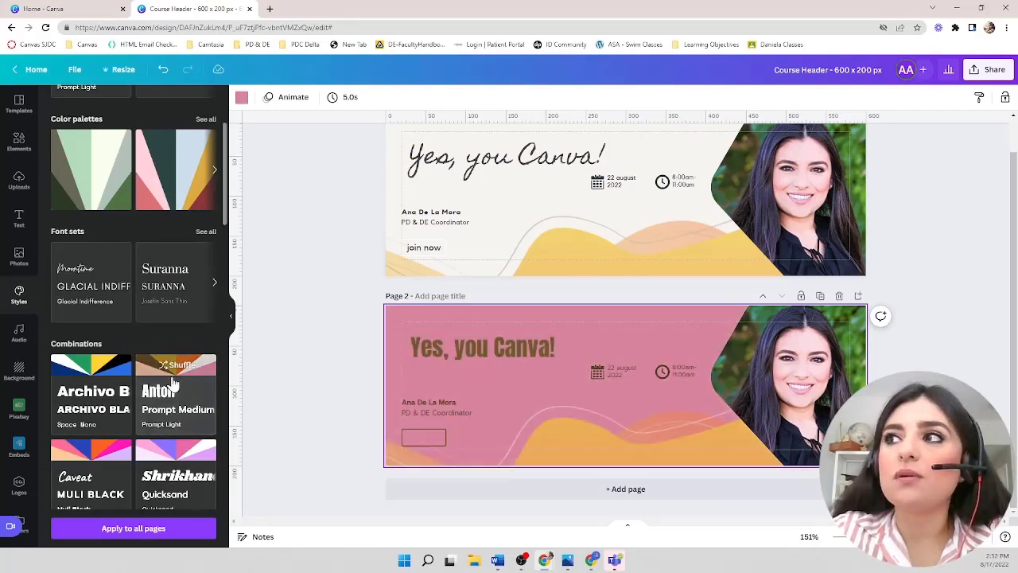
left_click(189, 449)
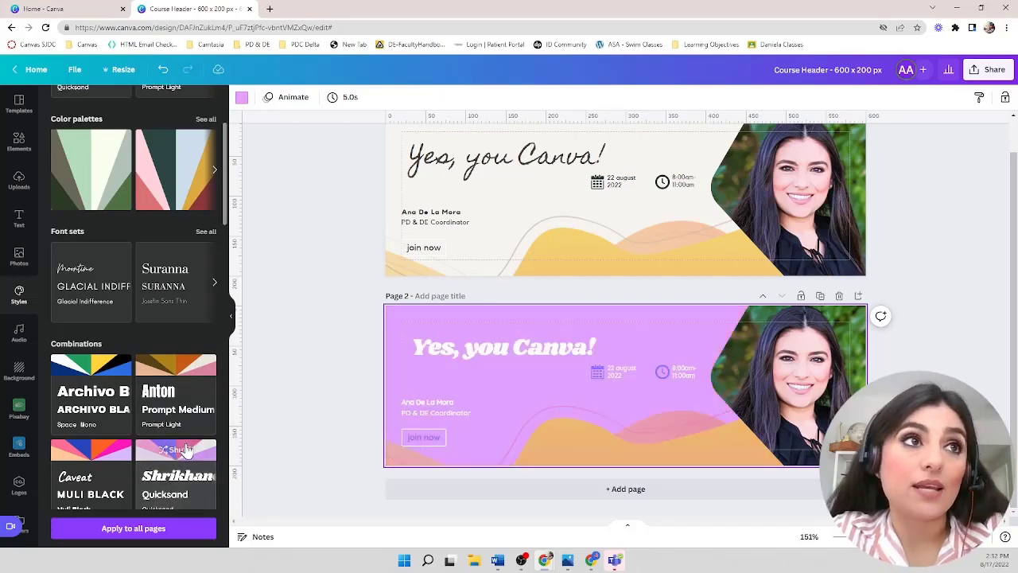
scroll(185, 450, "down", 1)
left_click(185, 449)
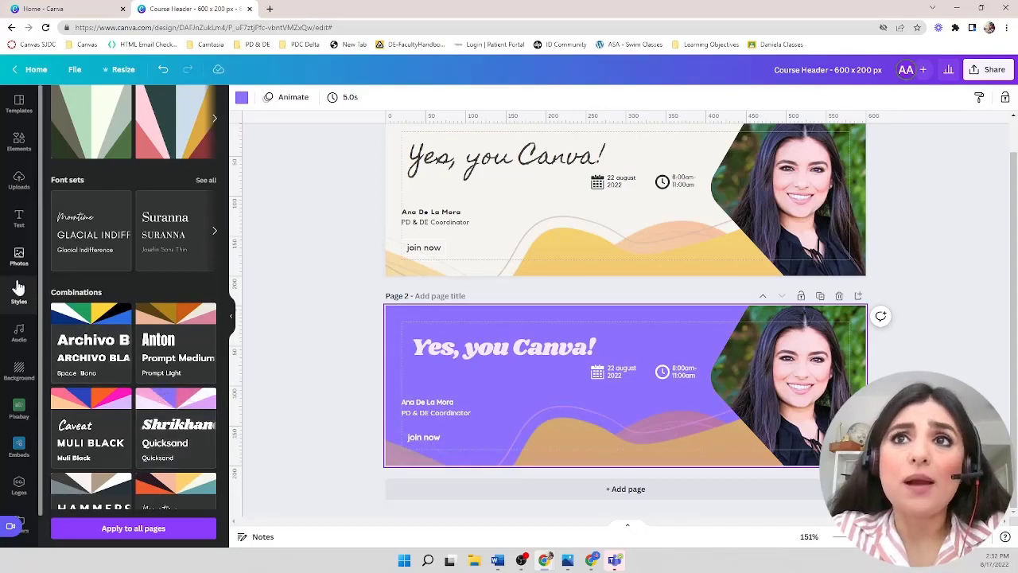
- Try the Hammersmith and Barlow combinations, ending with the Archivo and Open Sans combination on the second page
scroll(86, 303, "down", 3)
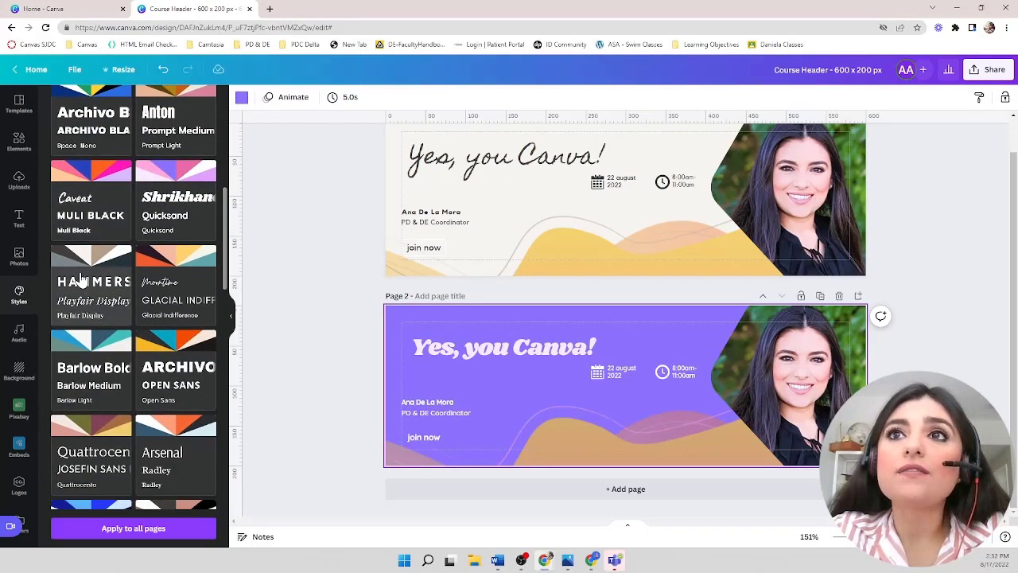
left_click(85, 280)
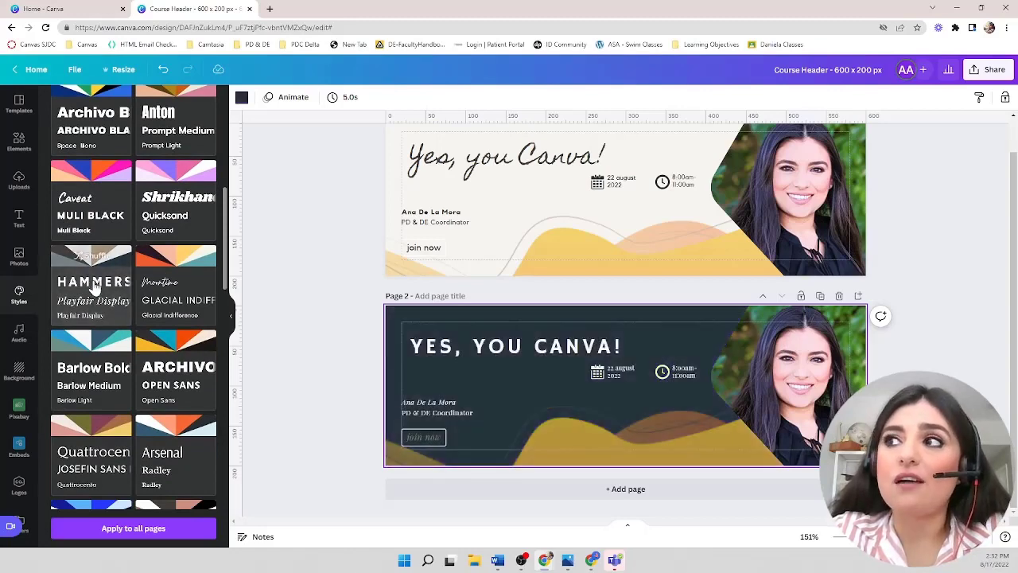
left_click(94, 288)
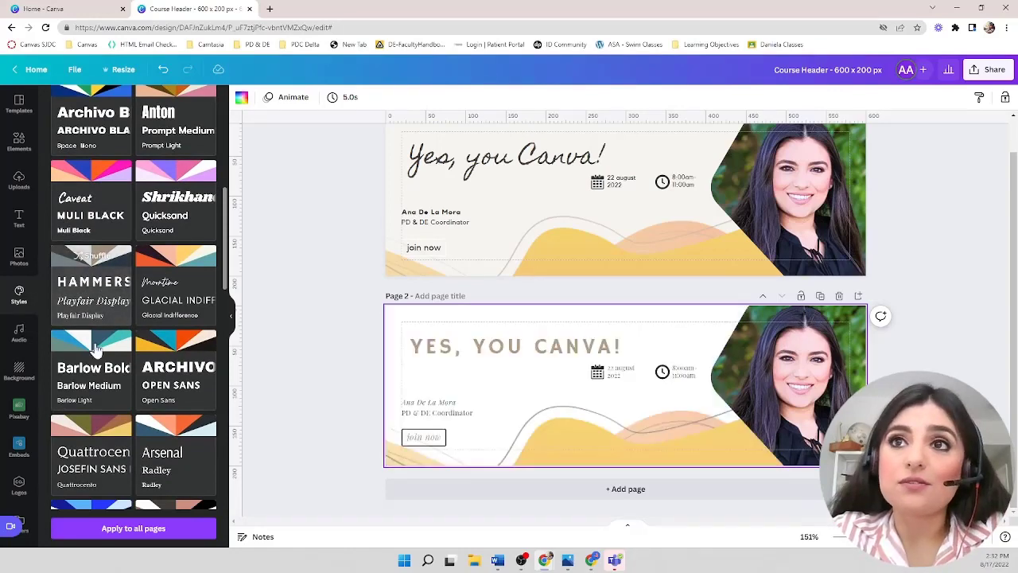
left_click(101, 367)
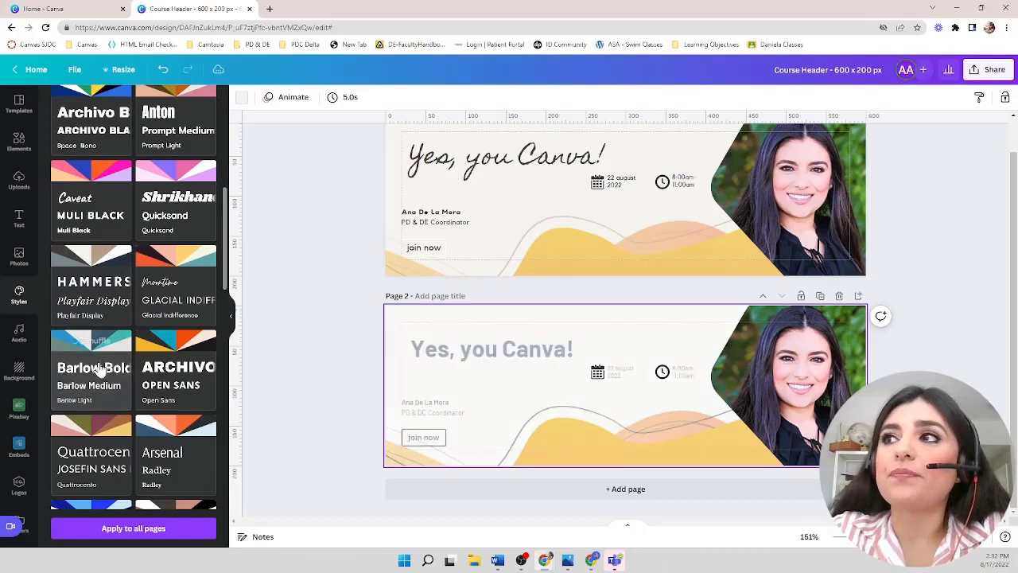
left_click(94, 364)
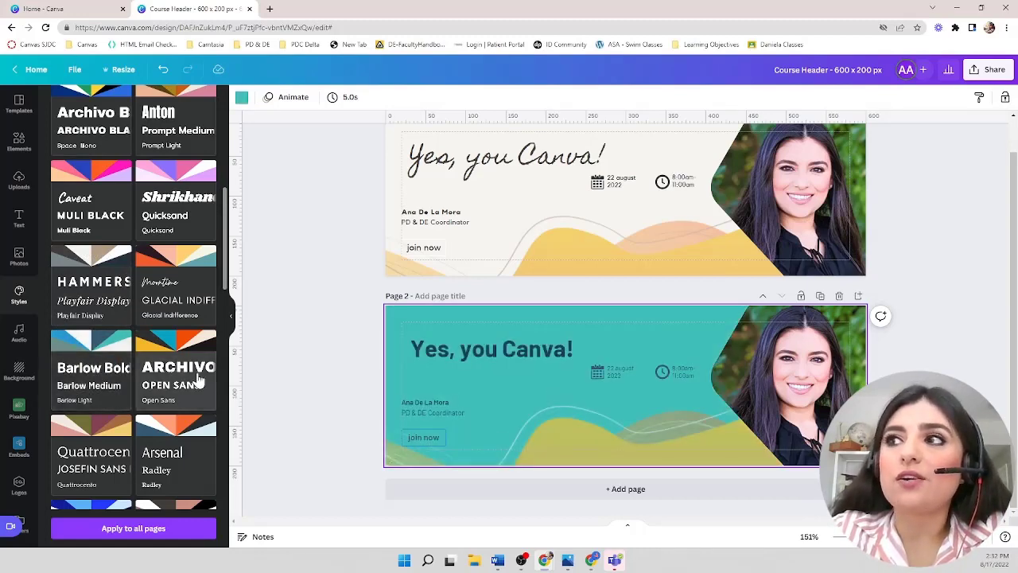
left_click(198, 381)
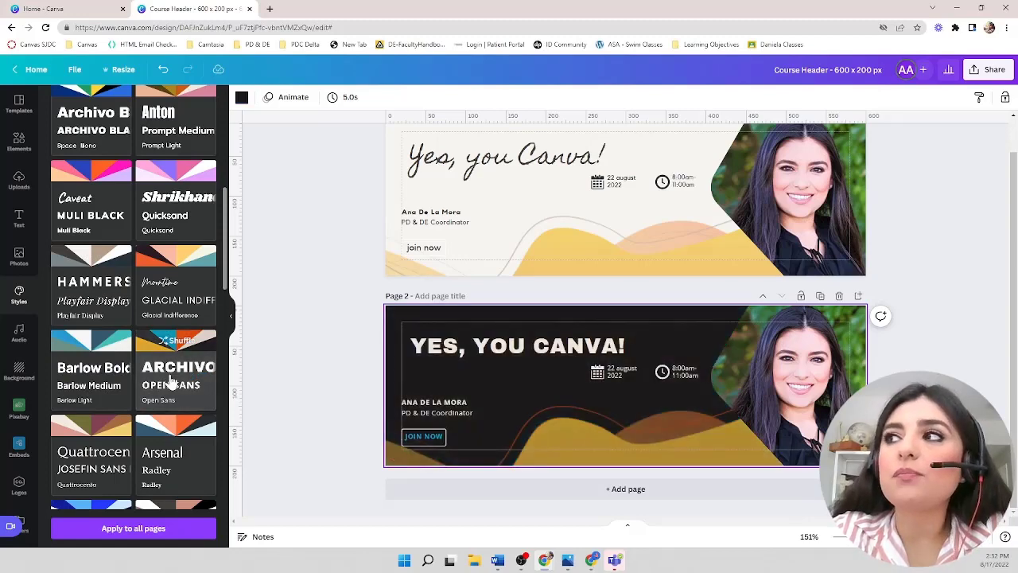
- Preview more style combinations on the second page, shuffling Quattrocento colours, and finish with the Arsenal and Radley combination
left_click(171, 381)
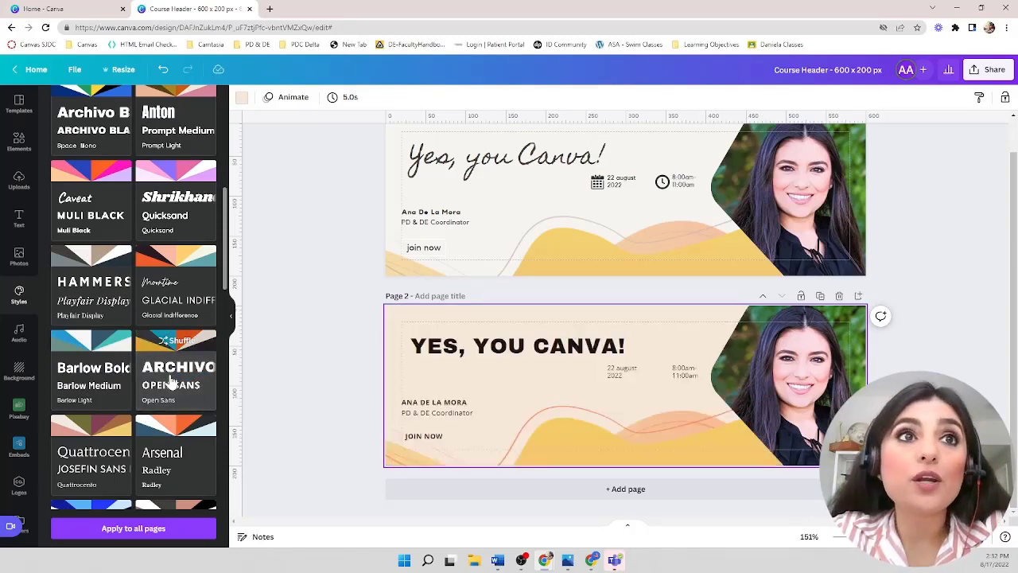
left_click(190, 461)
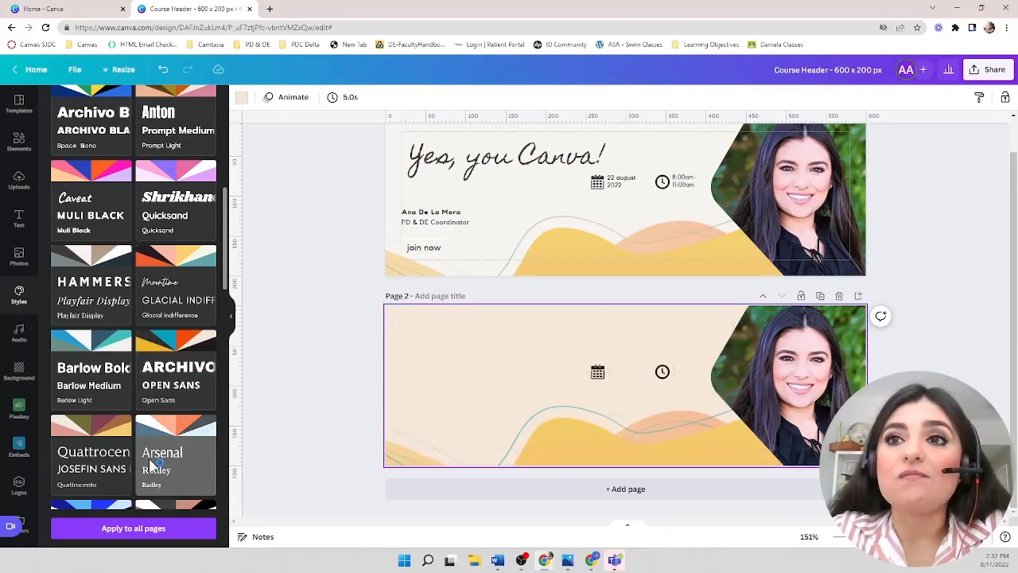
left_click(83, 449)
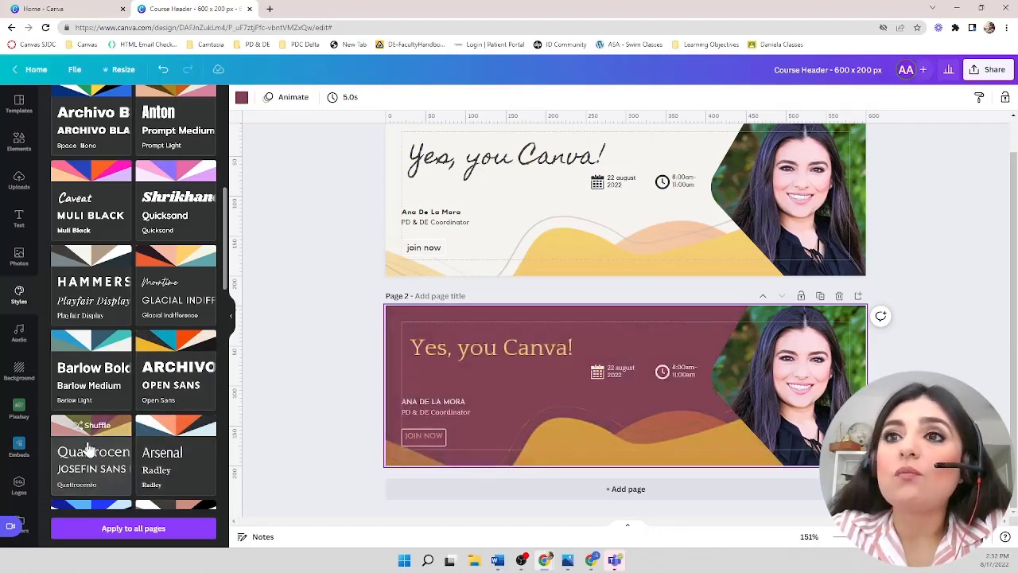
left_click(89, 450)
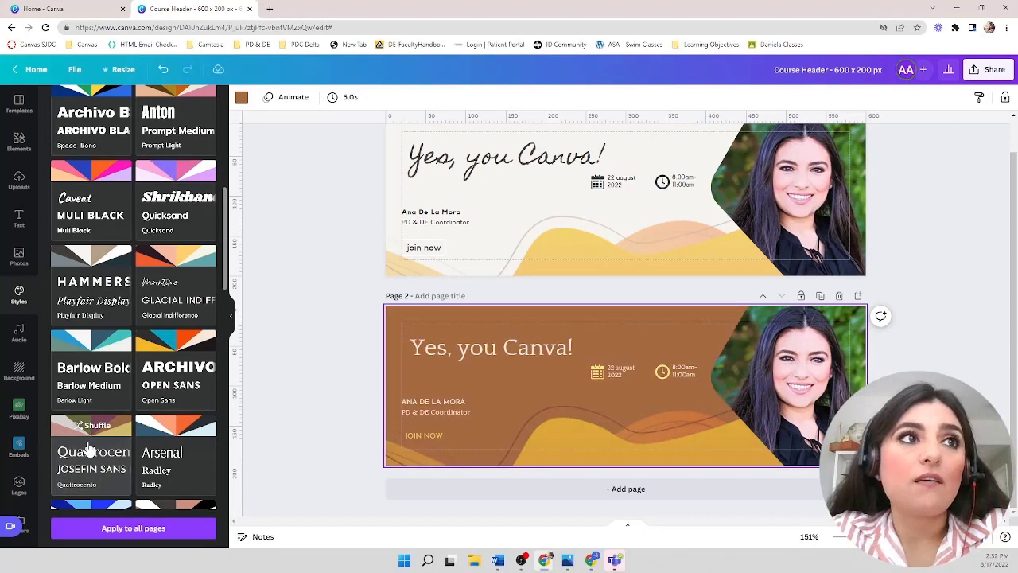
left_click(88, 450)
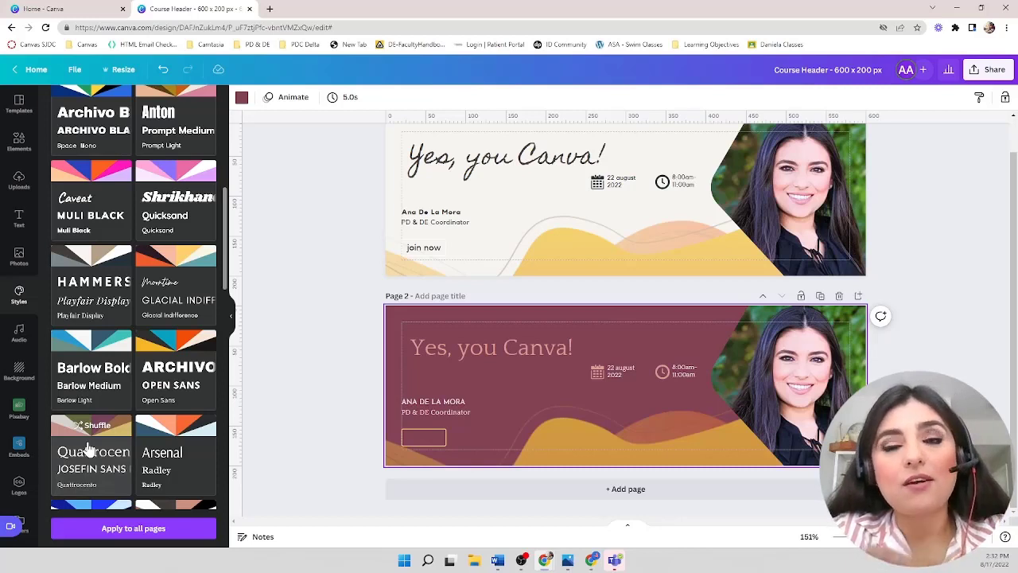
left_click(88, 450)
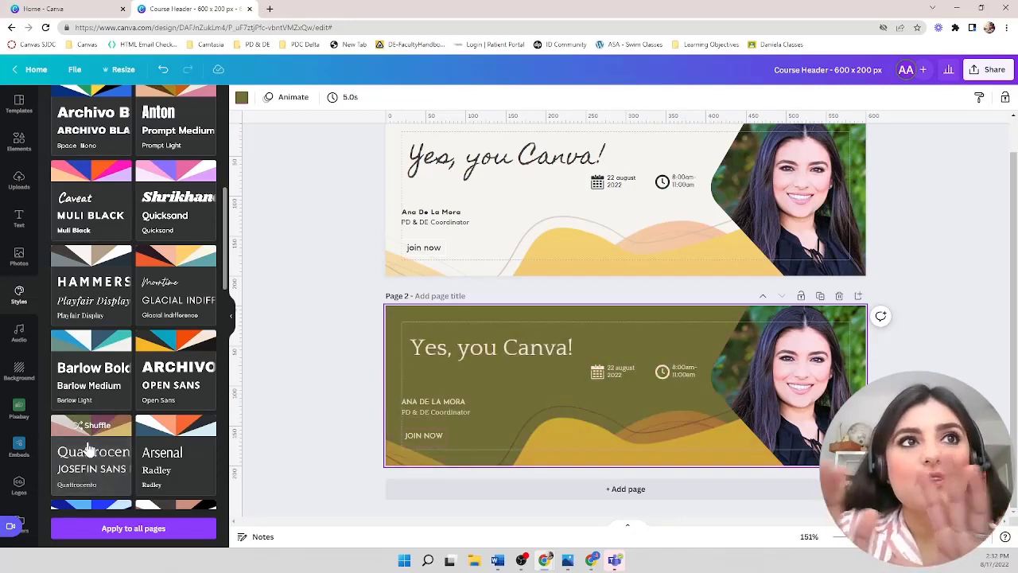
left_click(89, 450)
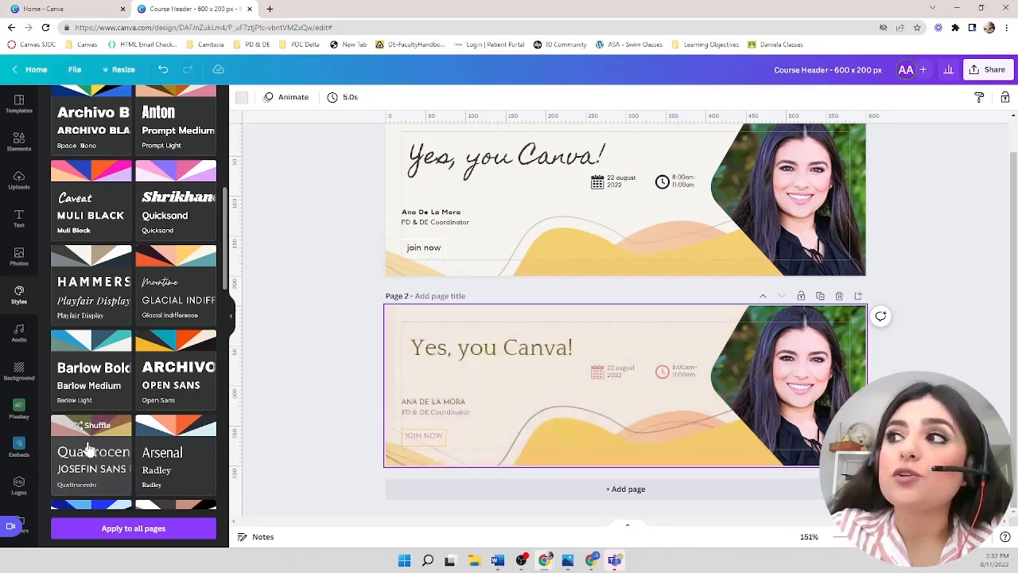
left_click(200, 453)
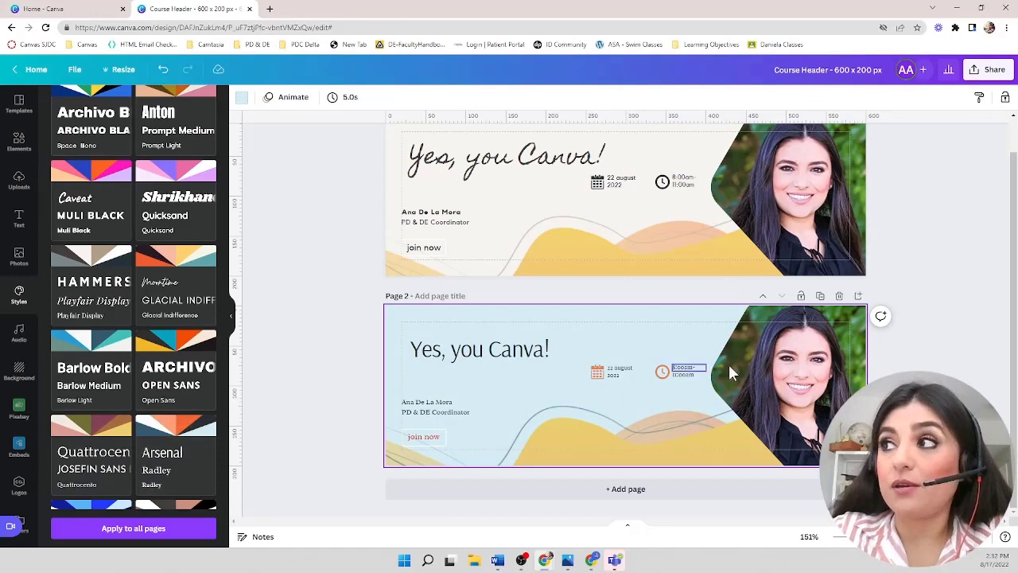
- Remove the background from the photo on the second page using Background Remover
left_click(777, 375)
double_click(777, 376)
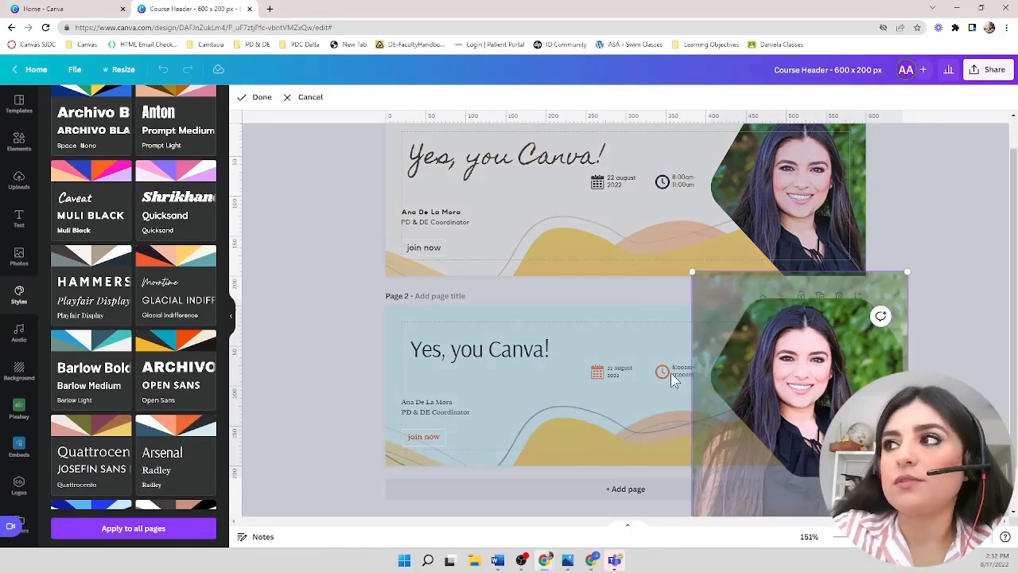
left_click(666, 348)
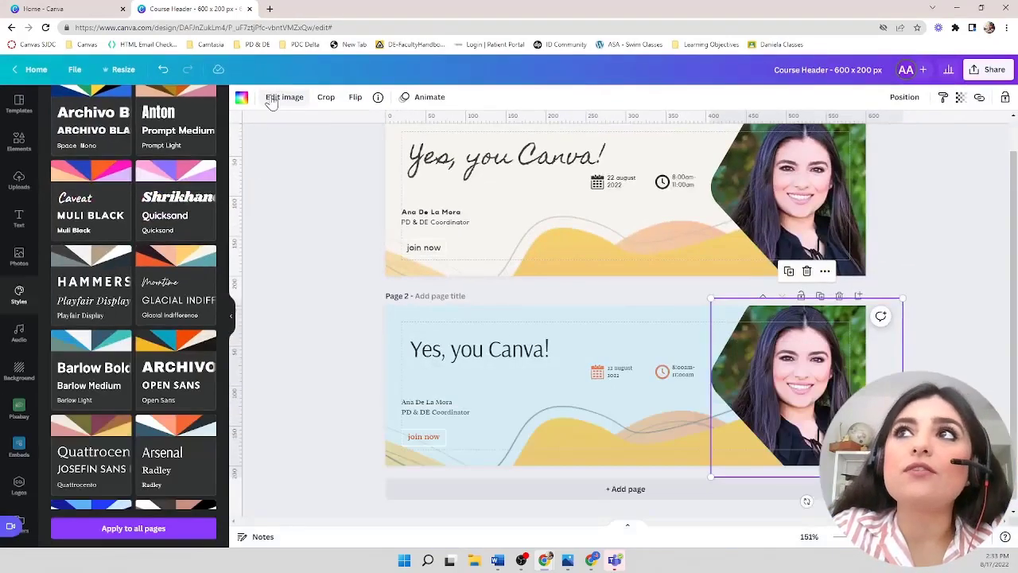
left_click(273, 99)
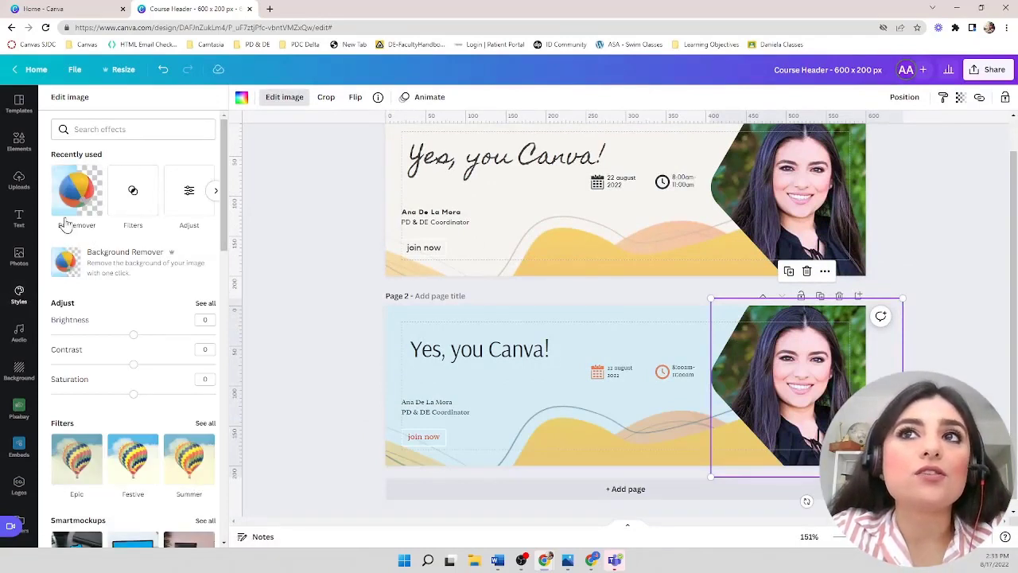
left_click(71, 262)
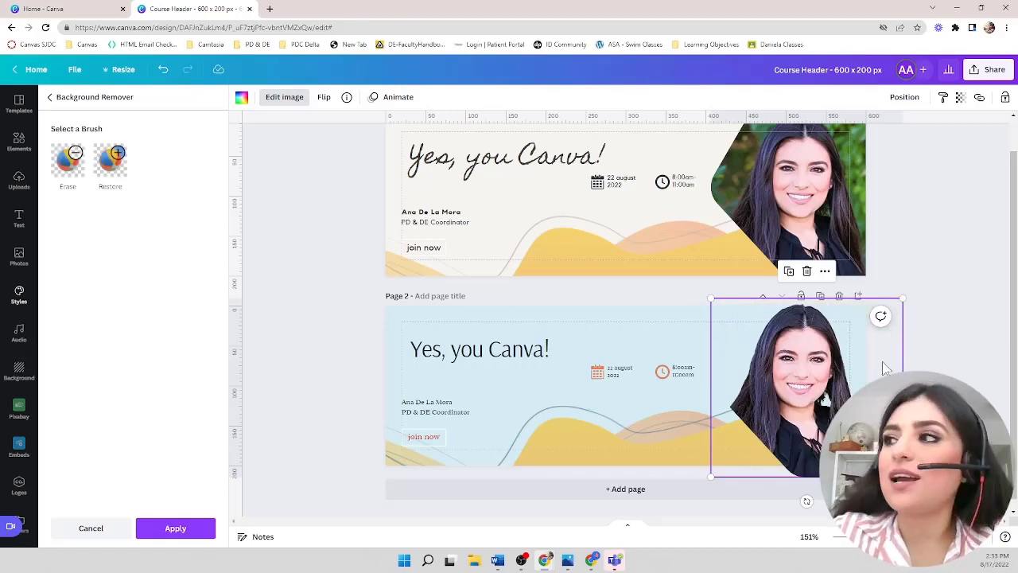
- Resize and reposition the cut-out photo near the second banner's right edge
left_click_drag(822, 390, 817, 388)
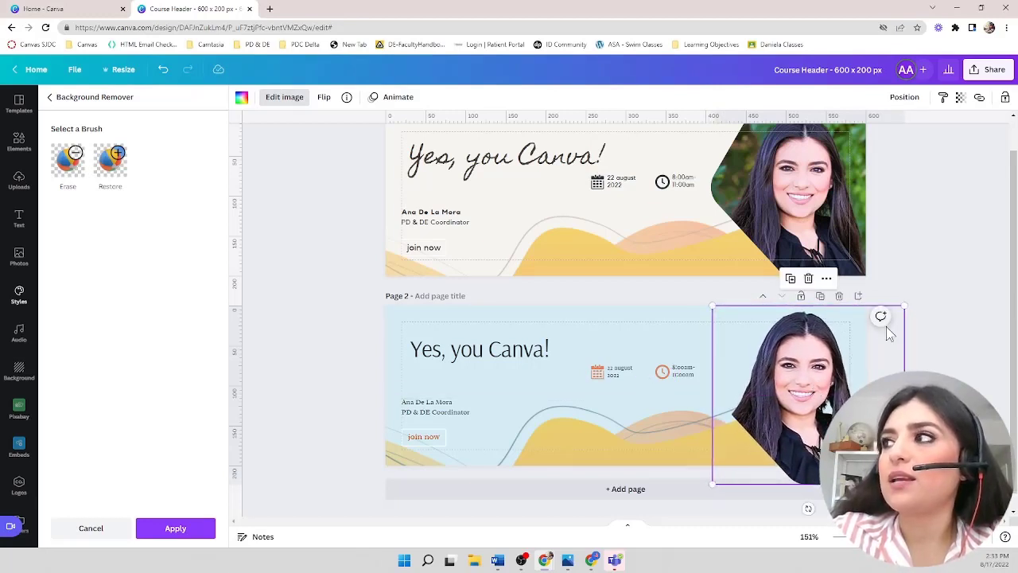
left_click_drag(905, 303, 871, 335)
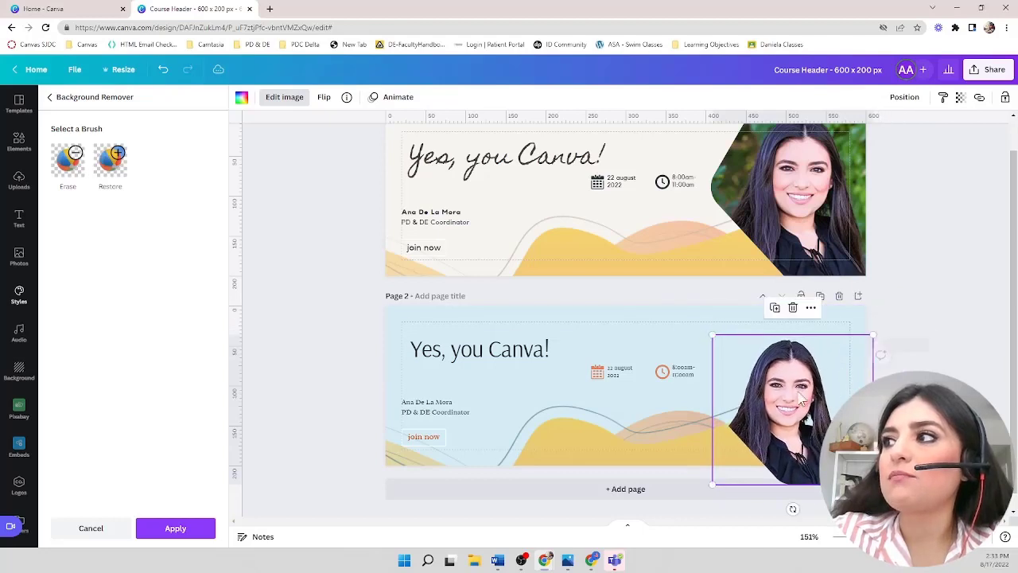
mouse_move(791, 391)
left_mouse_down()
mouse_move(788, 365)
mouse_move(797, 380)
left_mouse_up()
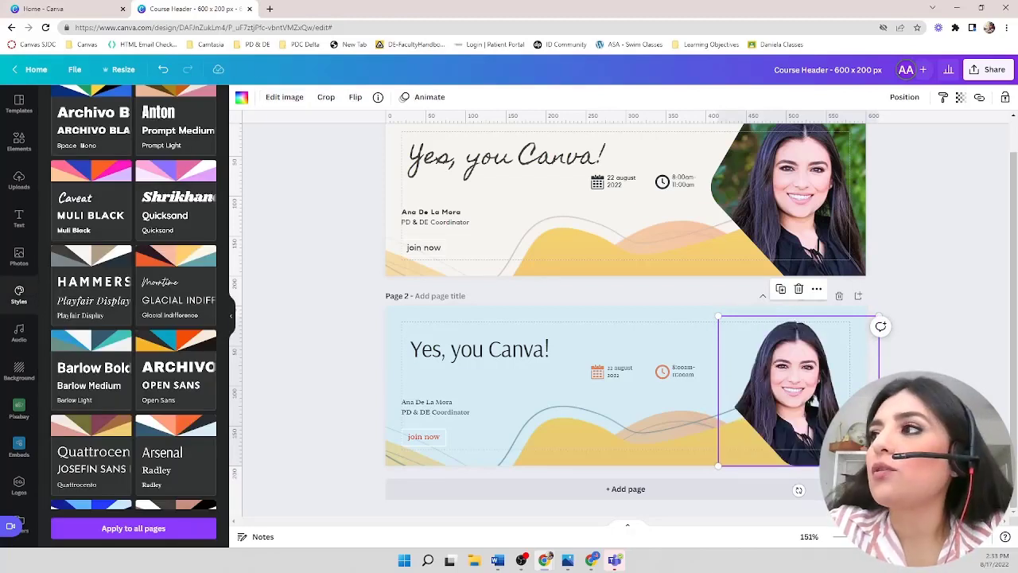
left_click(914, 398)
left_click_drag(808, 371, 827, 382)
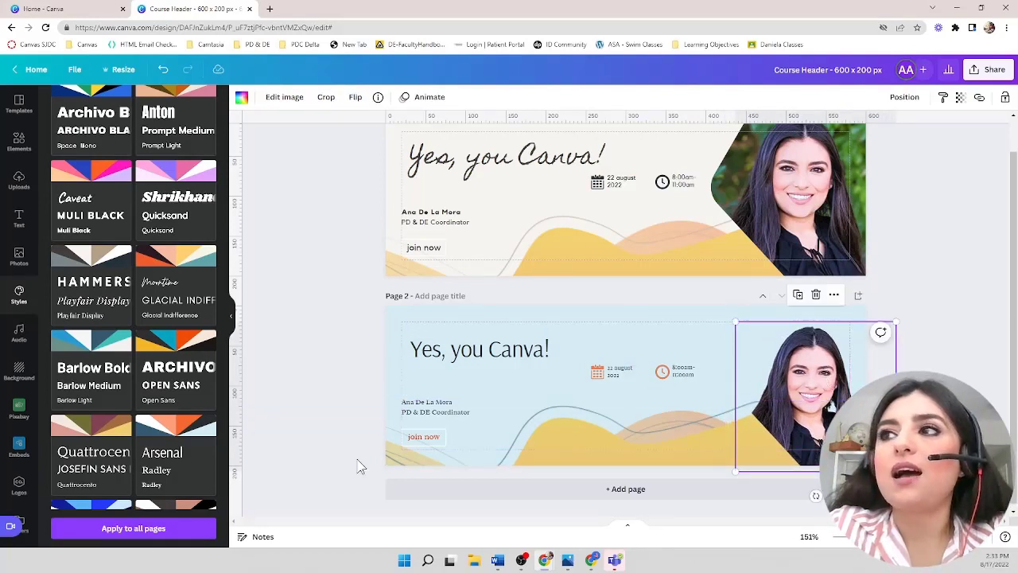
left_click(342, 405)
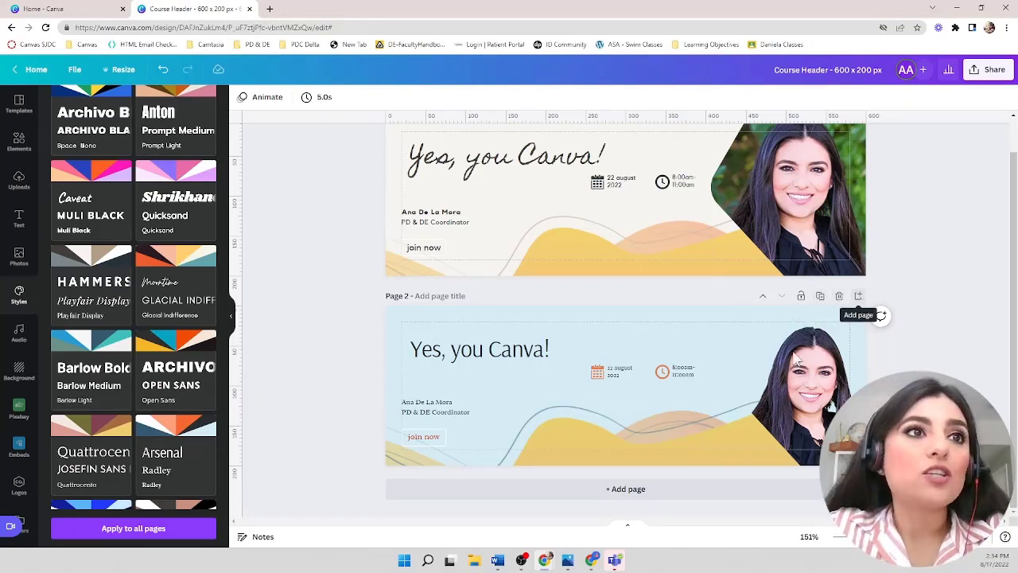
- Add a blank third page and title the first two pages Sample 1 and Sample 2
left_click(644, 498)
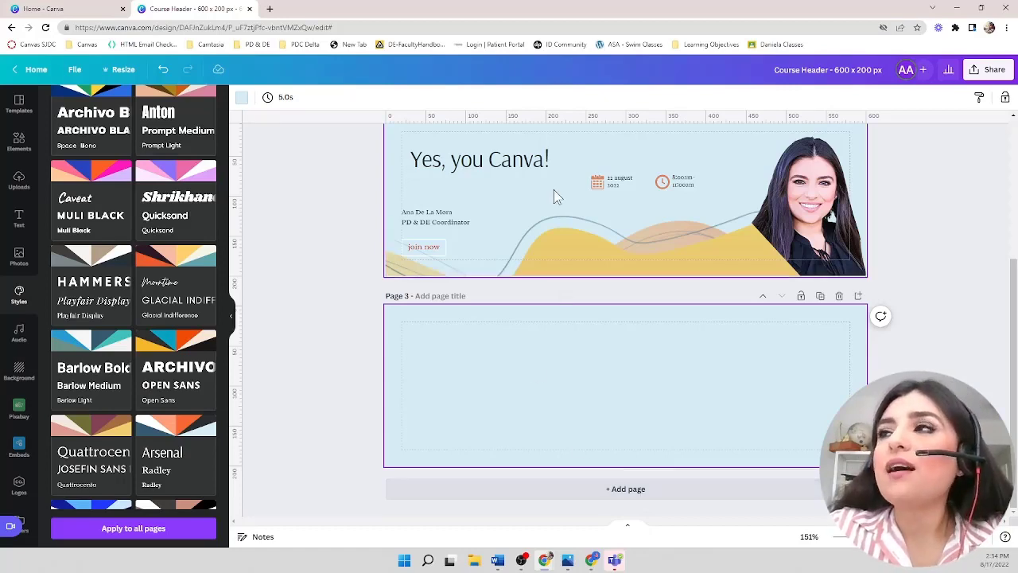
scroll(553, 189, "up", 3)
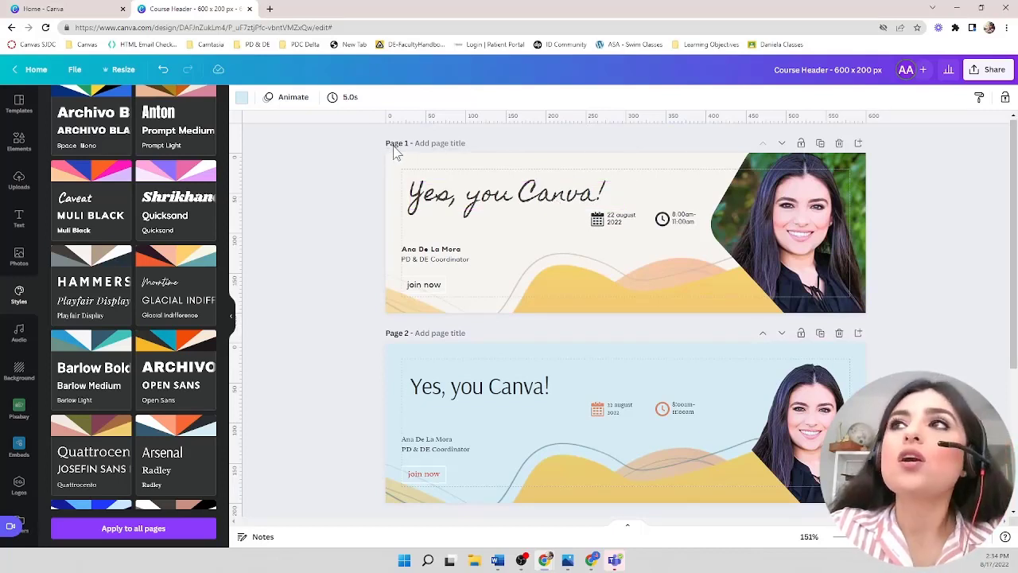
left_click(434, 144)
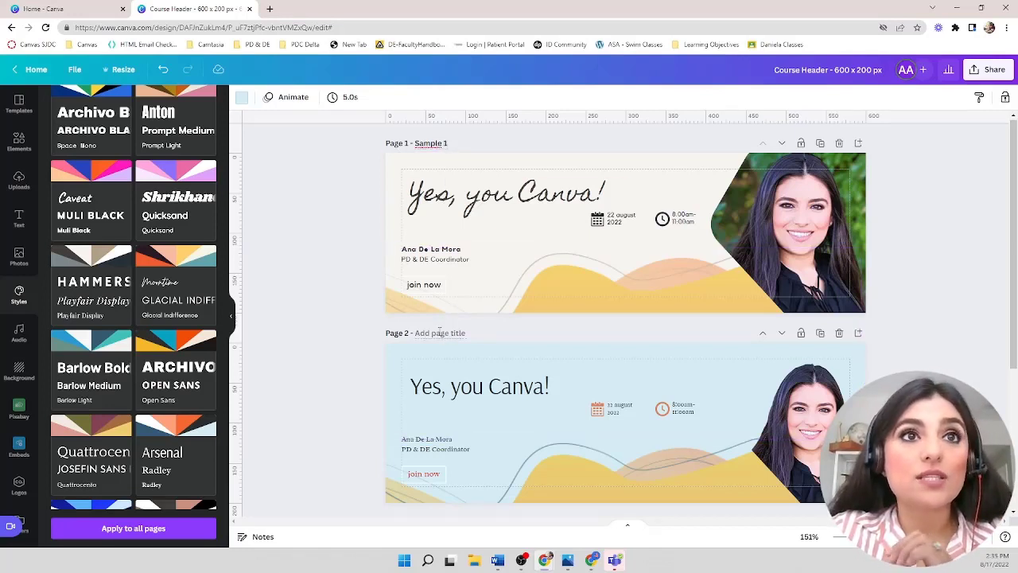
scroll(438, 331, "up", 5)
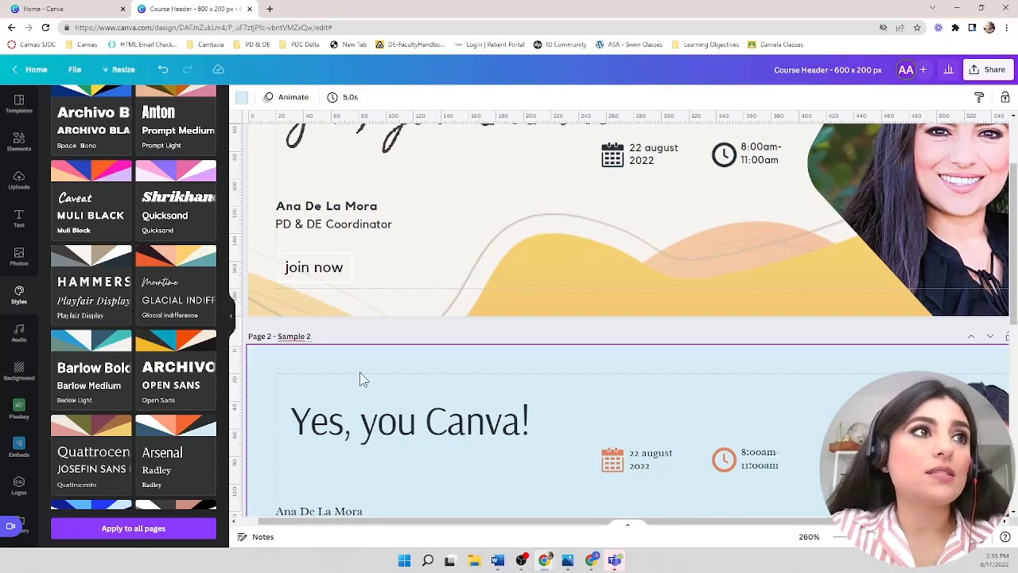
- Title the third page "Made from scratch"
scroll(362, 386, "down", 5)
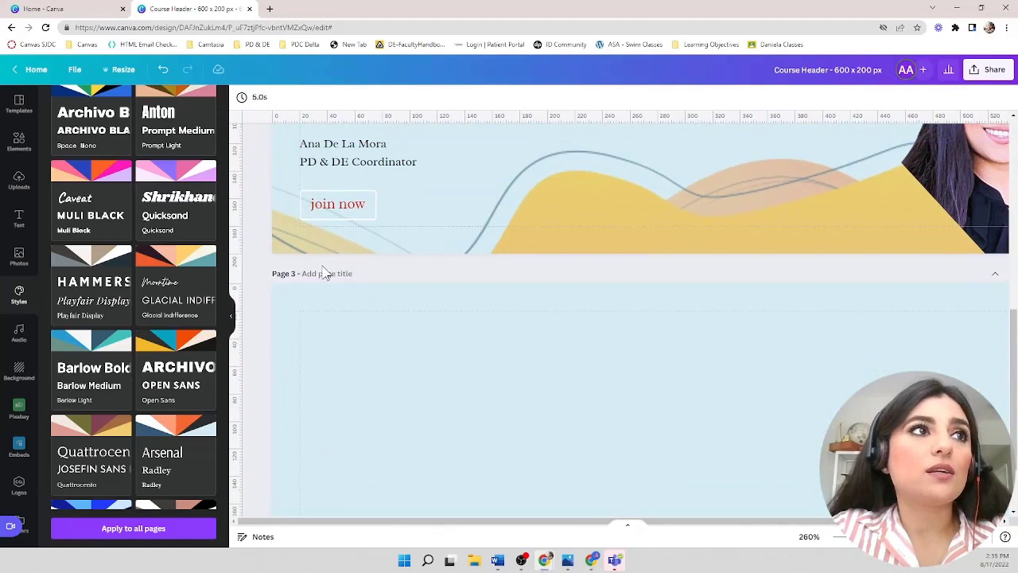
left_click(321, 273)
type("M")
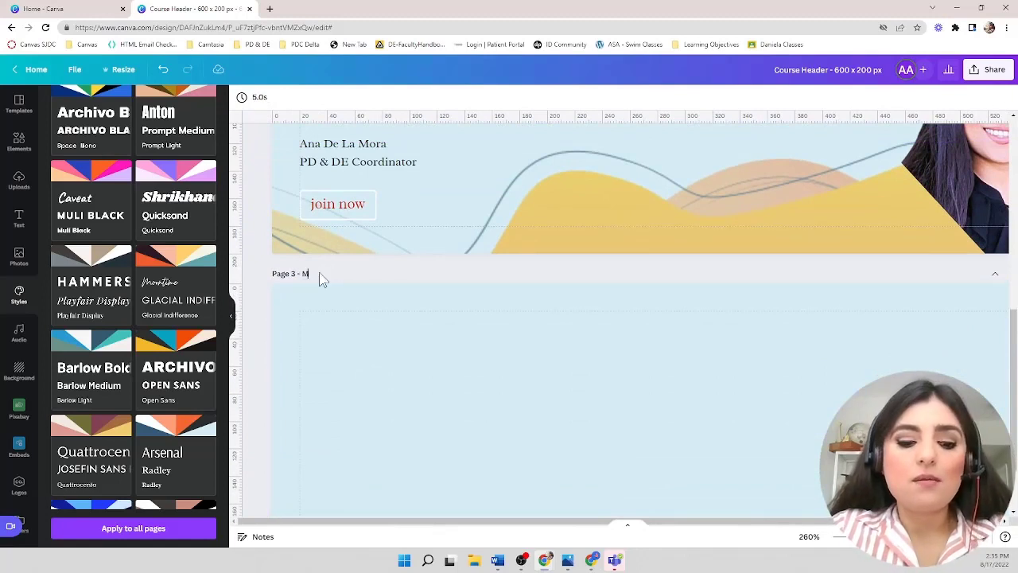
type("ade from scratch")
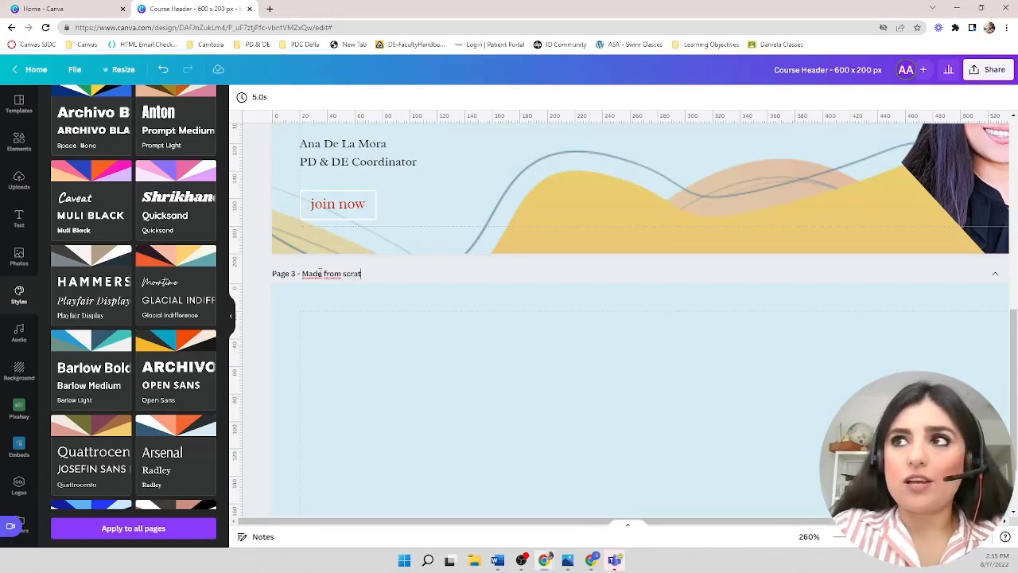
left_click(369, 332)
scroll(369, 331, "down", 2)
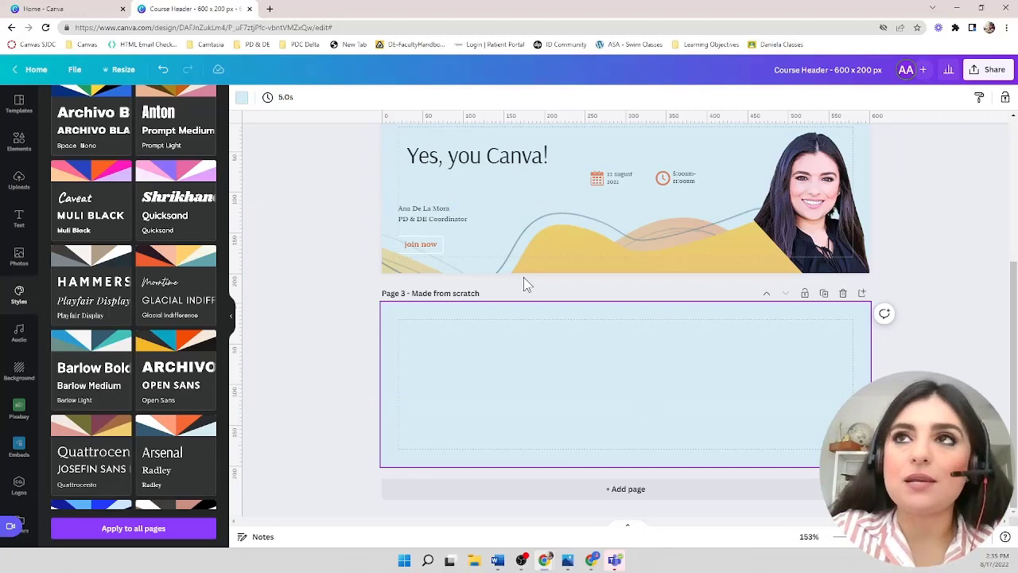
- Search the elements library for "interior of a library"
left_click(18, 141)
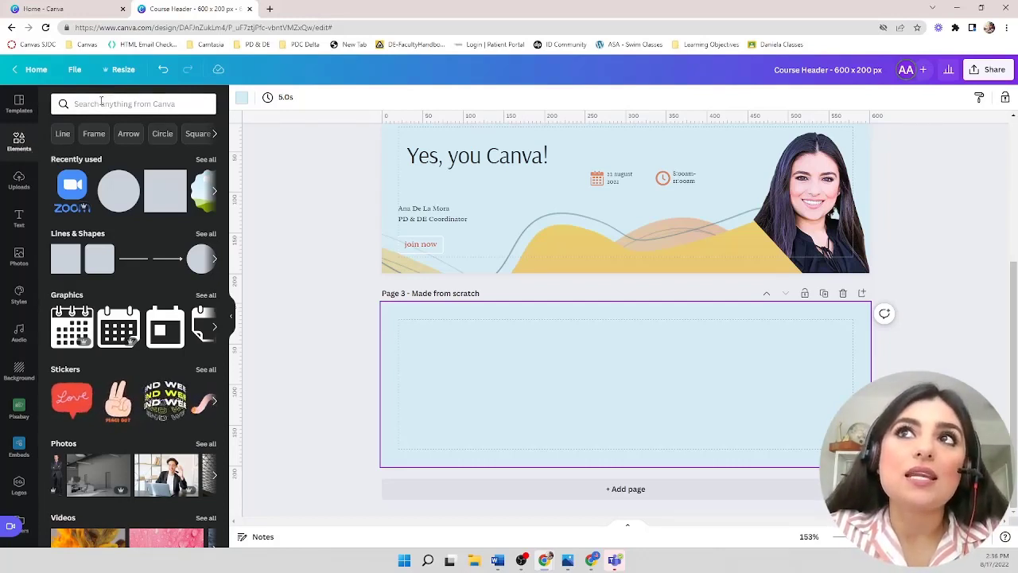
key("ctrl+plus")
key("ctrl+plus")
key("ctrl+plus")
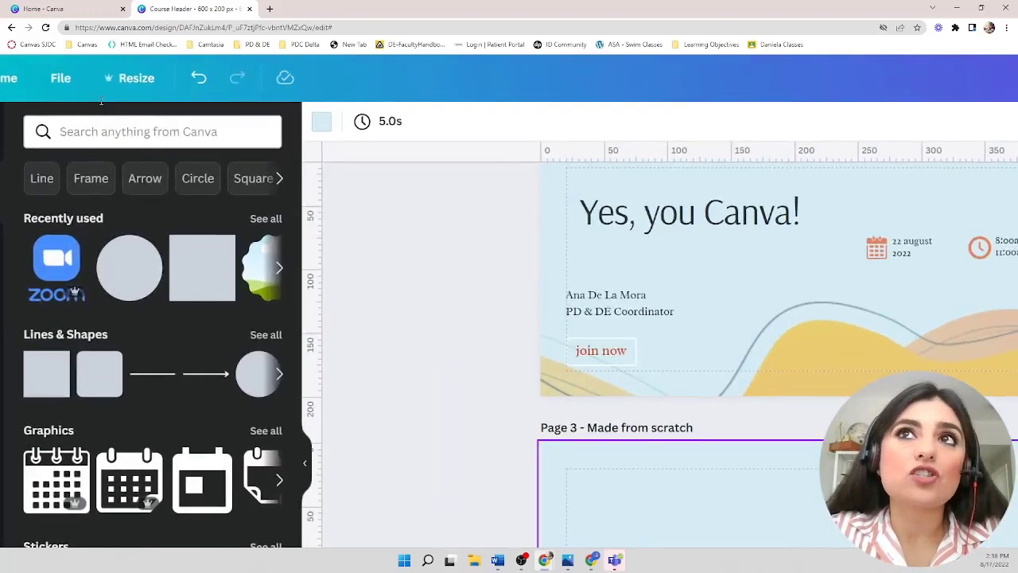
left_click(129, 133)
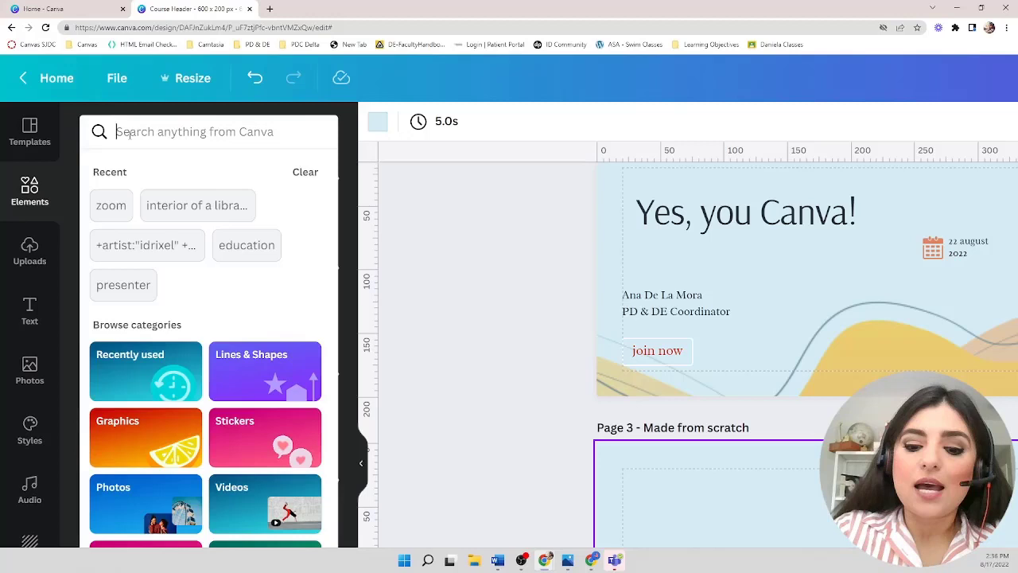
type("interi")
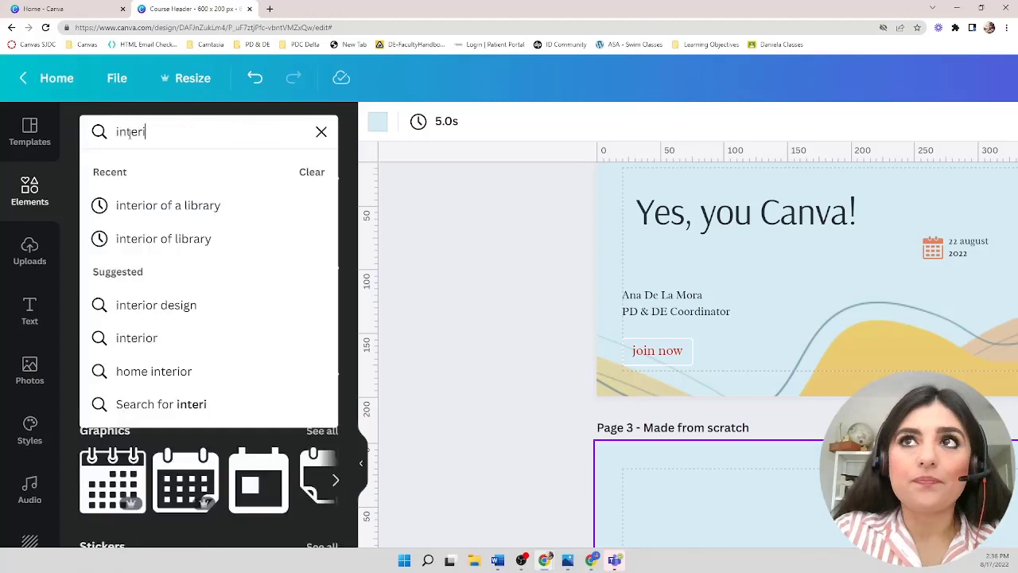
left_click(145, 207)
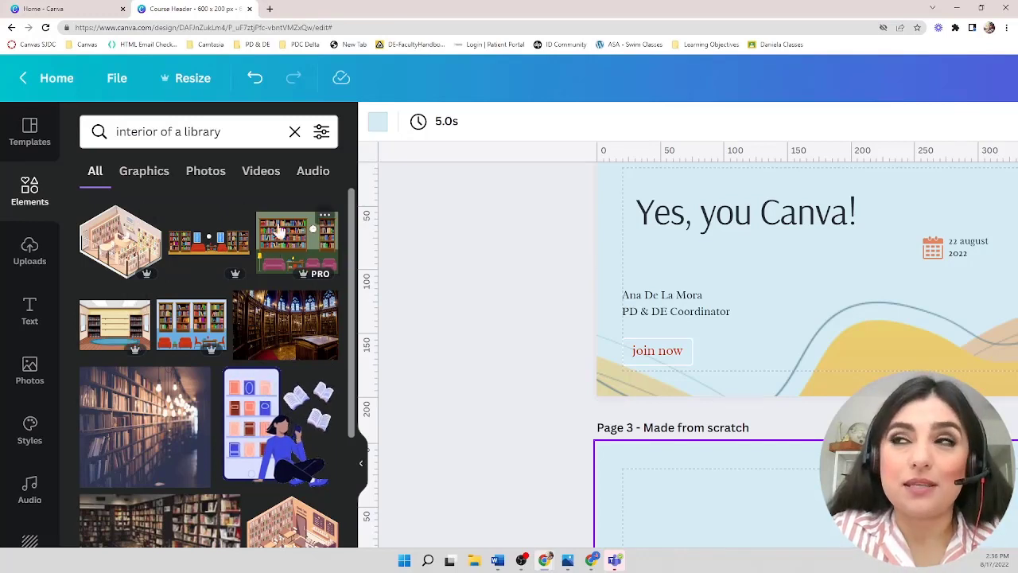
- Filter the library search results to show only free elements
left_click(322, 133)
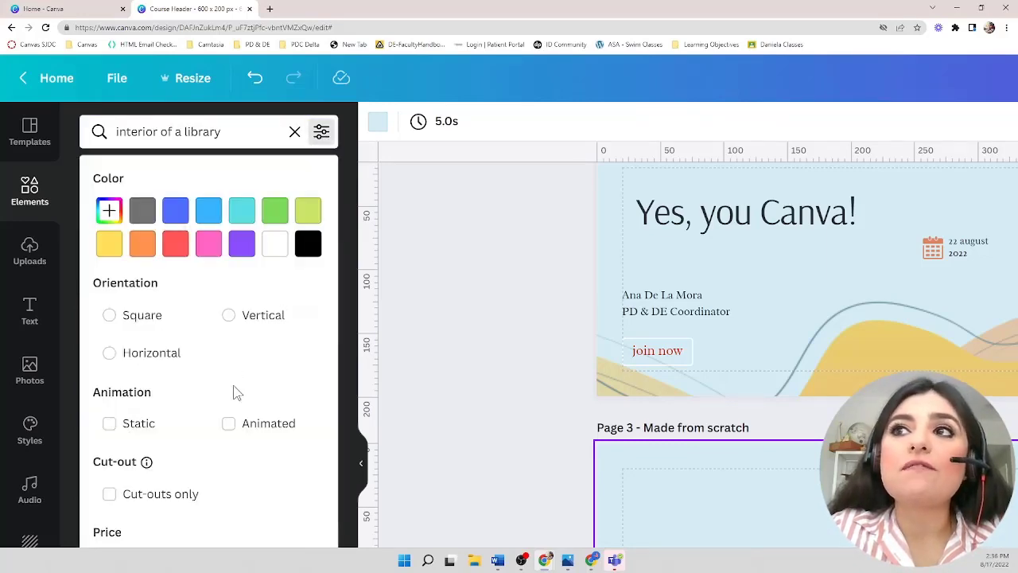
scroll(235, 391, "down", 5)
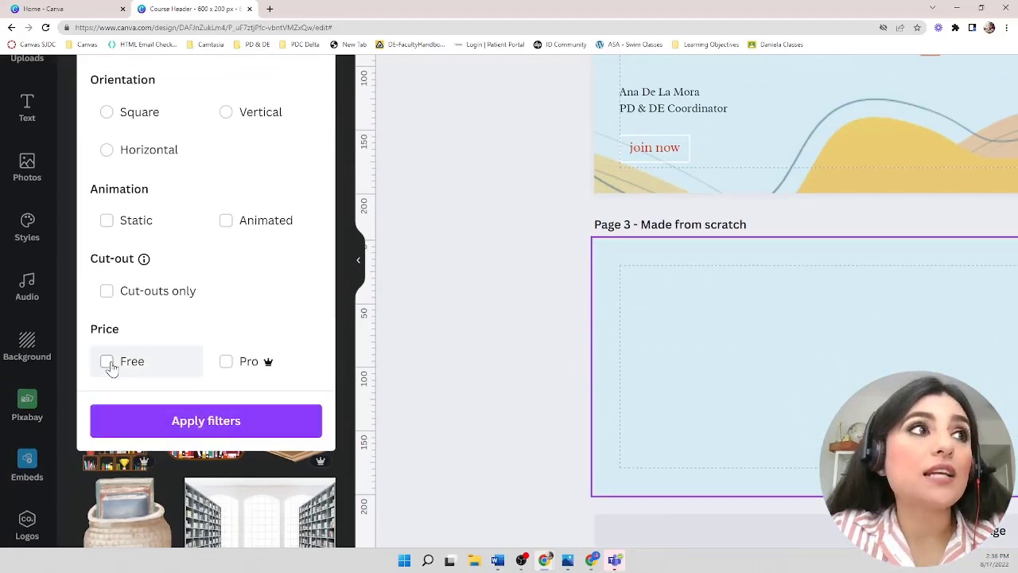
left_click(109, 364)
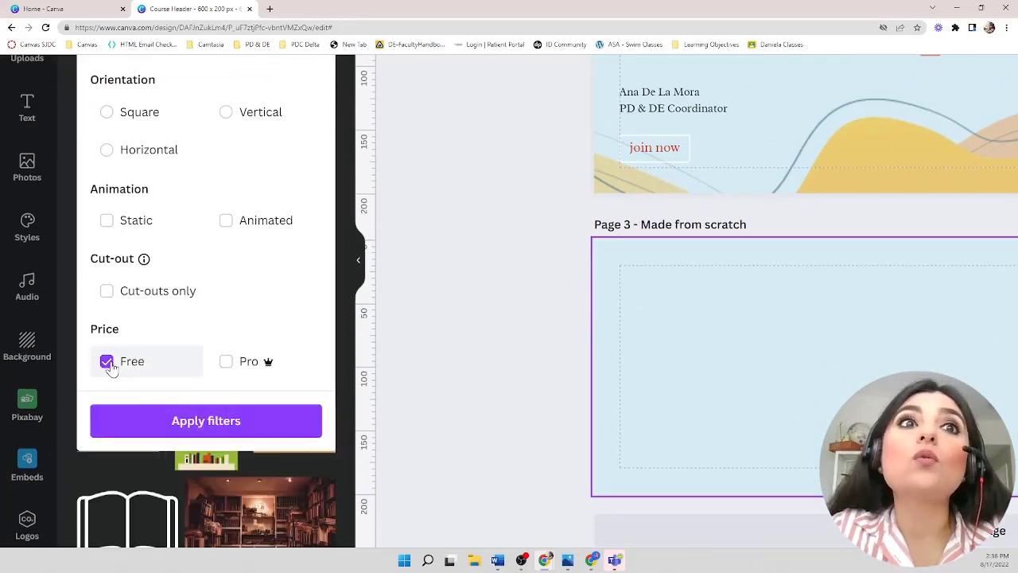
left_click(159, 428)
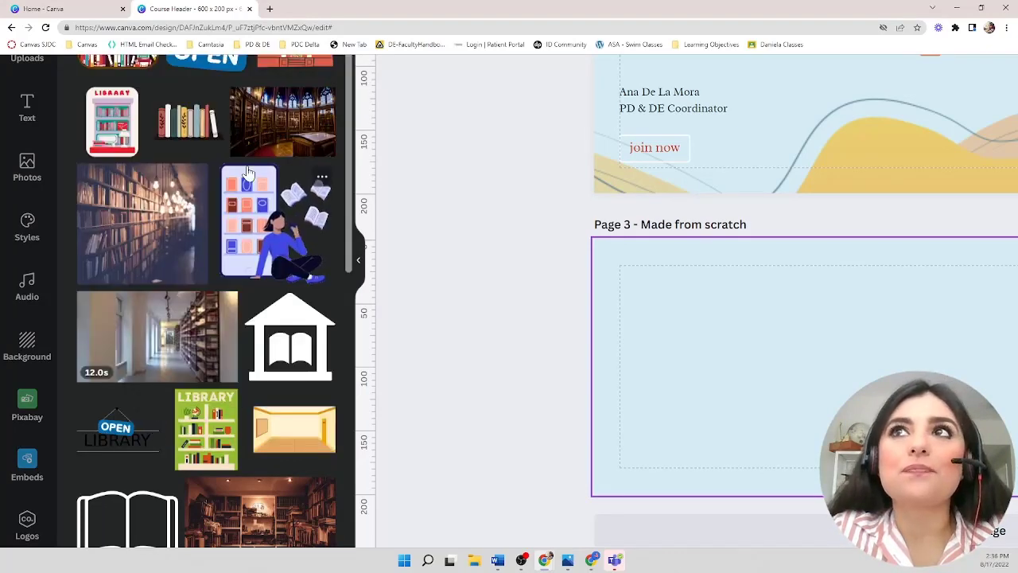
scroll(249, 173, "up", 3)
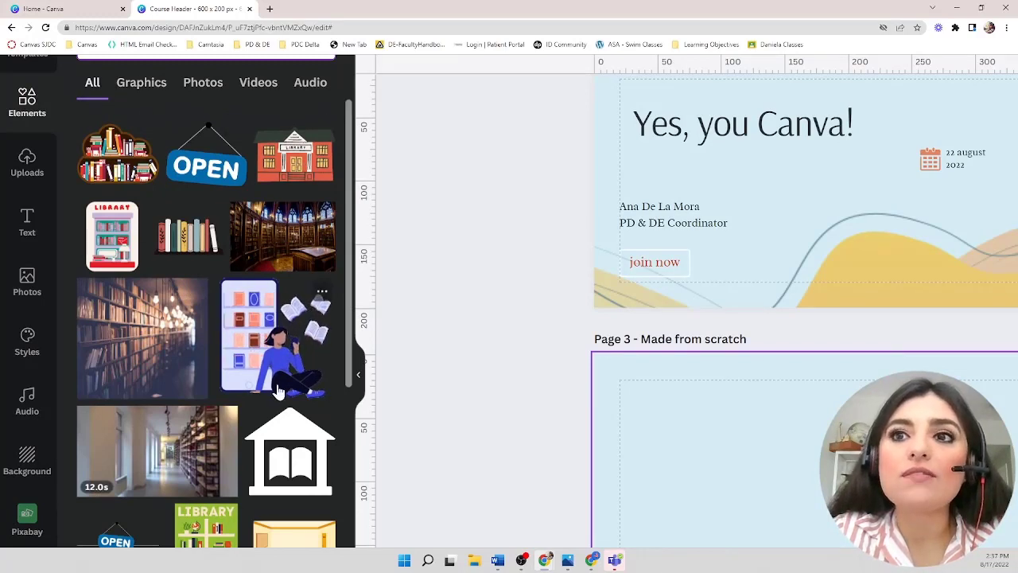
- Place the free library interior photo onto the third page as its background
scroll(278, 391, "down", 3)
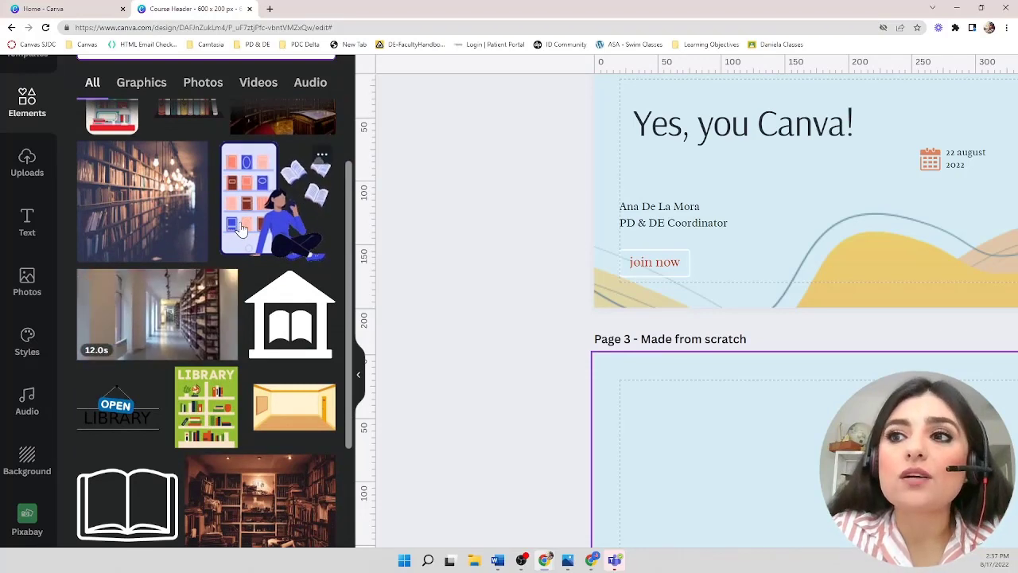
scroll(243, 228, "up", 2)
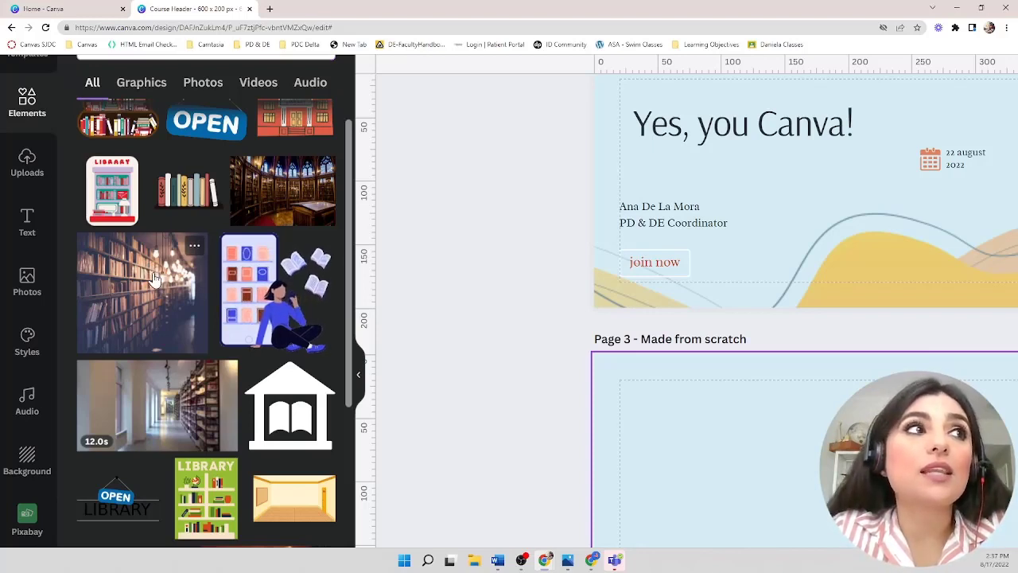
left_click_drag(155, 278, 626, 378)
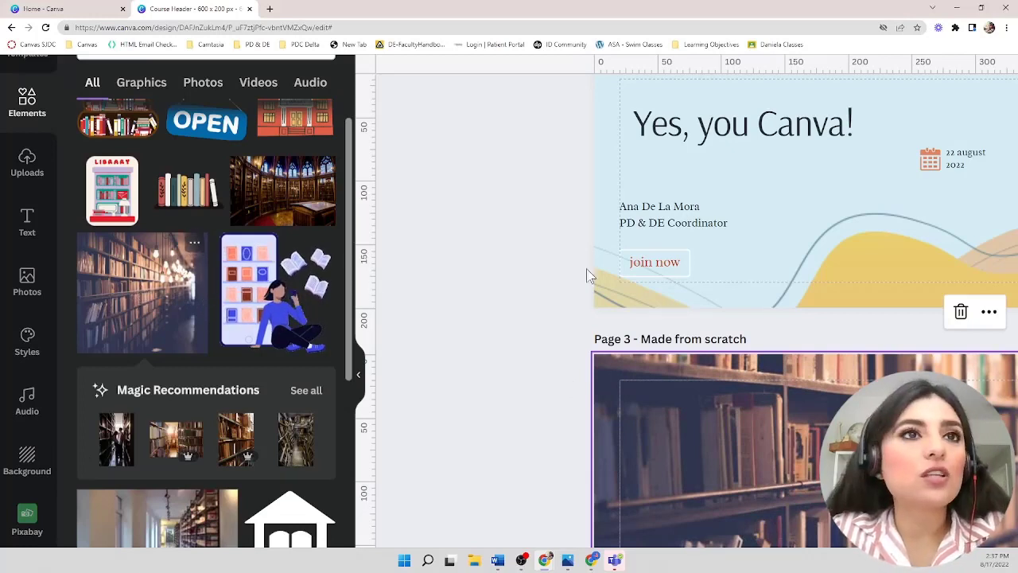
- Browse images similar to the library photo from its options
mouse_move(197, 248)
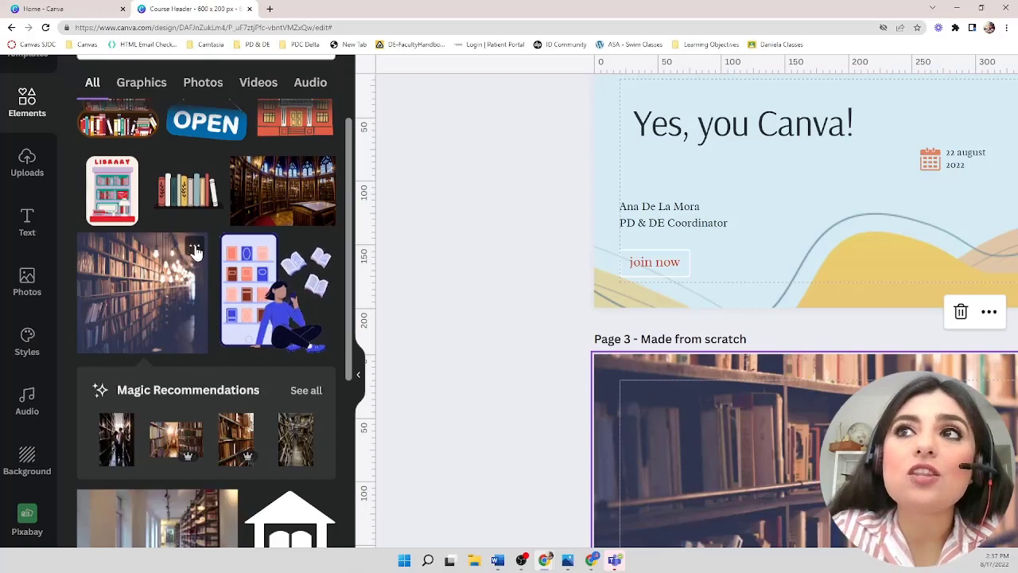
left_click(198, 250)
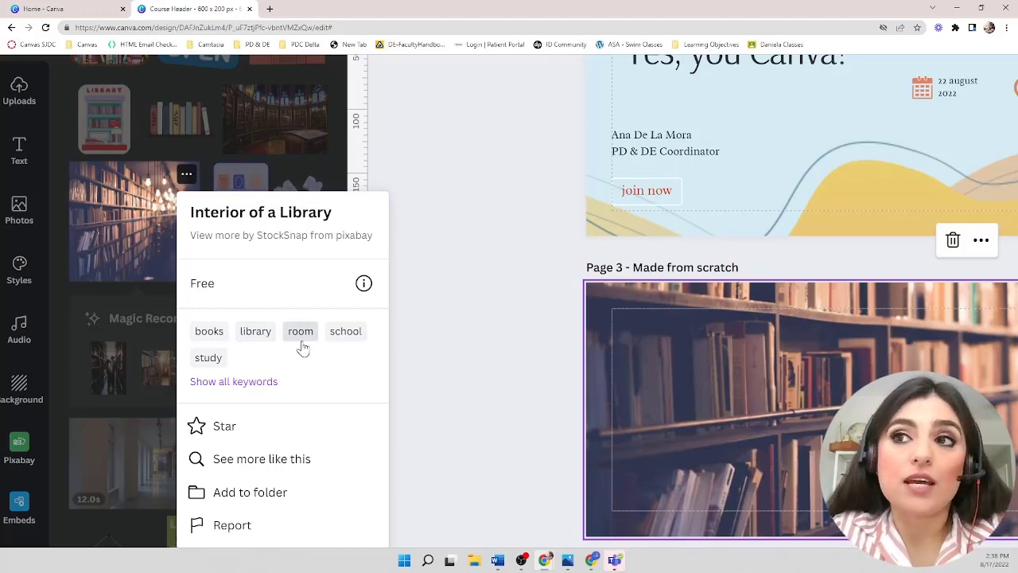
scroll(303, 348, "down", 1)
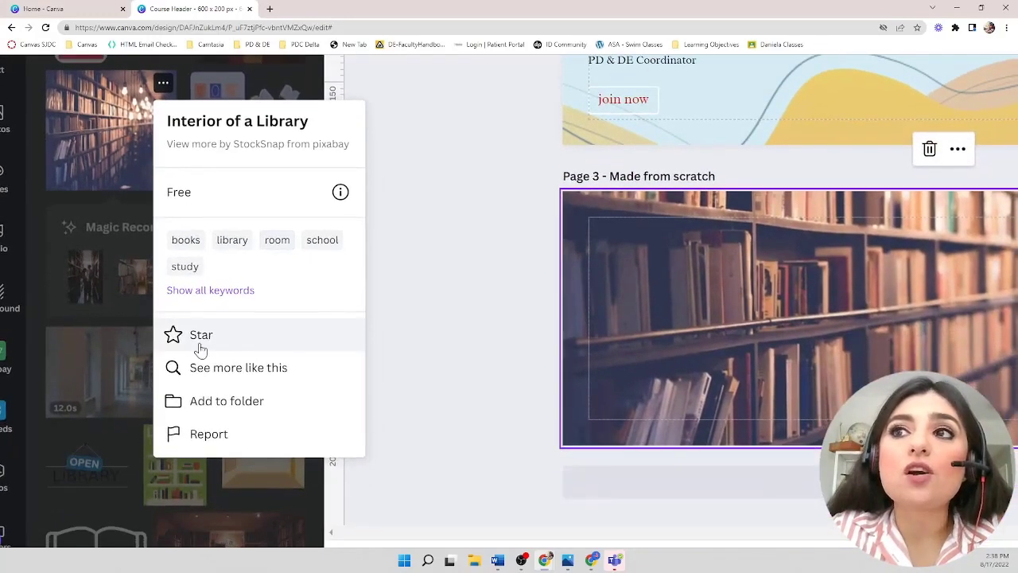
left_click(272, 368)
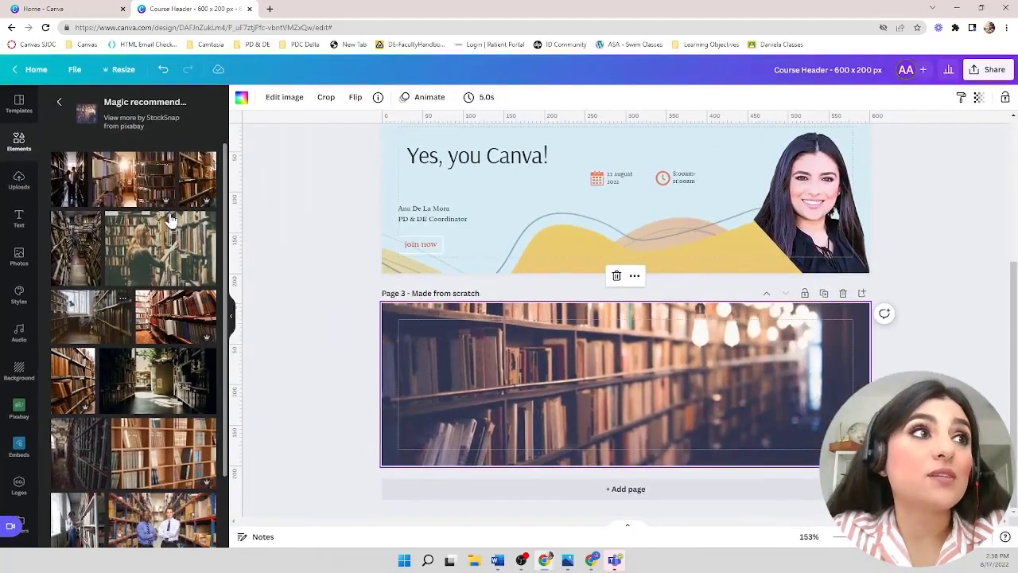
left_click_drag(169, 220, 540, 189)
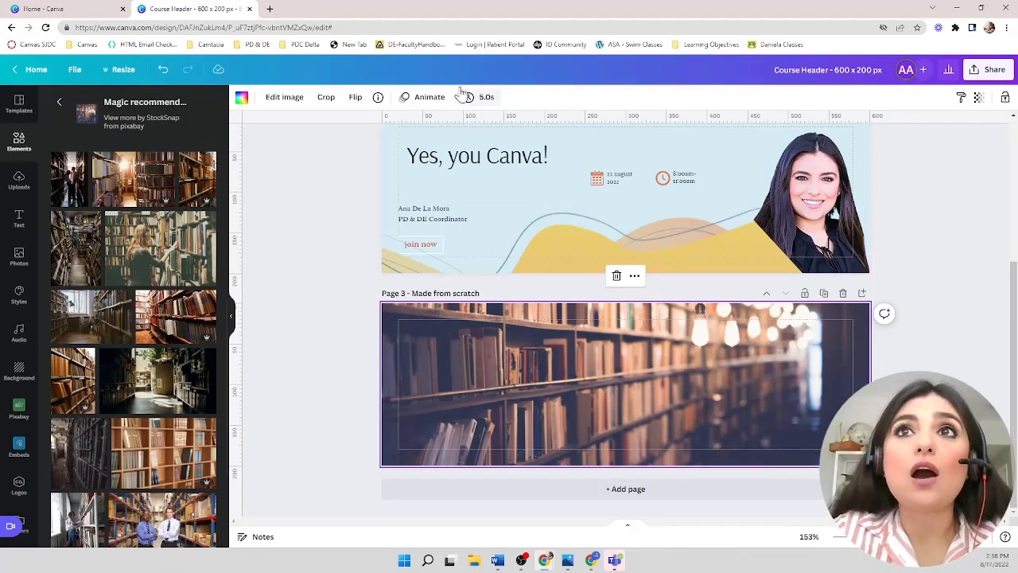
- Add a heading, a subheading and a line of body text to the third page
left_click(17, 220)
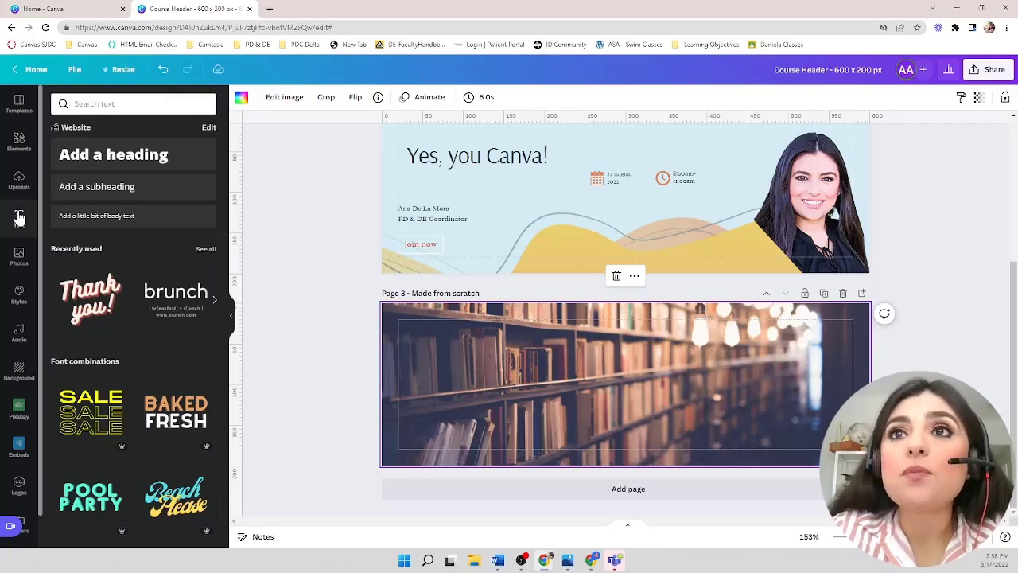
scroll(114, 334, "down", 1)
scroll(114, 334, "down", 5)
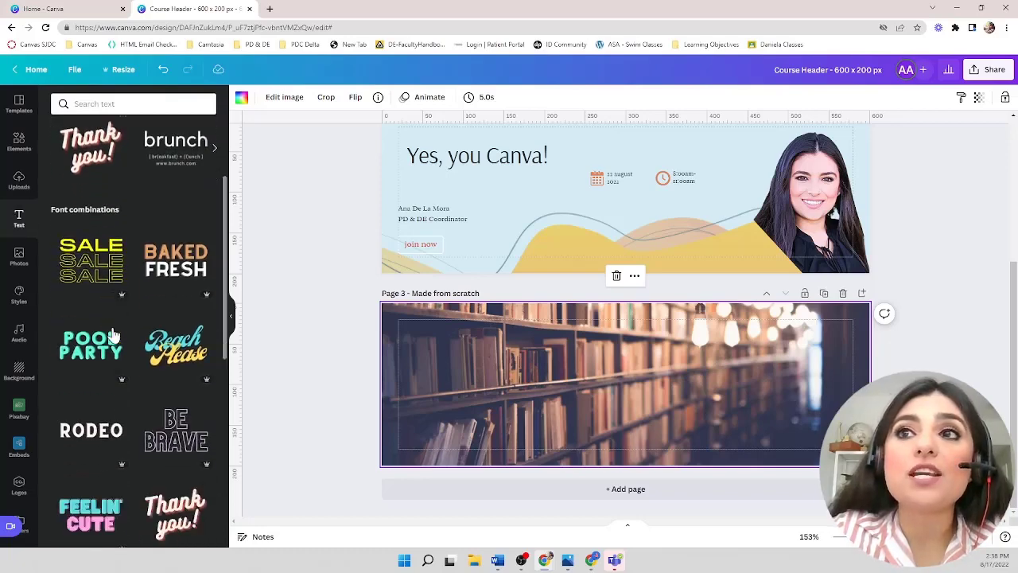
scroll(114, 334, "up", 10)
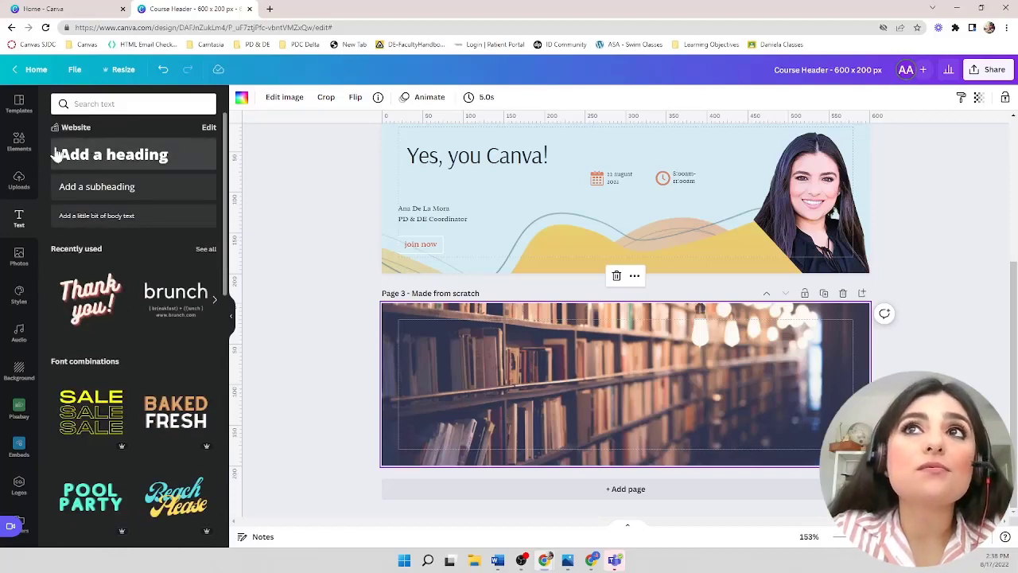
left_click(132, 162)
left_click(117, 189)
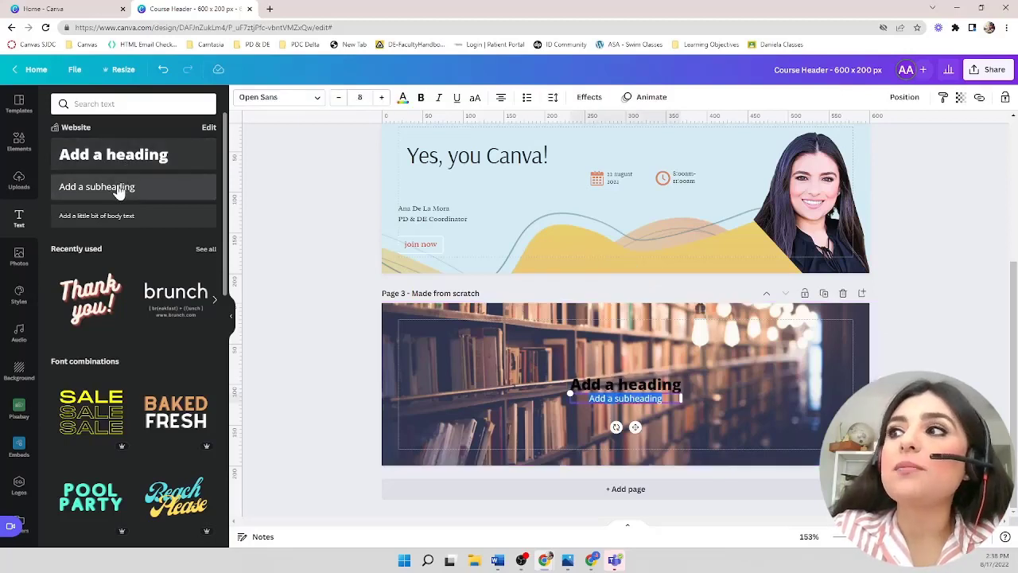
left_click(116, 217)
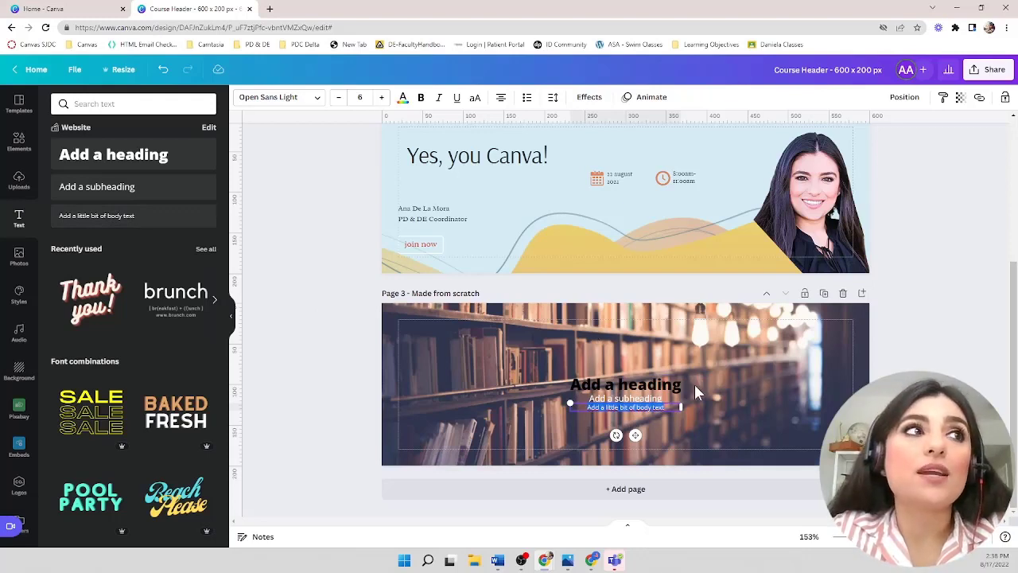
- Change the heading text to Welcome
scroll(694, 392, "up", 4)
scroll(694, 386, "down", 1)
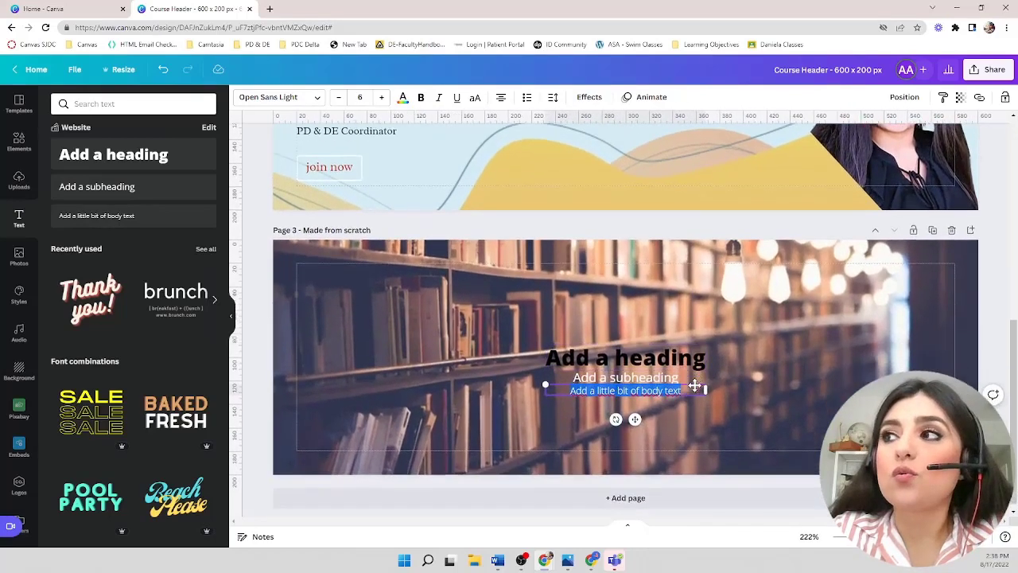
double_click(668, 349)
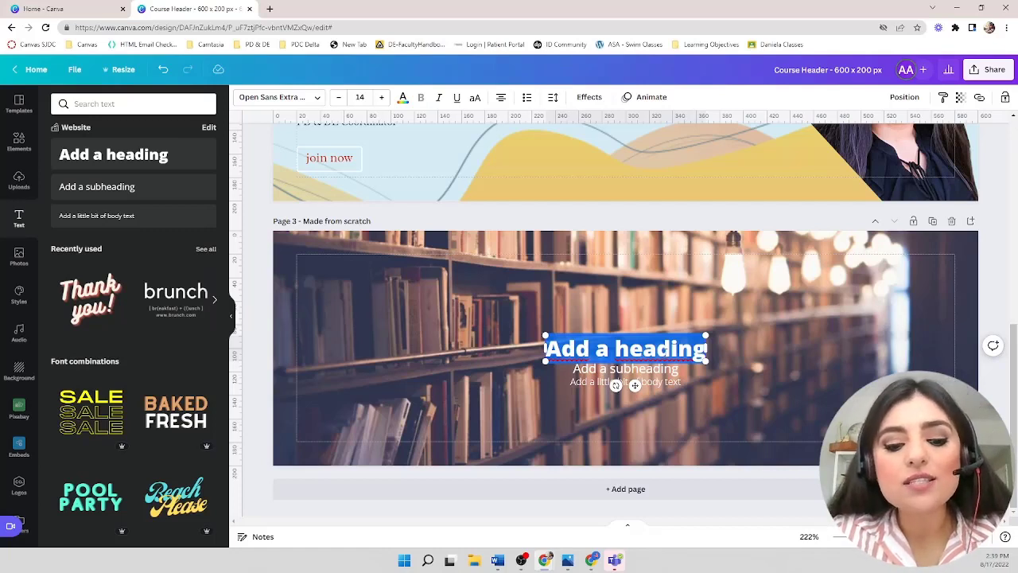
type("Welcome")
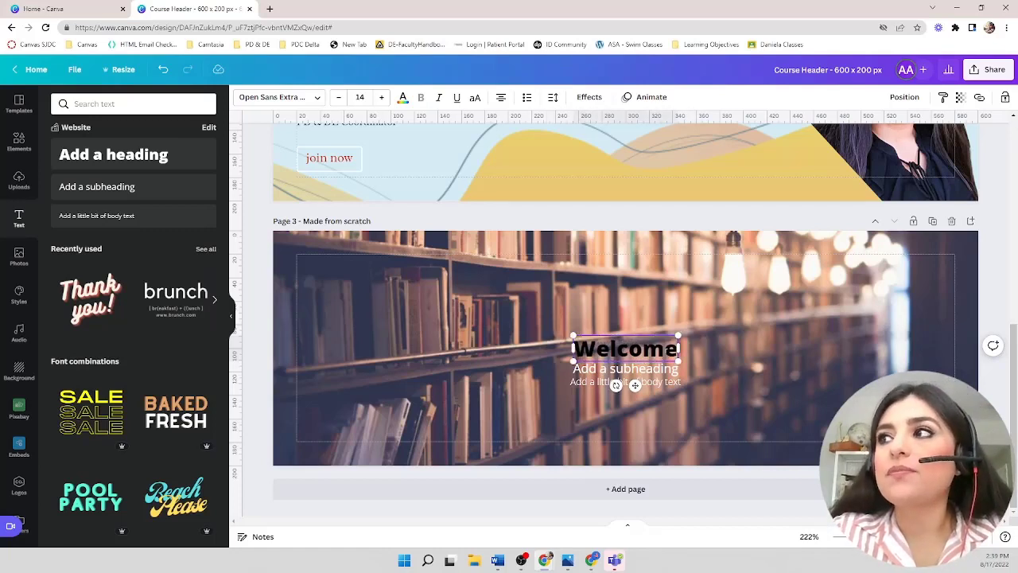
- Change the subheading text to Canvas Course 101
left_click(636, 368)
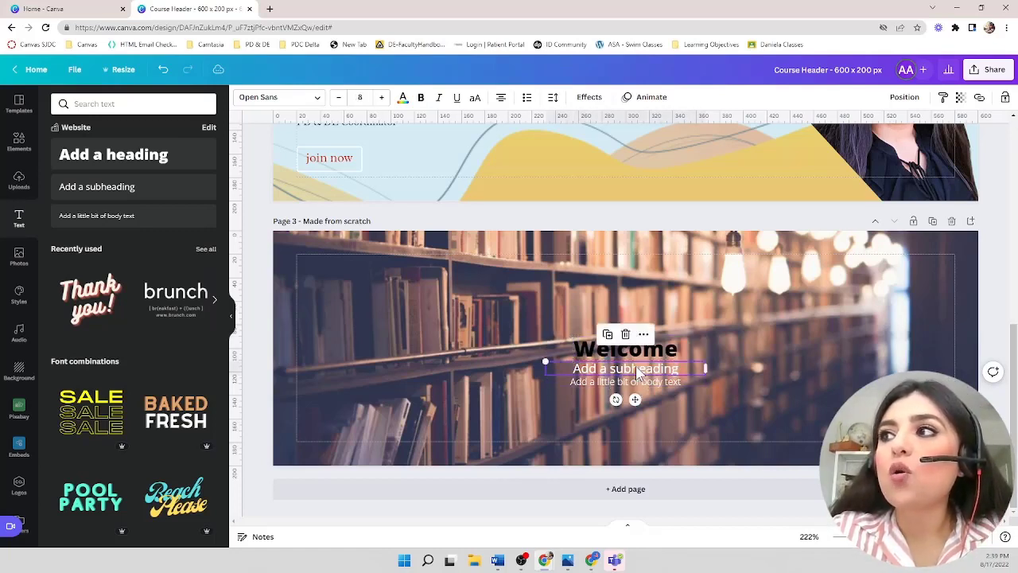
left_click(637, 368)
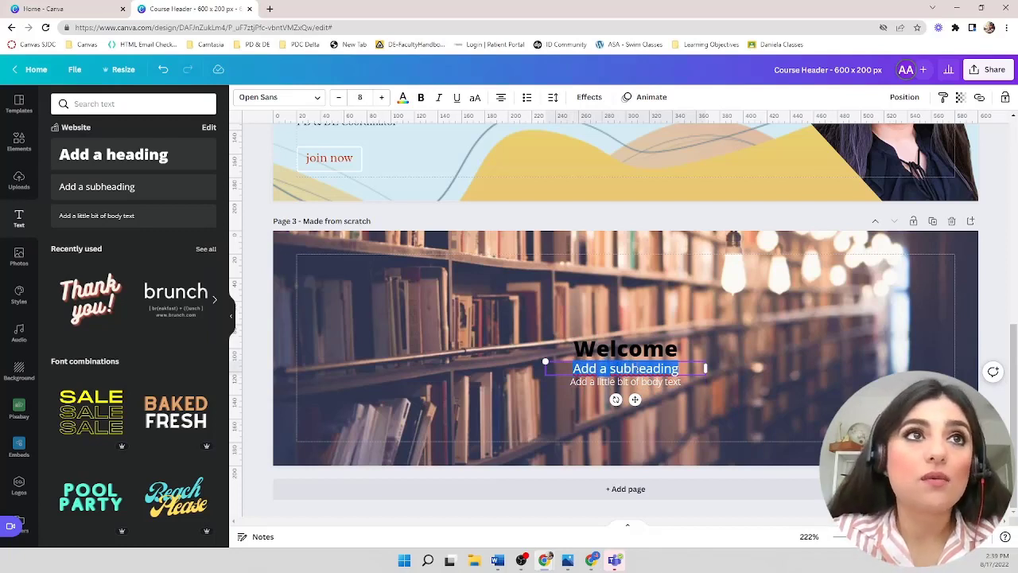
type("C")
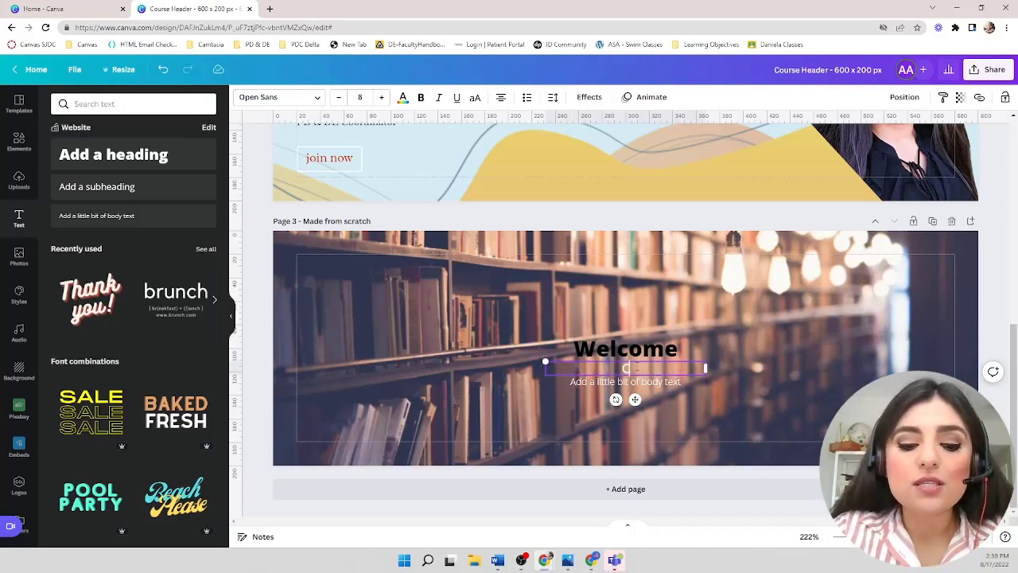
type("anvas Course ")
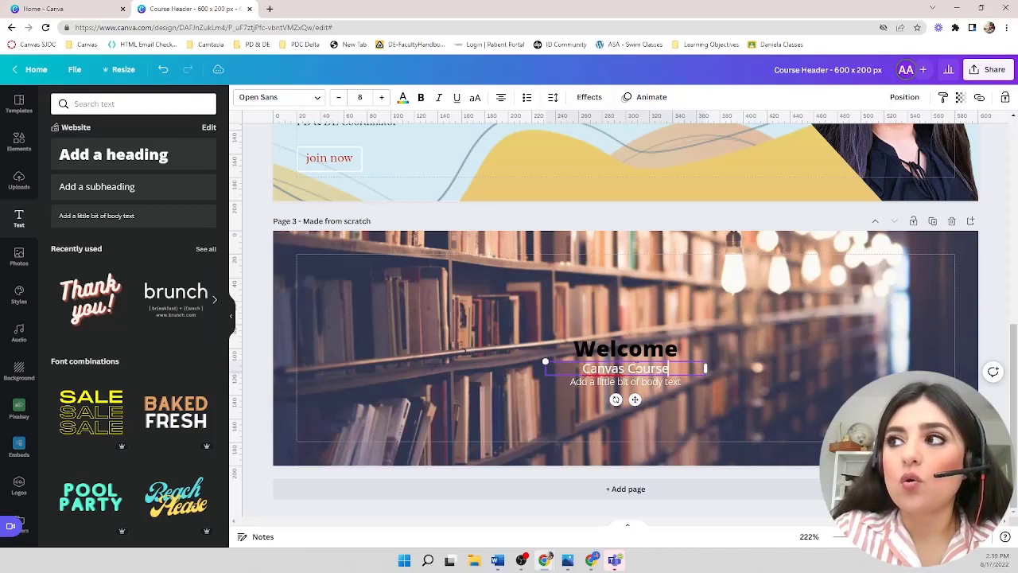
type("101")
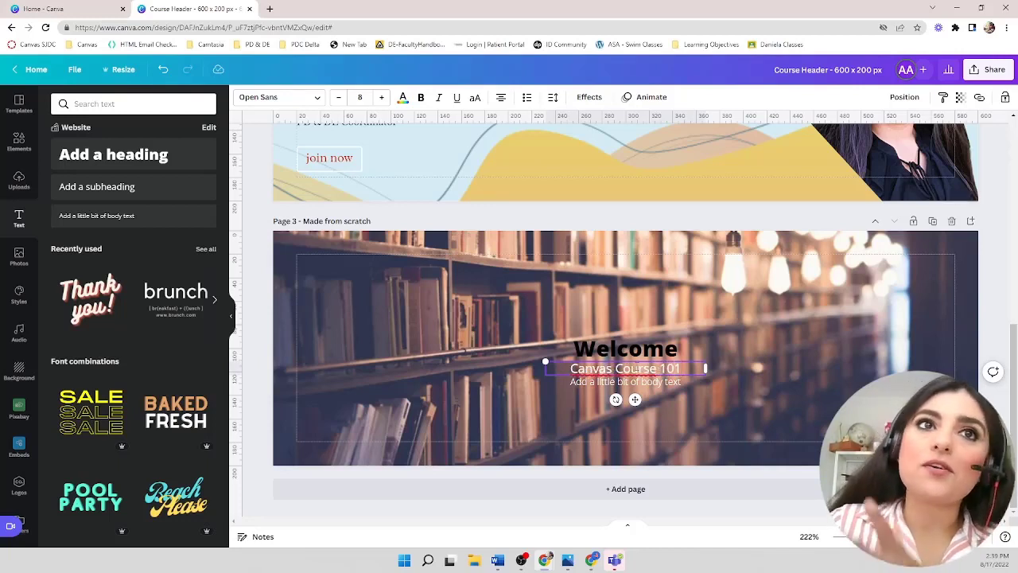
- Replace the body text with the presenter's full name and finish editing
double_click(621, 381)
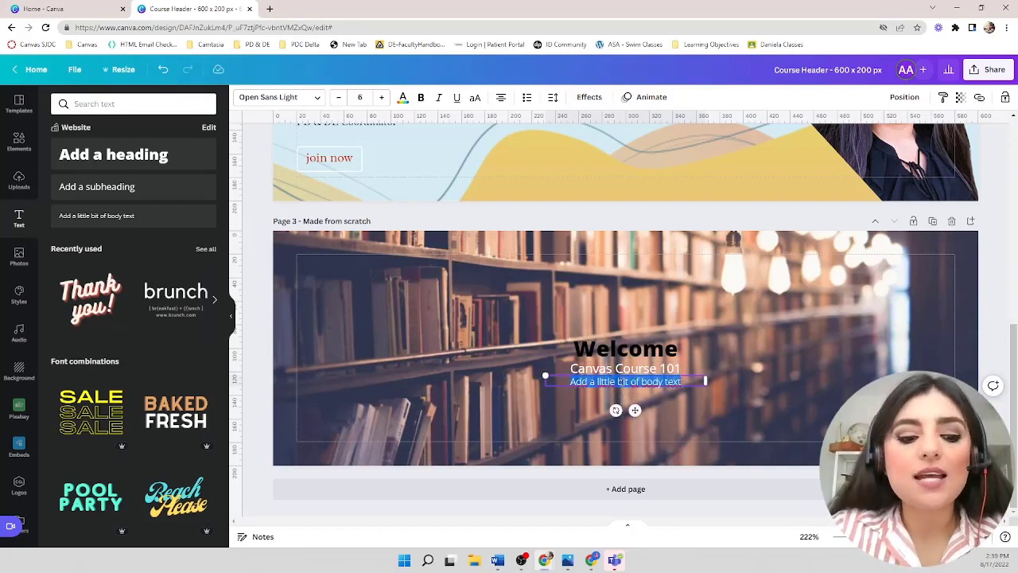
type("Ana")
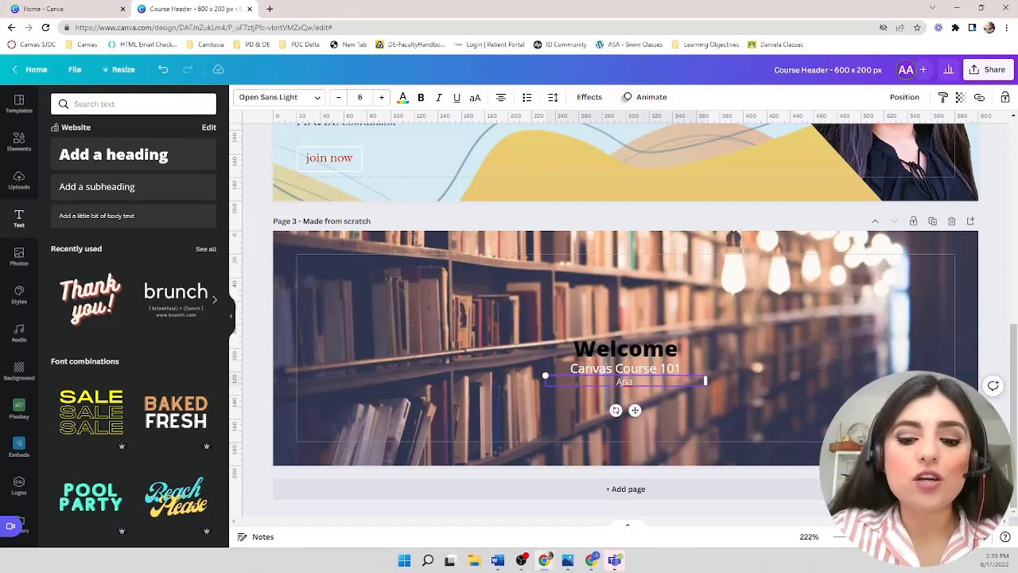
type(" De La Mora")
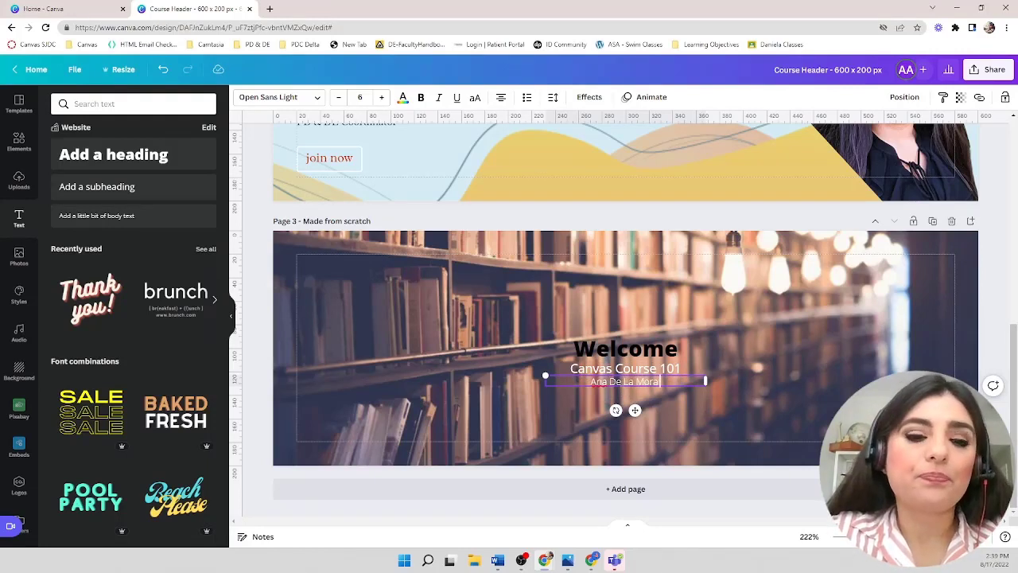
left_click(725, 326)
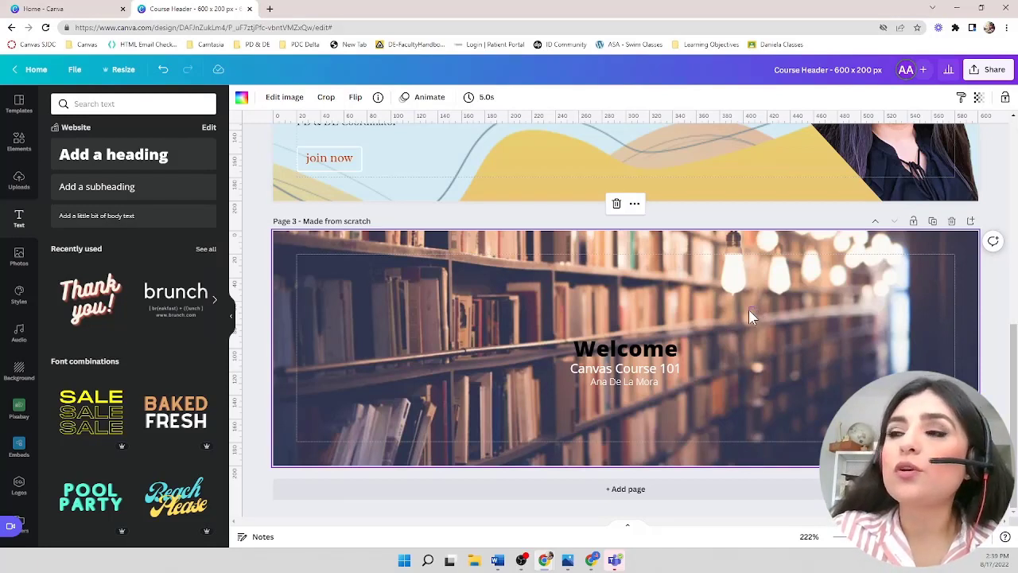
key("Escape")
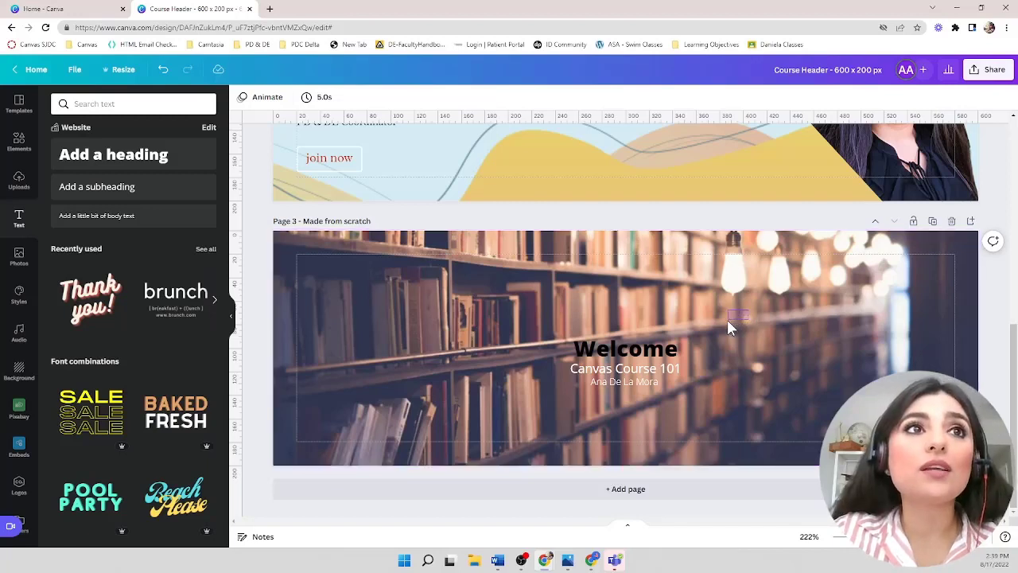
- Select the three text boxes together and group them
left_click_drag(694, 344, 476, 433)
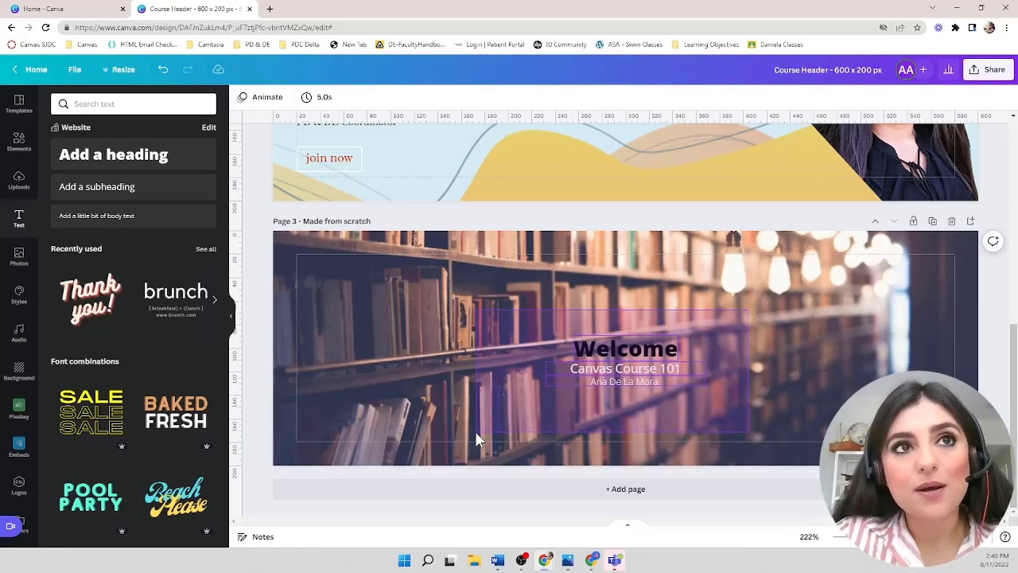
left_click_drag(476, 434, 476, 436)
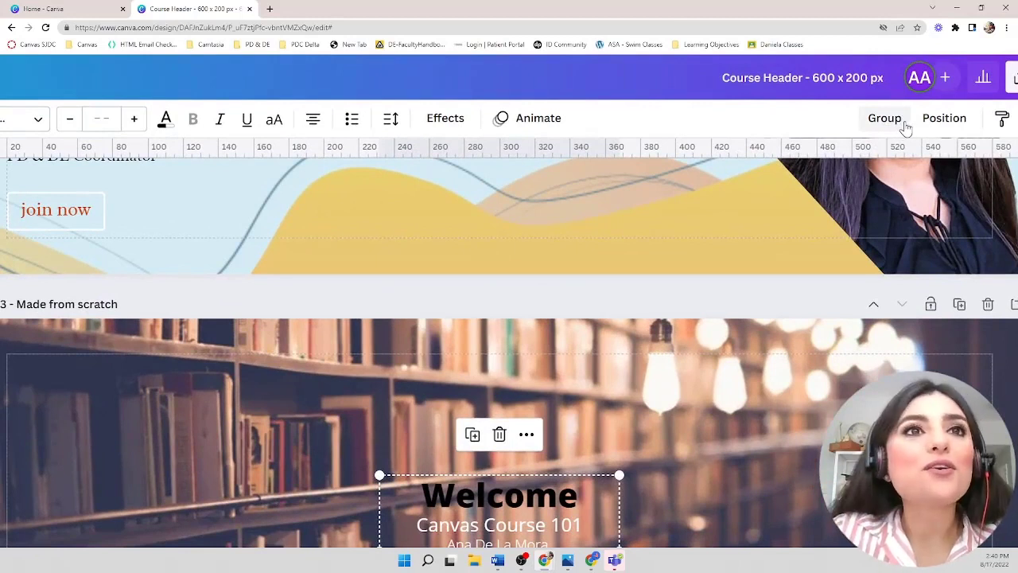
left_click(884, 120)
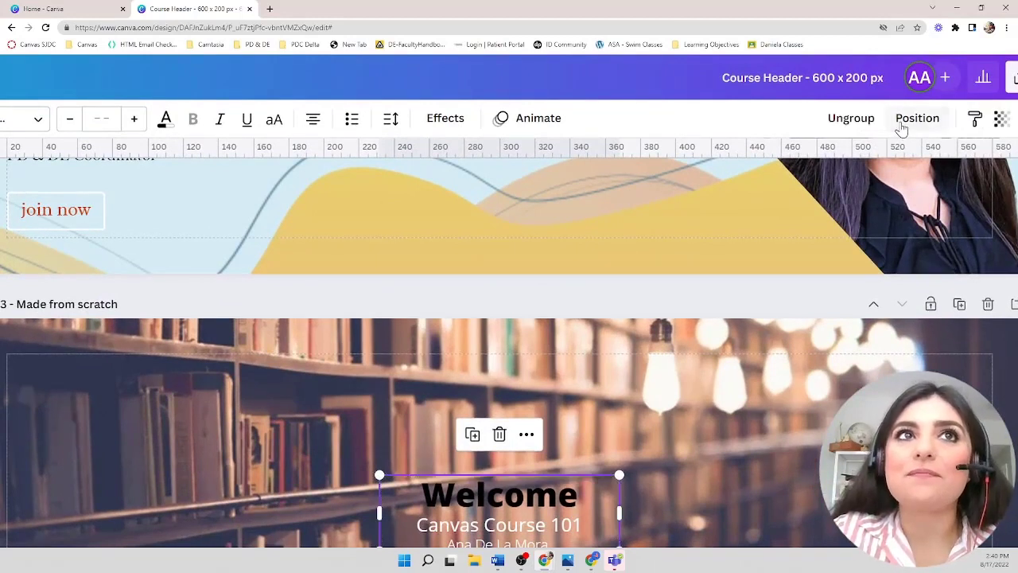
- Move the text group upward and enlarge it so it spans the upper right area of the banner
scroll(764, 379, "down", 3)
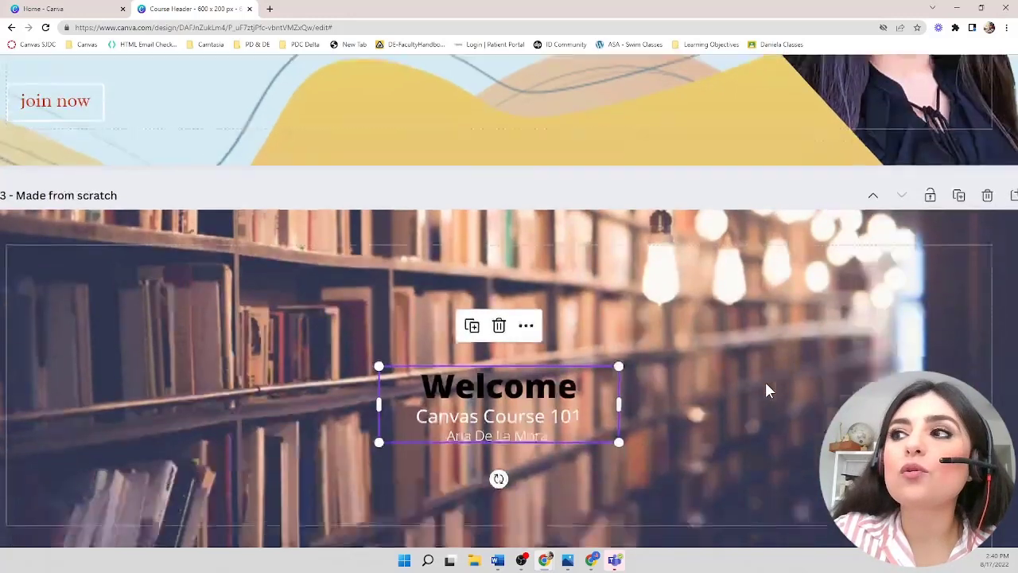
scroll(765, 391, "down", 5)
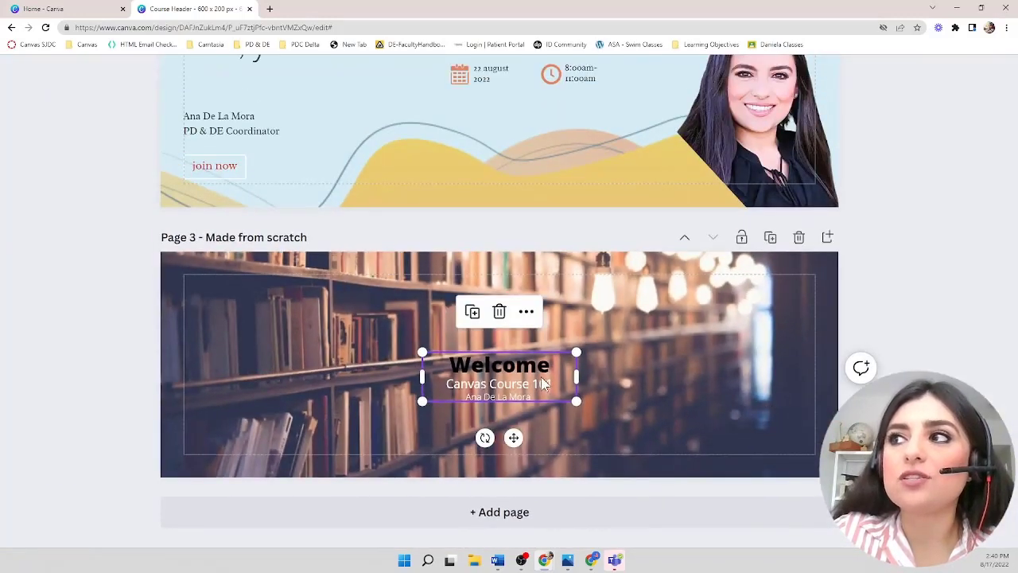
left_click_drag(543, 382, 569, 354)
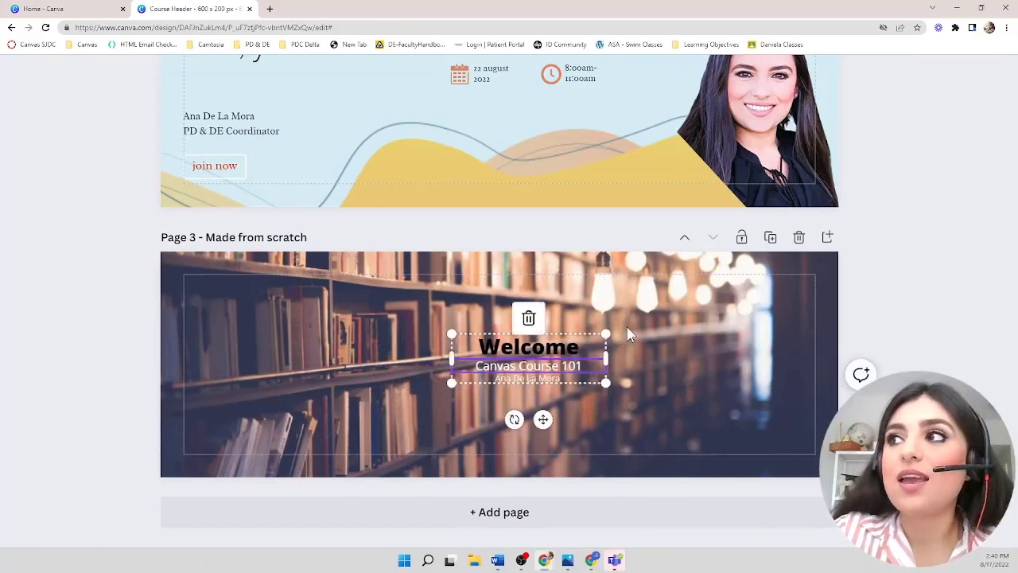
left_click(604, 344)
left_click(598, 345)
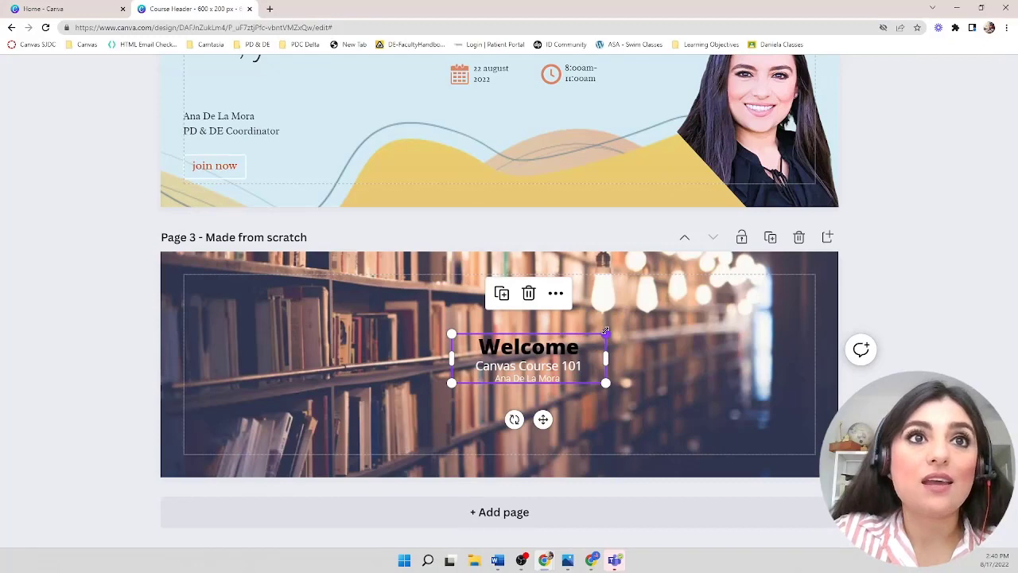
left_click_drag(605, 331, 817, 283)
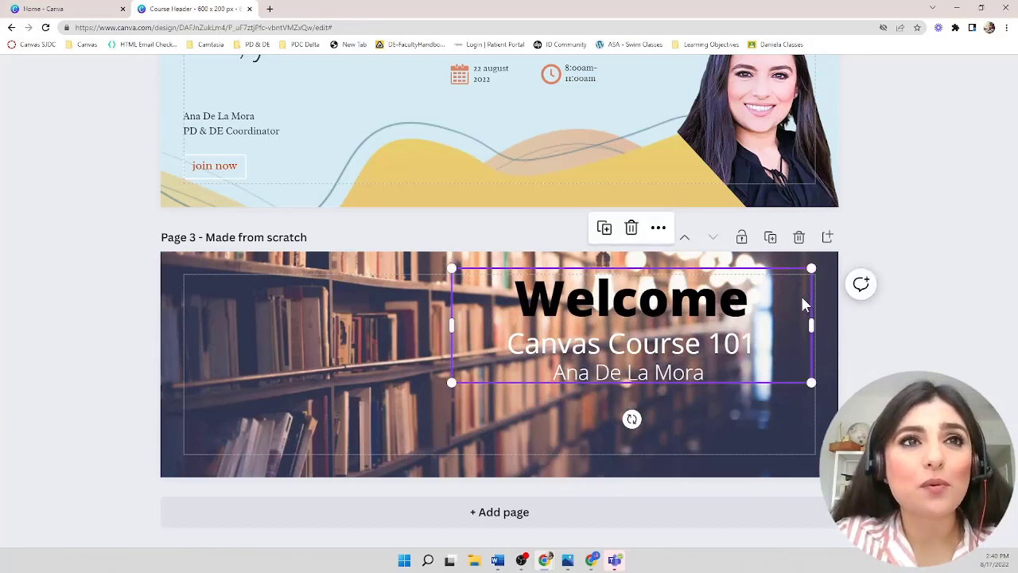
left_click(720, 310)
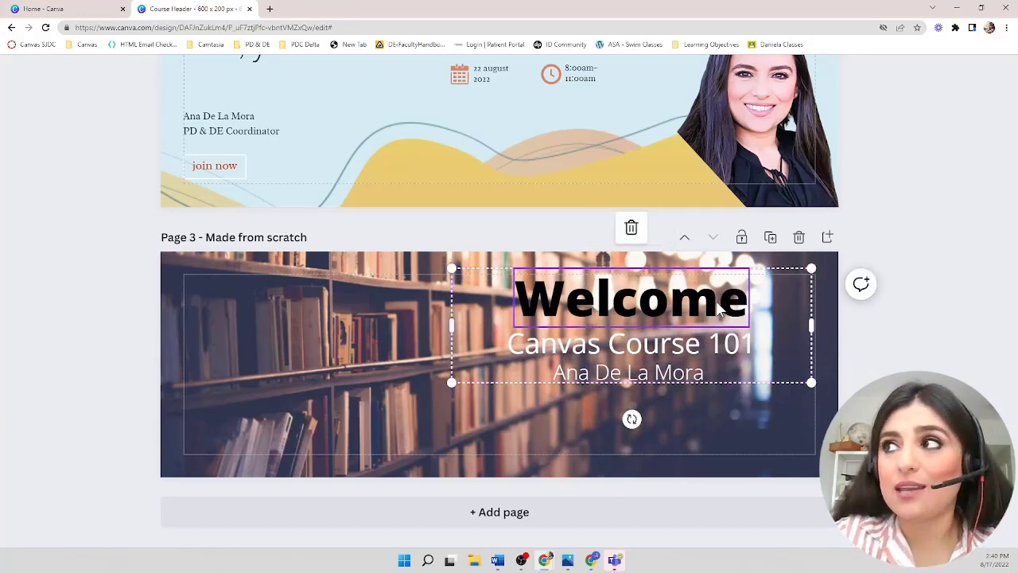
- Move the grouped text slightly lower and to the left on the third banner, then deselect it
left_click_drag(720, 310, 698, 342)
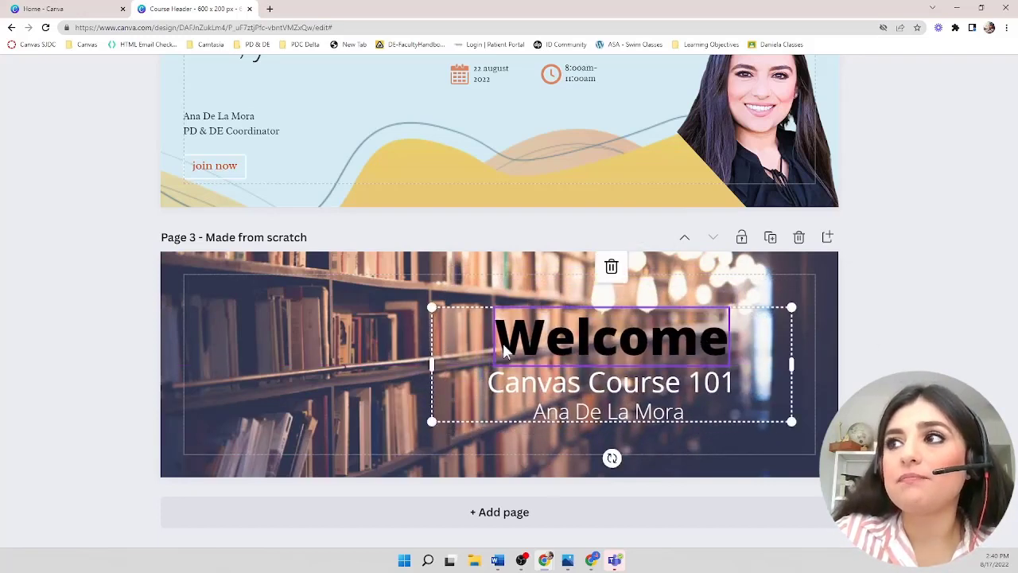
left_click(348, 411)
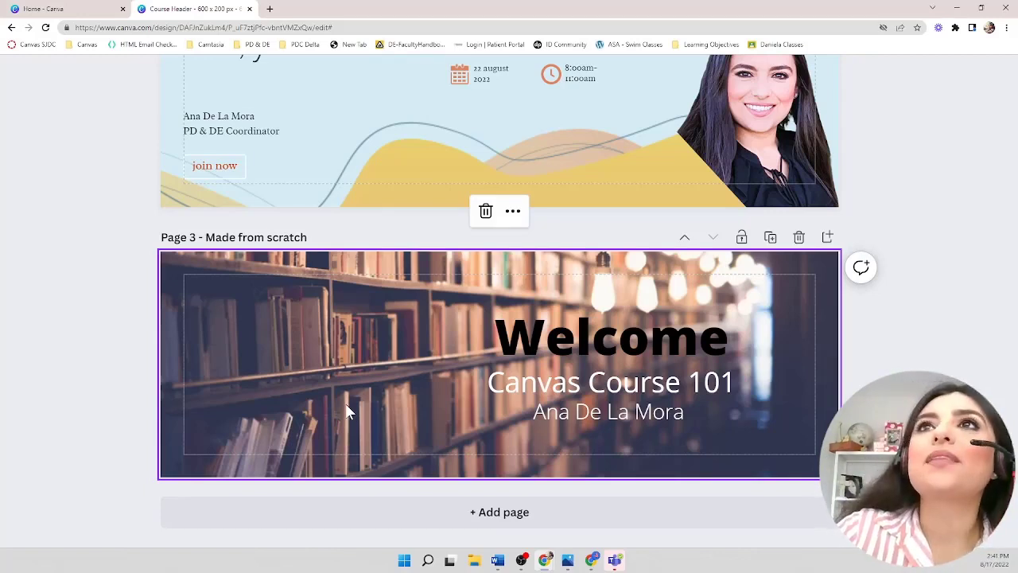
scroll(236, 118, "up", 3)
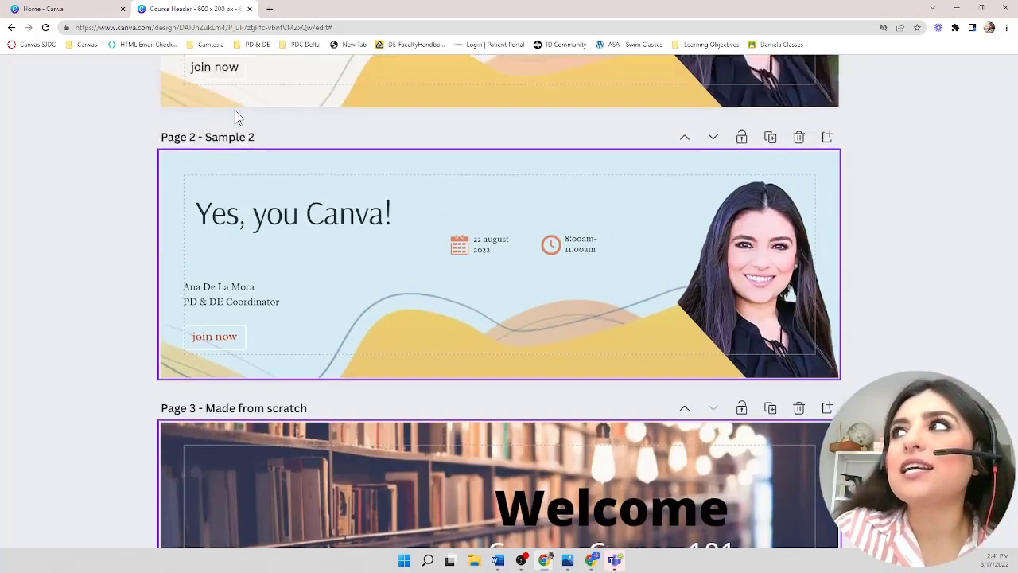
scroll(236, 118, "up", 2)
scroll(235, 111, "down", 3)
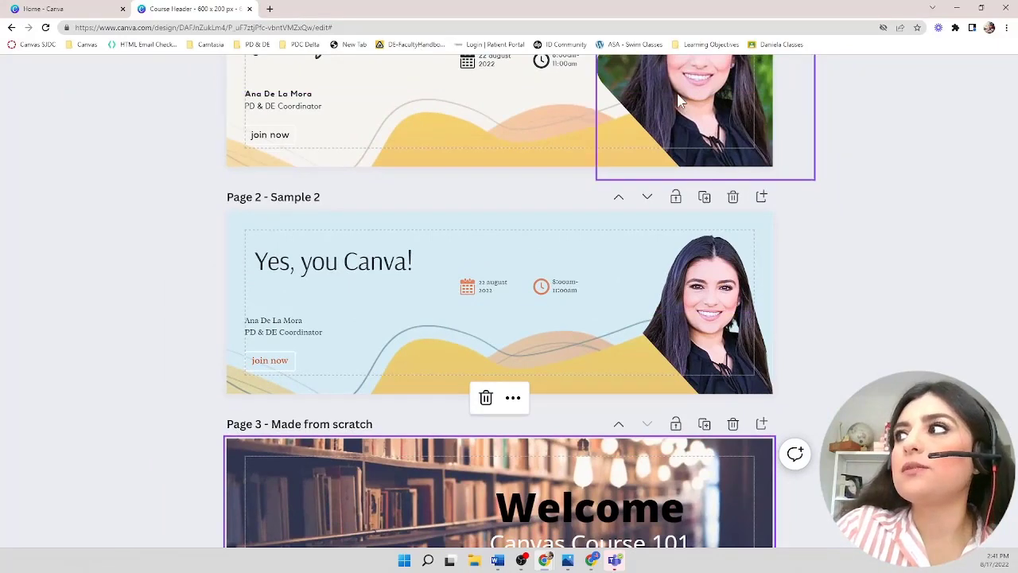
scroll(679, 99, "up", 3)
scroll(678, 99, "down", 3)
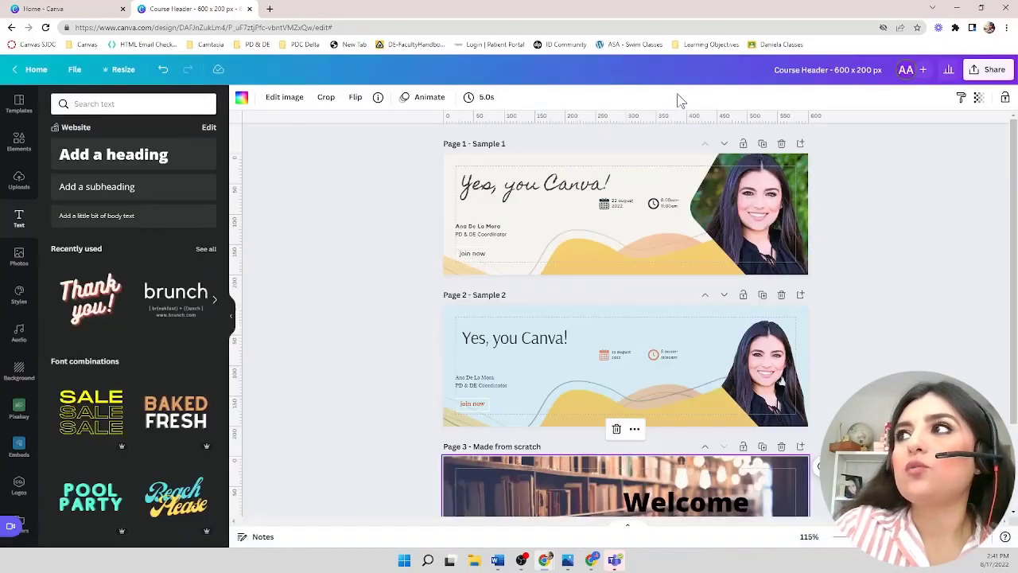
scroll(592, 402, "down", 2)
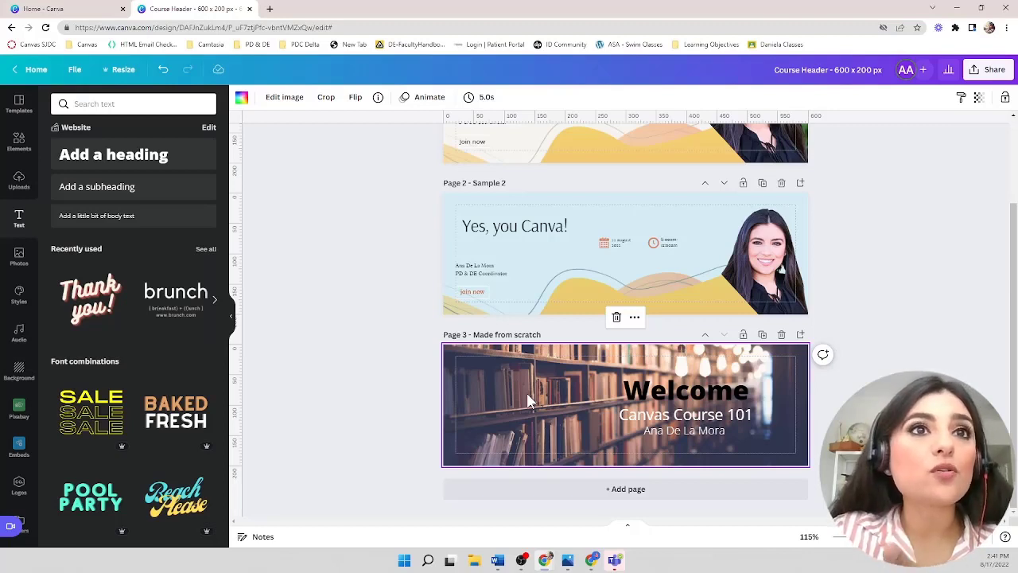
- Browse the Elements library's Lines & Shapes and add a square shape to the third page
left_click(23, 151)
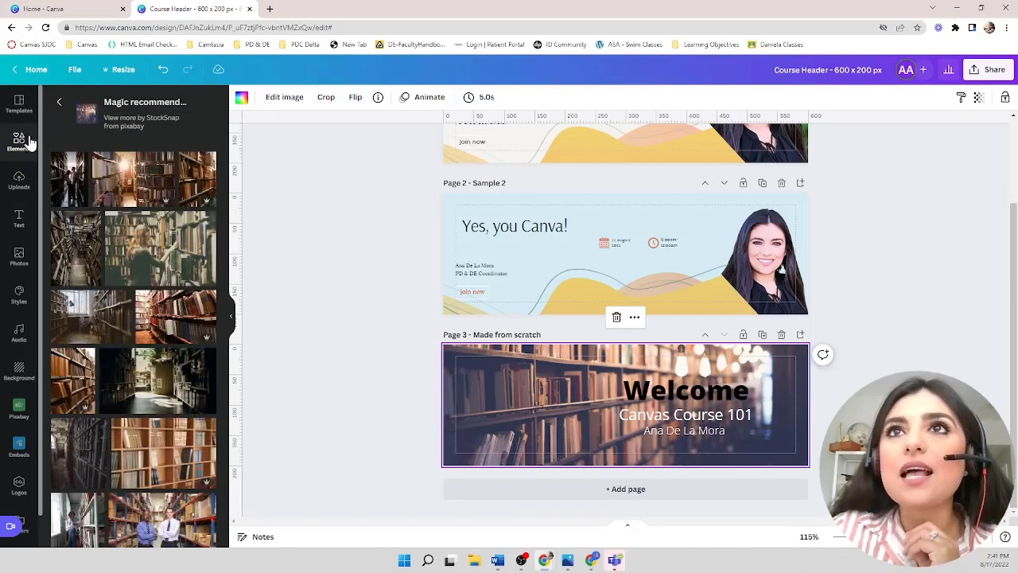
left_click(57, 106)
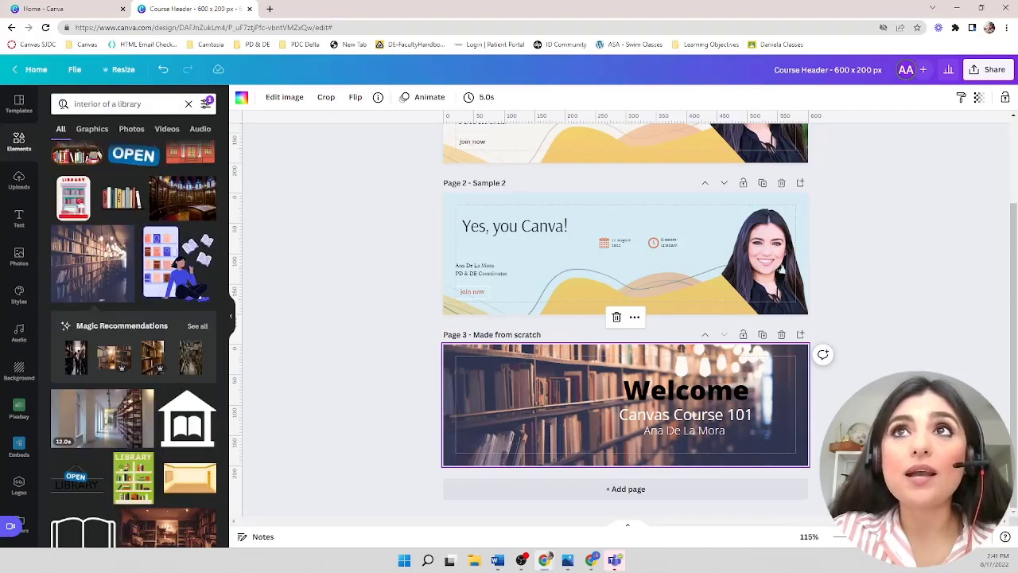
left_click(188, 104)
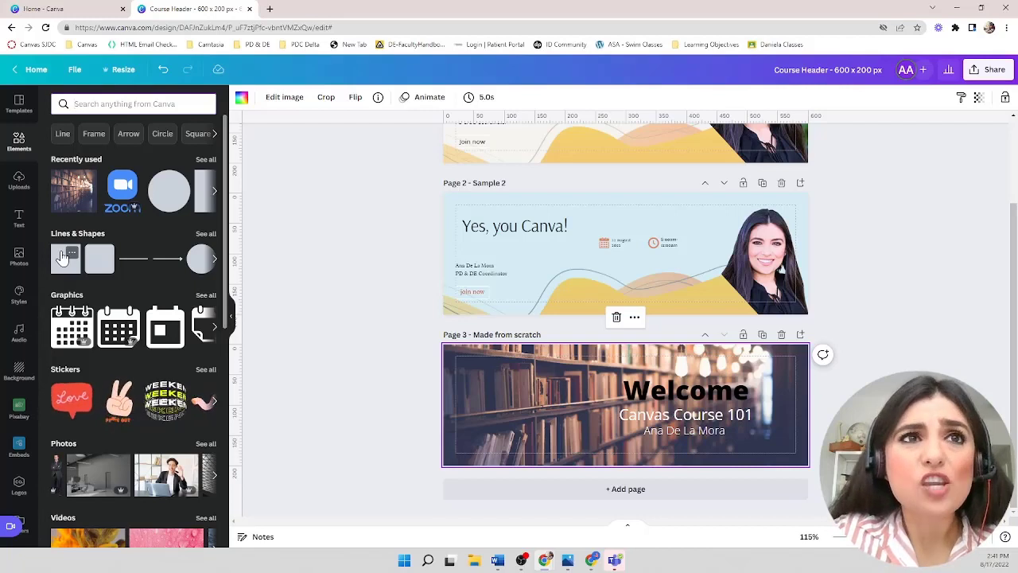
left_click(207, 233)
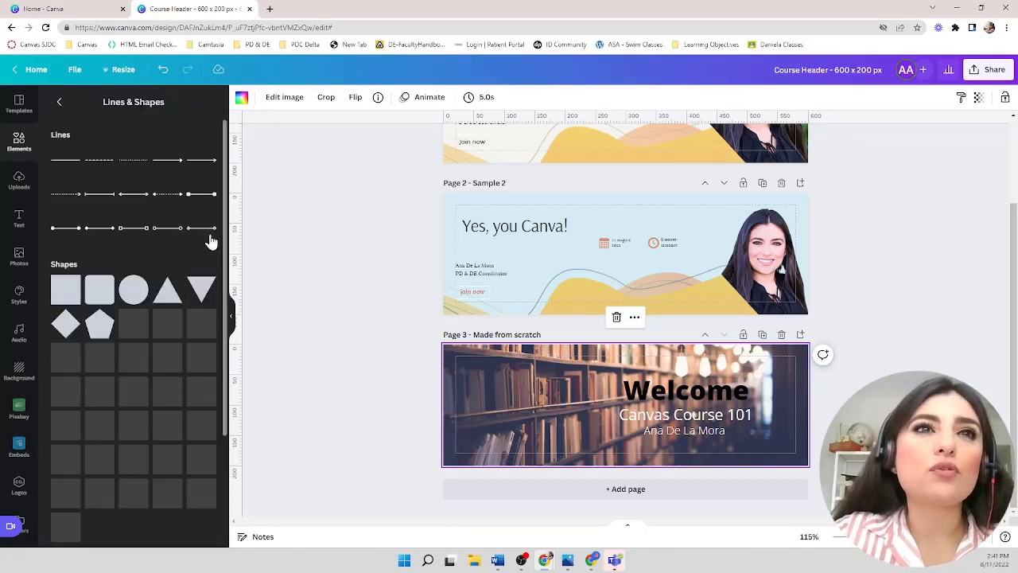
scroll(211, 241, "down", 4)
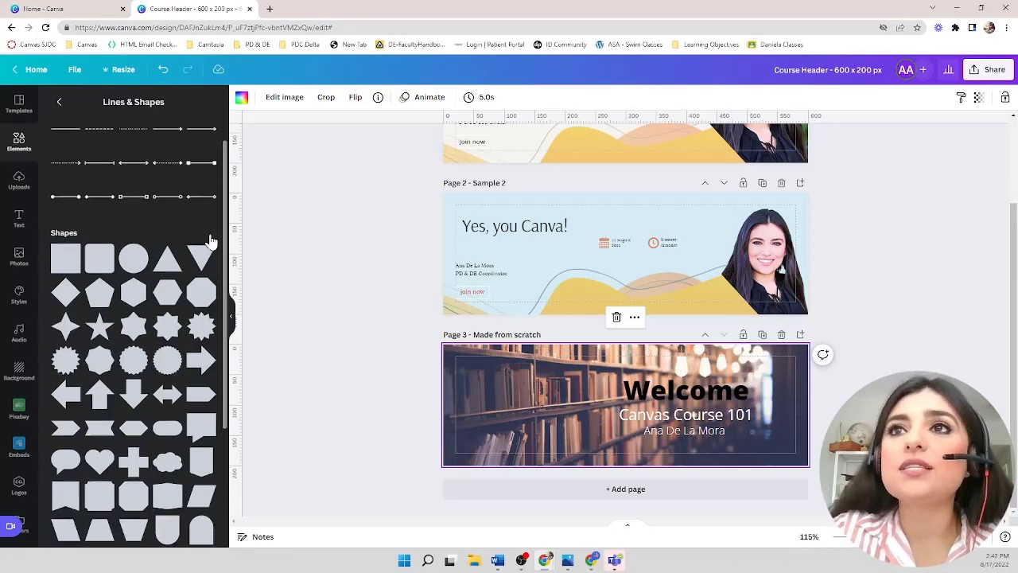
scroll(211, 241, "down", 3)
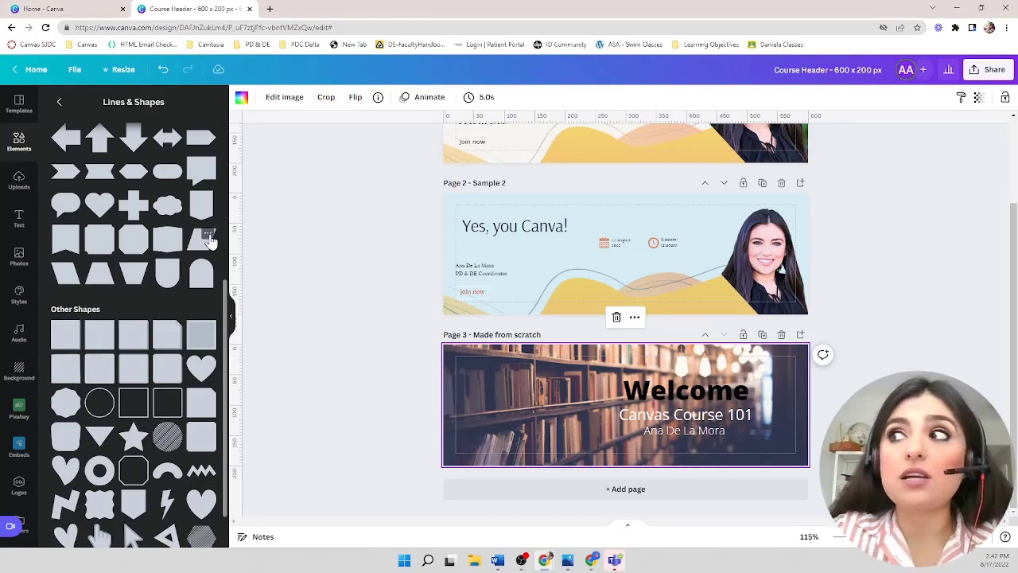
scroll(211, 241, "down", 1)
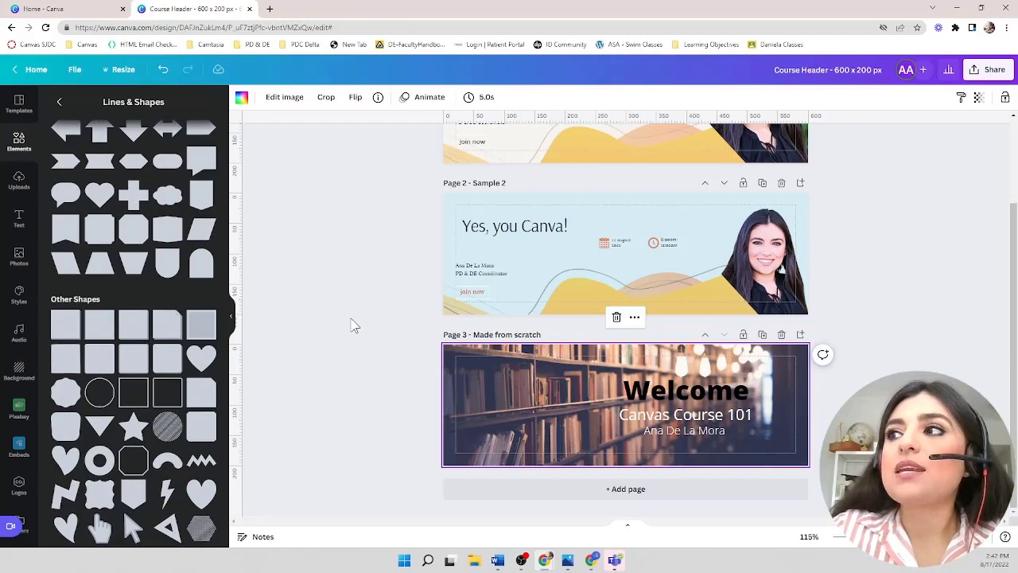
scroll(552, 398, "up", 5)
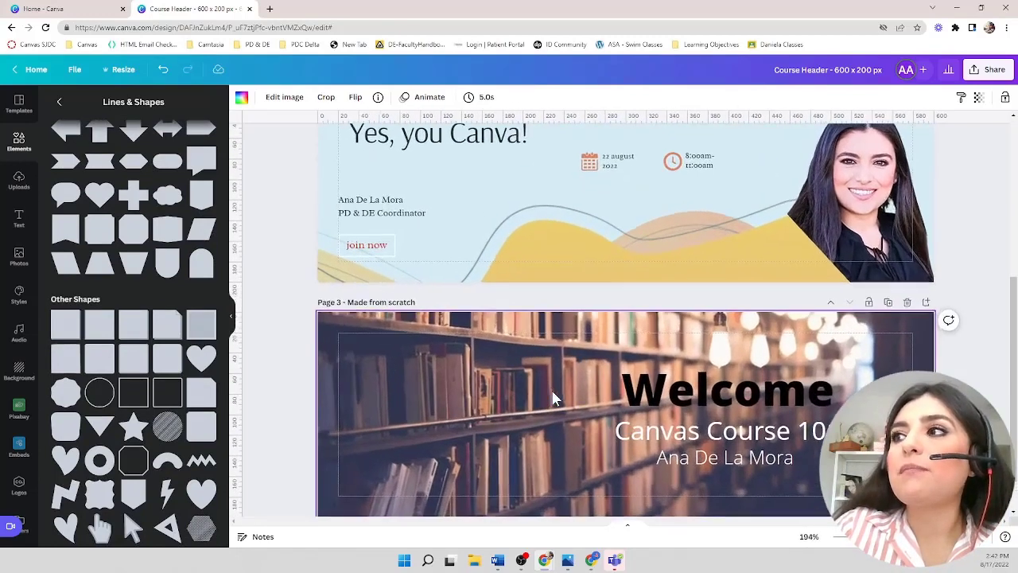
scroll(708, 386, "down", 2)
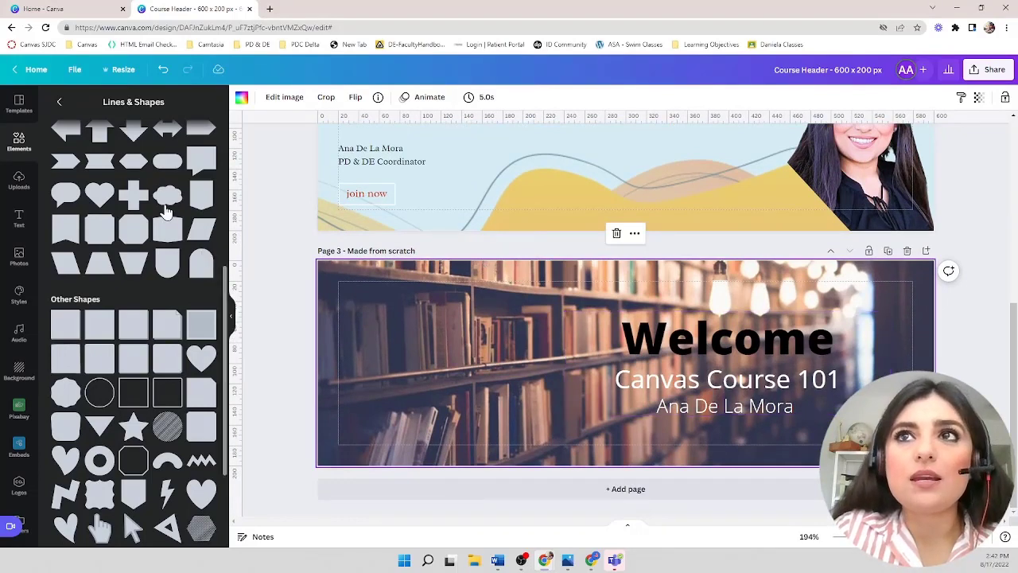
scroll(165, 211, "up", 4)
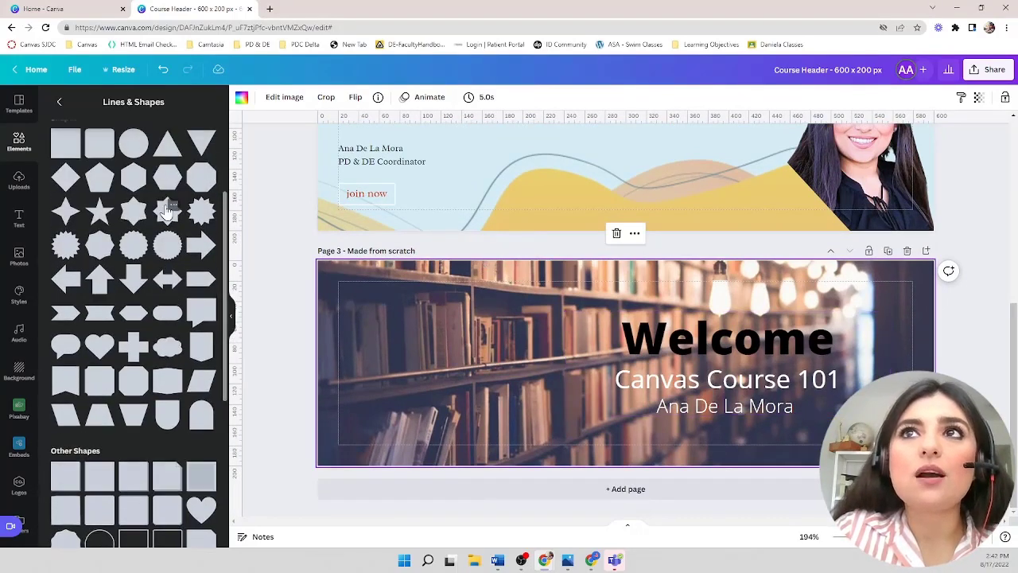
scroll(94, 163, "up", 4)
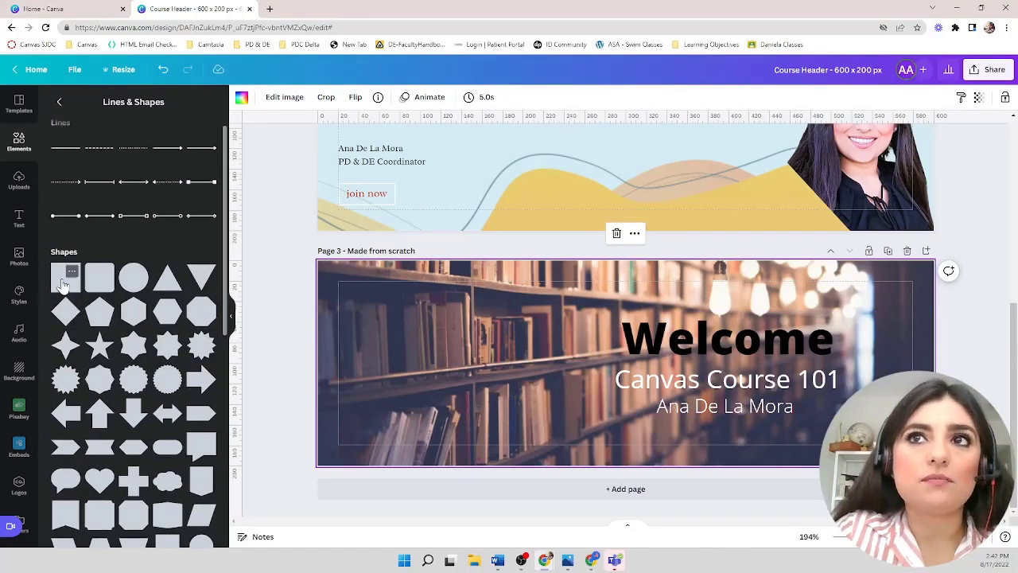
left_click(63, 278)
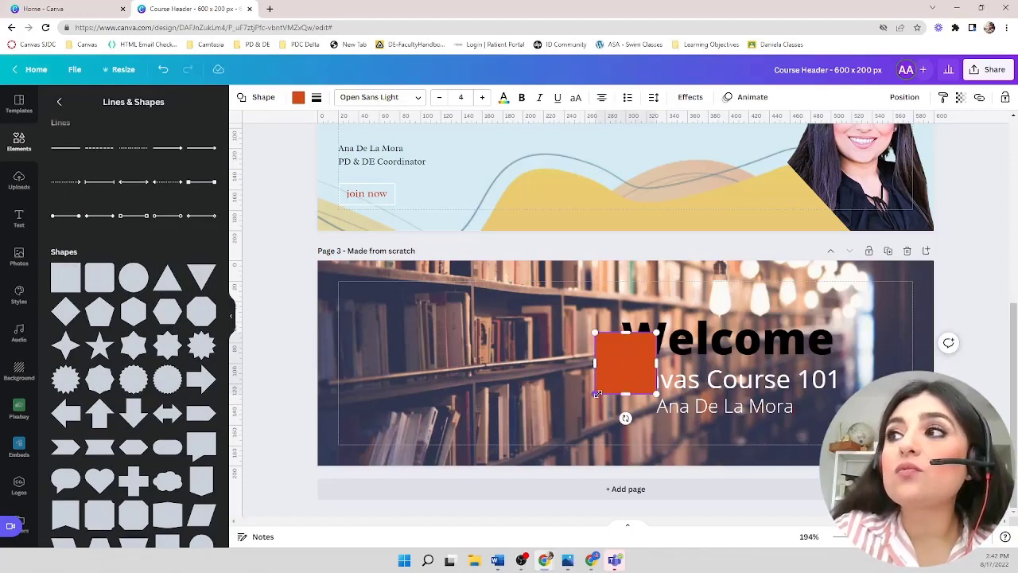
- Stretch the square into a wide rectangle and position it over the text group on the right
left_click_drag(658, 331, 883, 309)
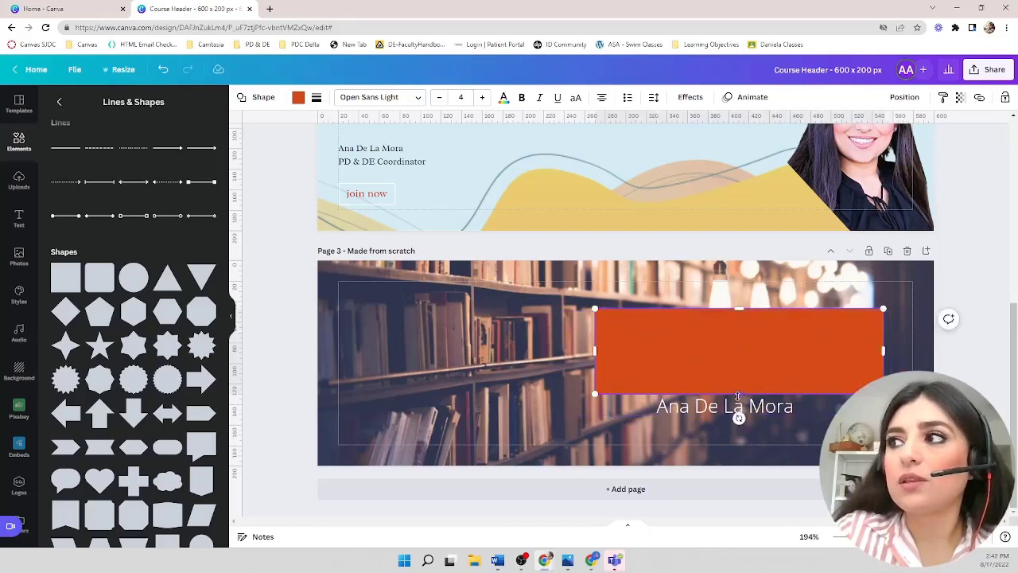
left_click_drag(739, 395, 718, 390)
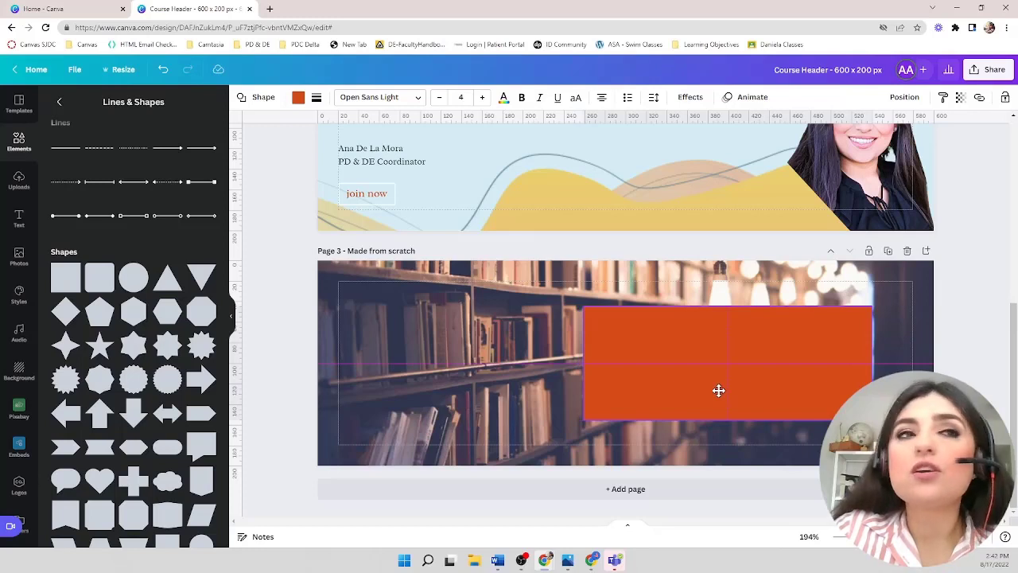
left_click_drag(718, 390, 718, 390)
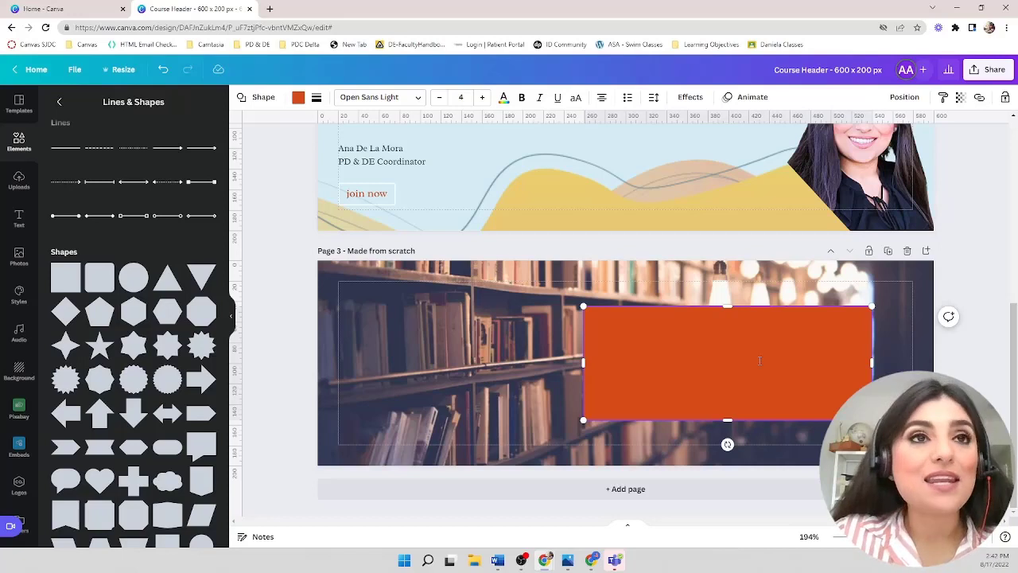
- Send the rectangle backward so it sits behind the text group
right_click(759, 361)
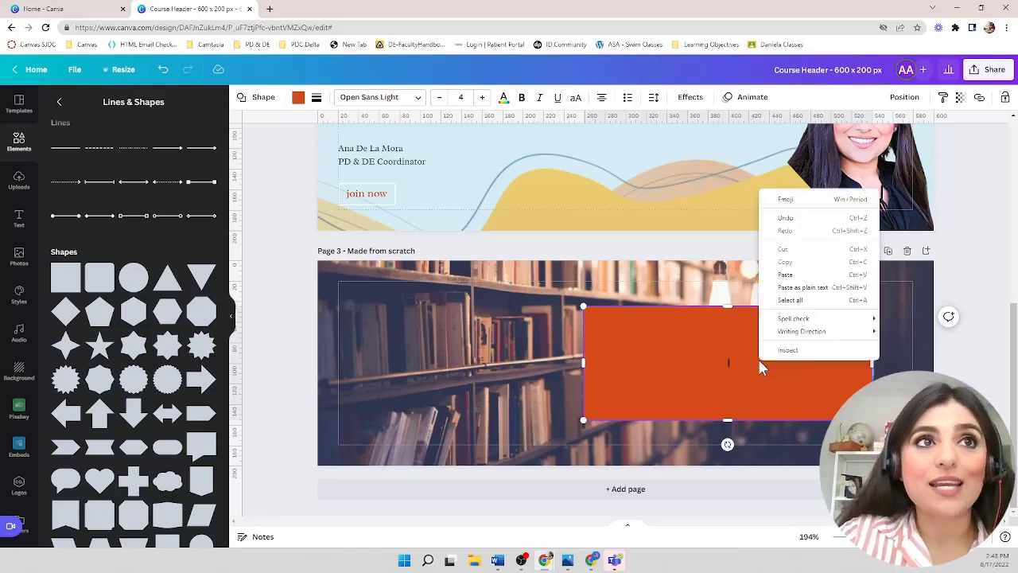
left_click(736, 359)
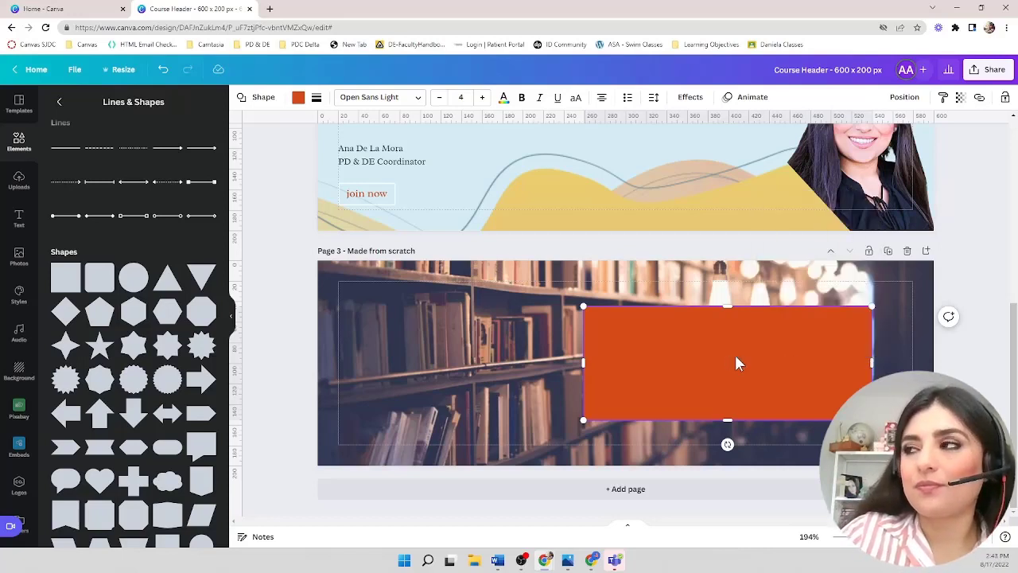
right_click(737, 361)
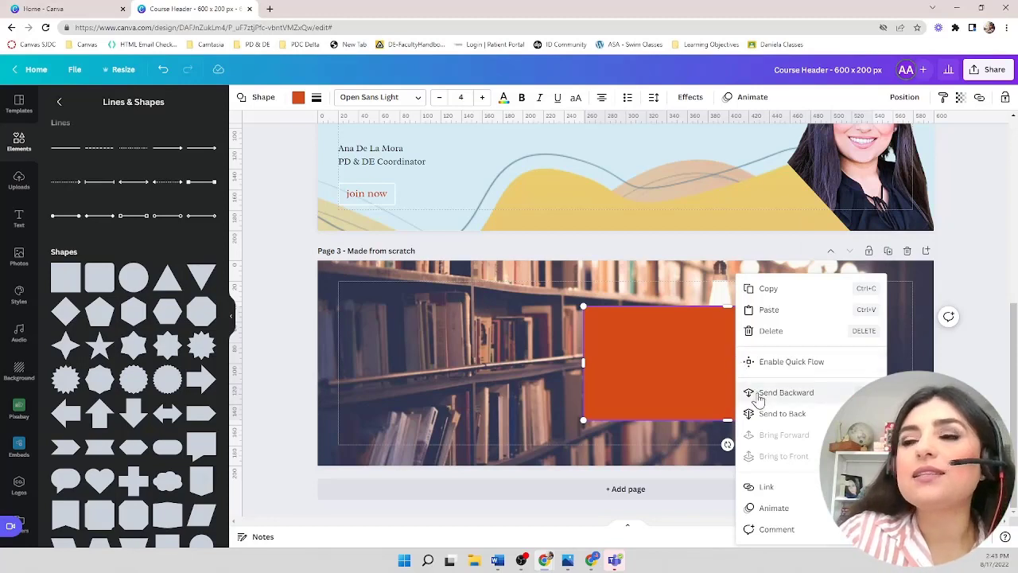
left_click(816, 395)
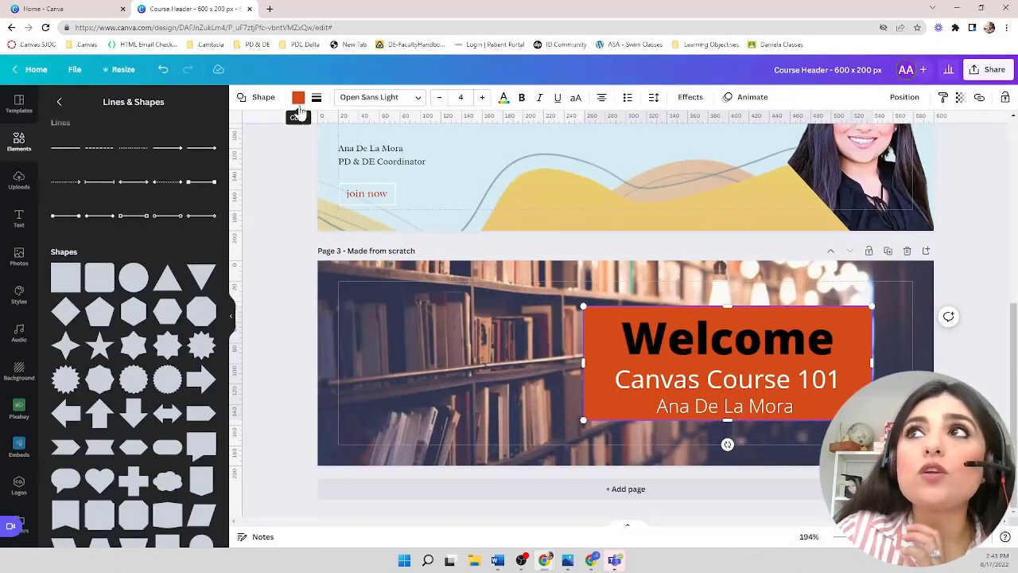
- Try several photo colours for the rectangle's fill and settle on the tan shade
left_click(298, 99)
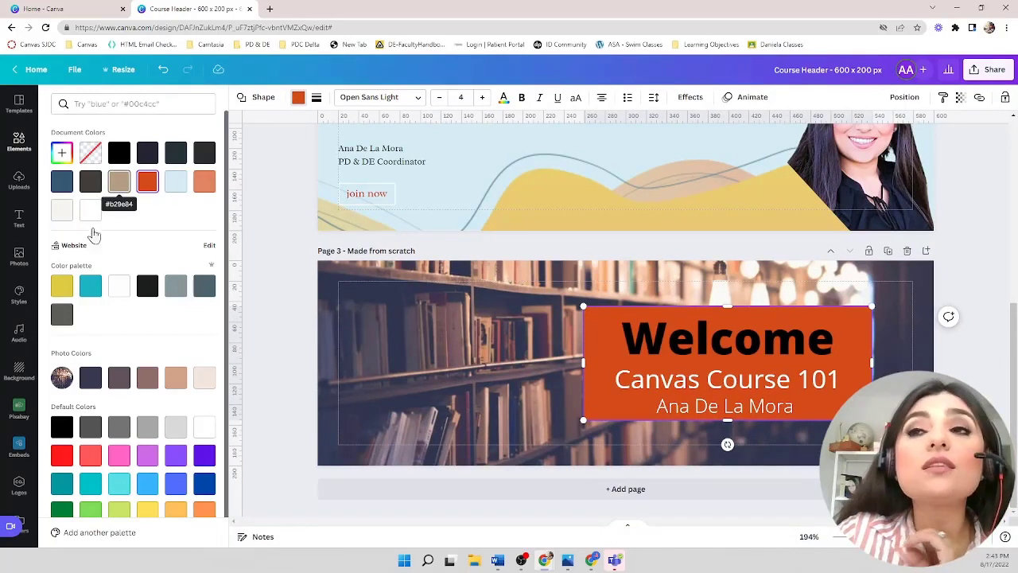
left_click(90, 378)
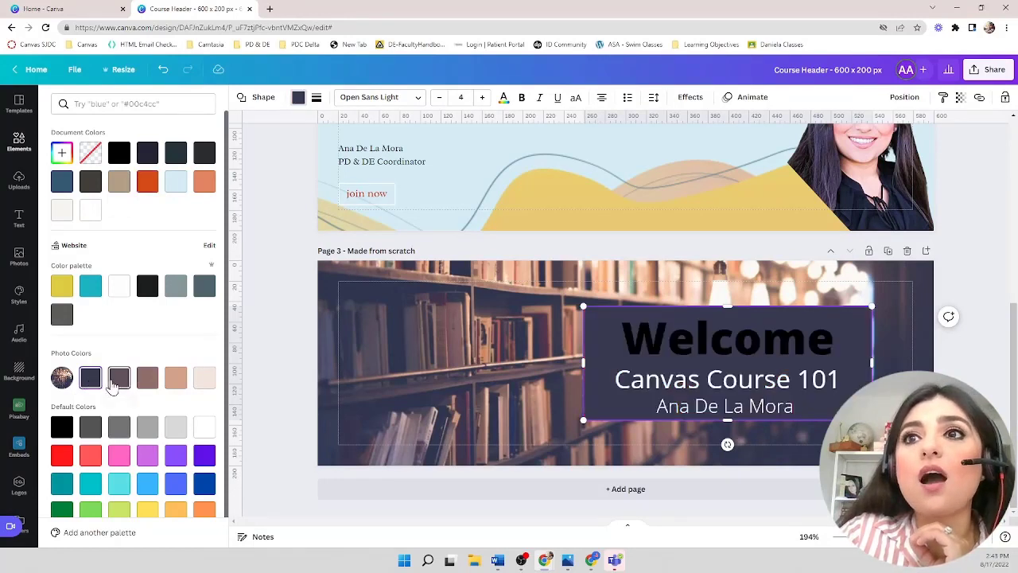
left_click(119, 378)
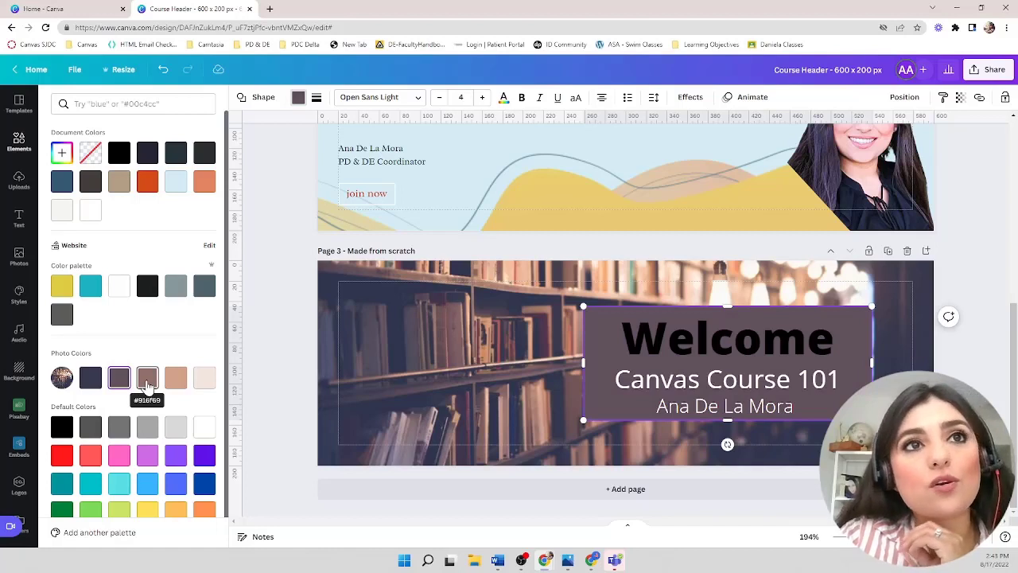
left_click(148, 379)
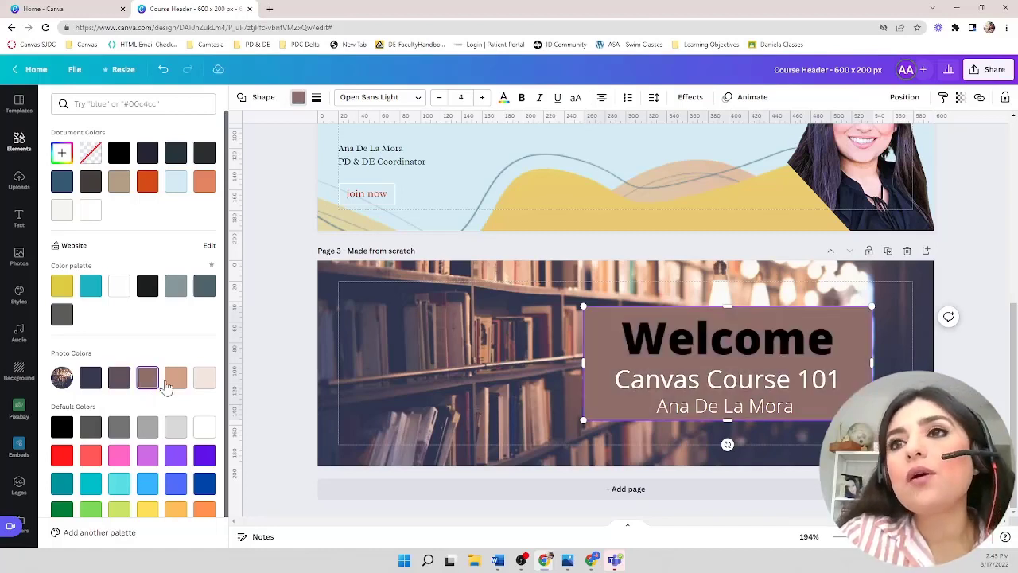
left_click(170, 381)
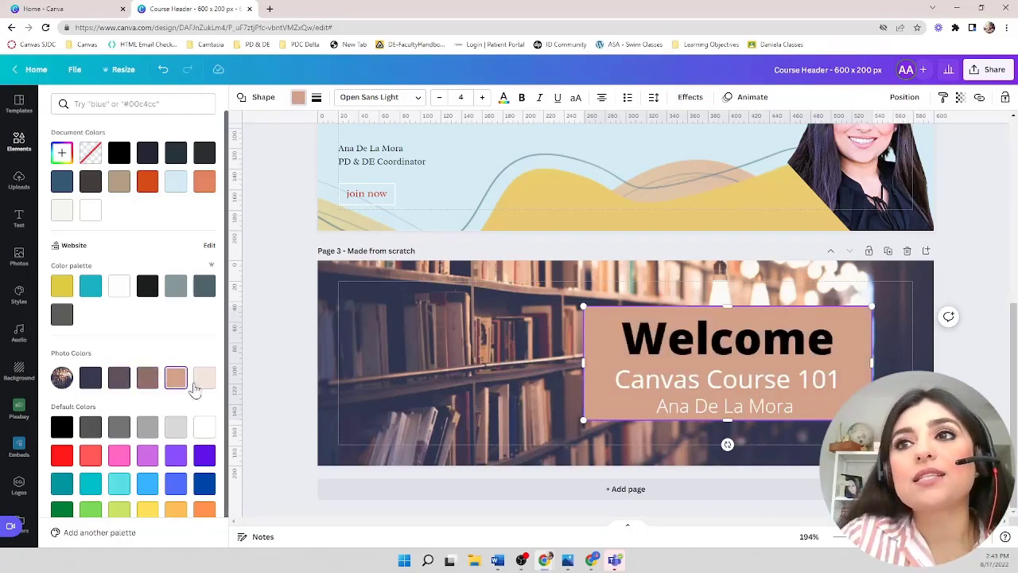
left_click(200, 383)
left_click(175, 383)
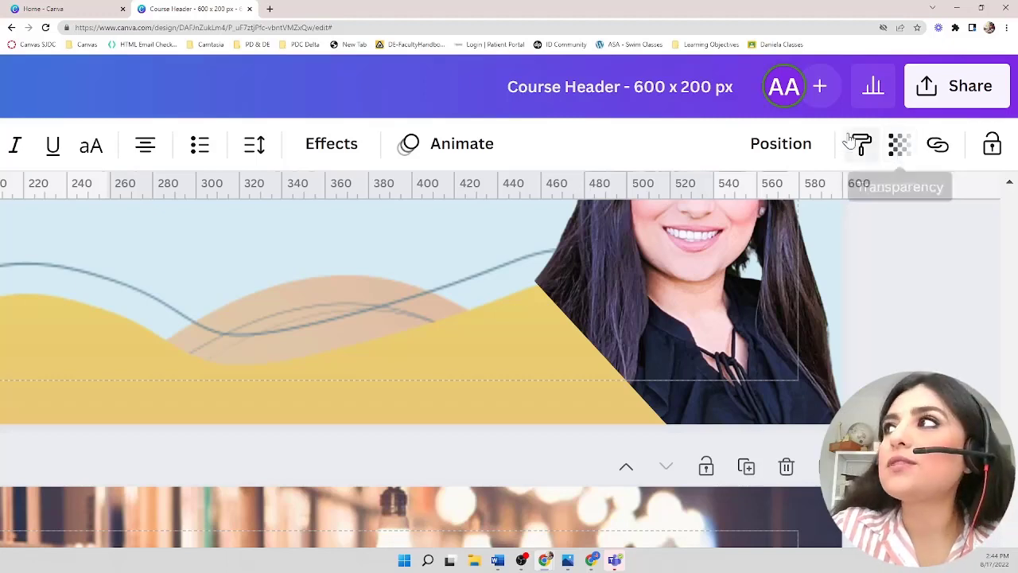
- Set the backing rectangle's transparency to 61 and deselect it
scroll(854, 143, "down", 5)
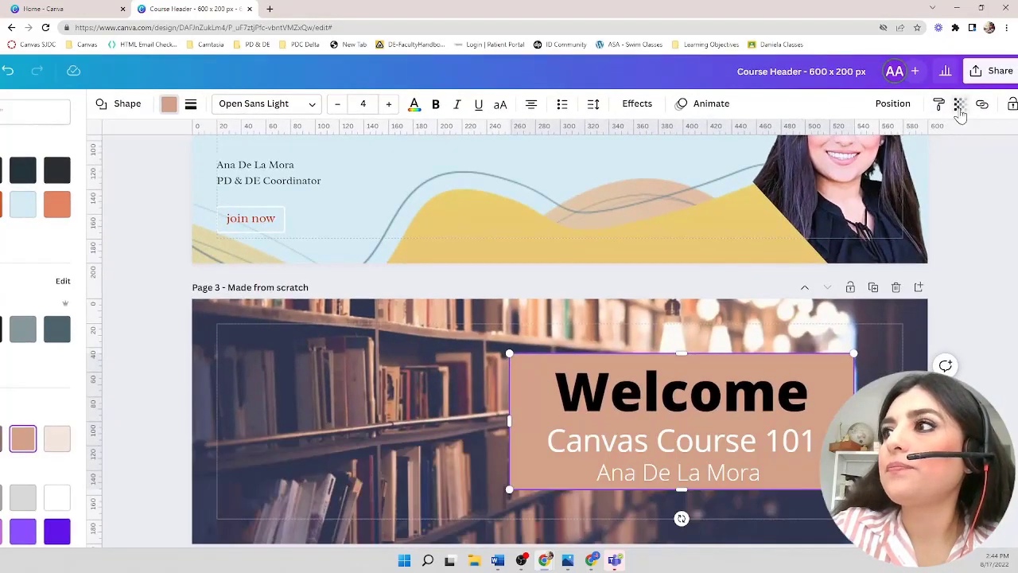
left_click(959, 104)
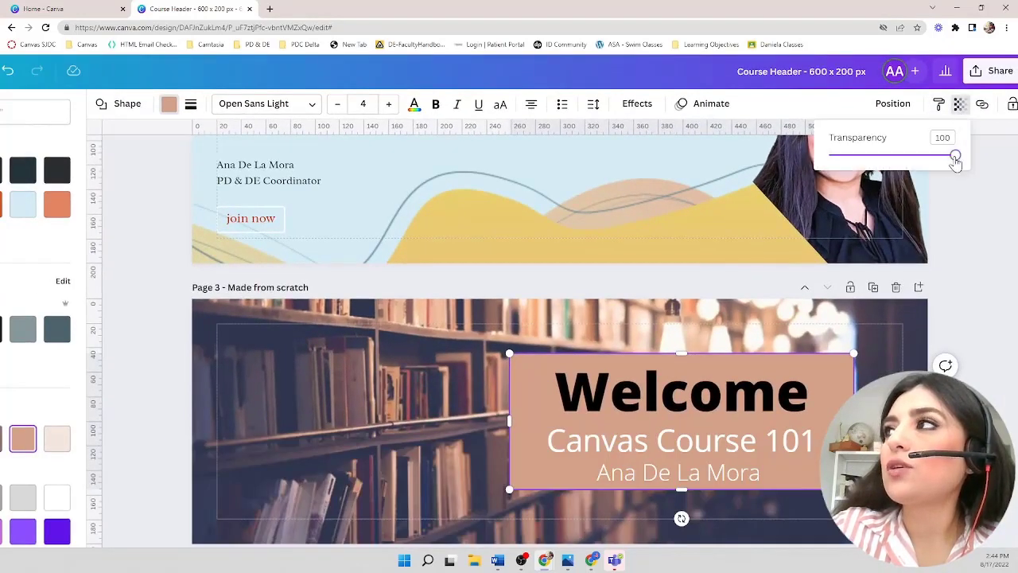
left_click_drag(955, 157, 905, 163)
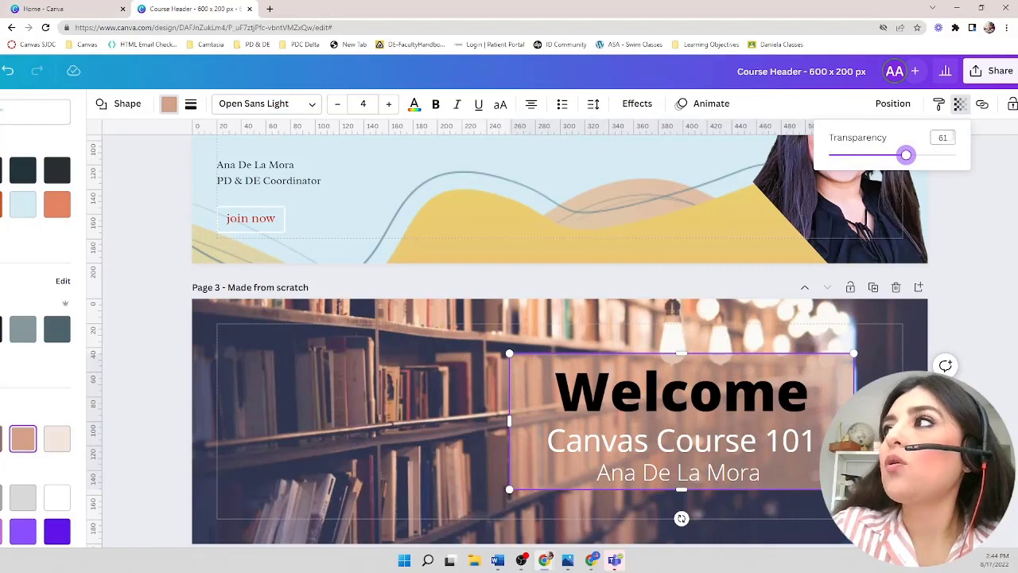
left_click(944, 137)
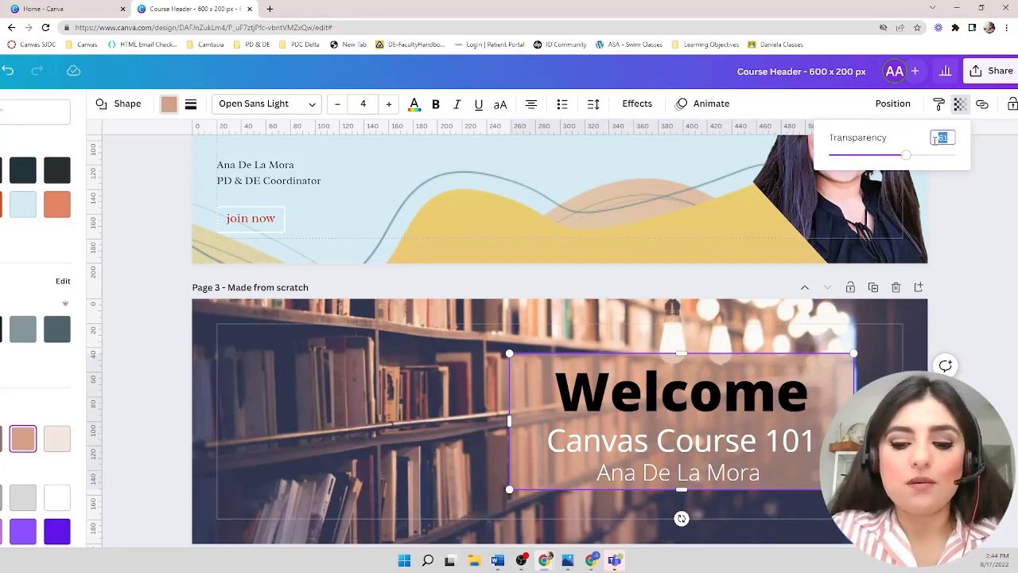
left_click(972, 309)
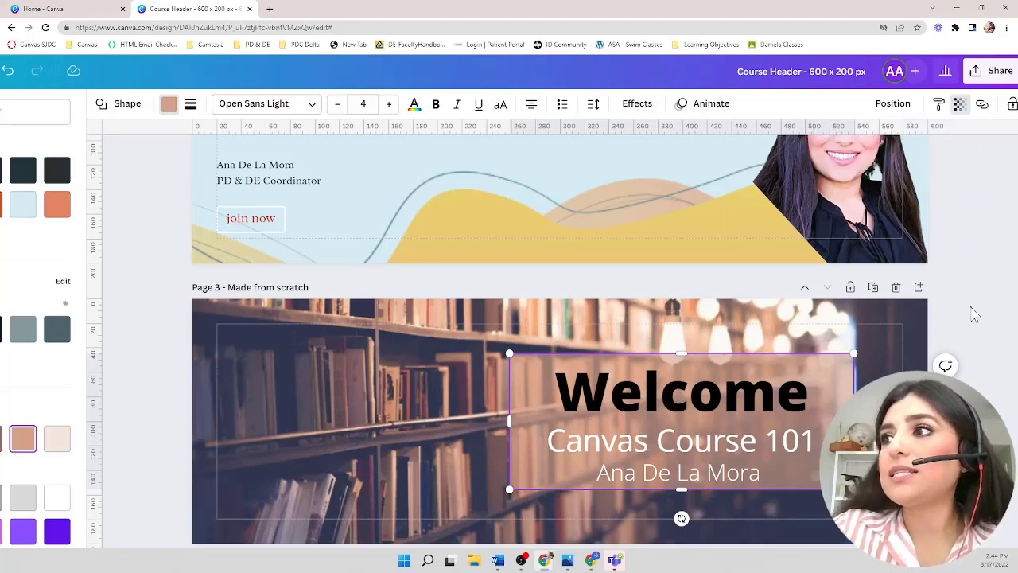
left_click(972, 310)
- Add a circle shape to the third page, enlarge it to nearly the page's height and place it over the photo's left side
scroll(974, 314, "down", 3)
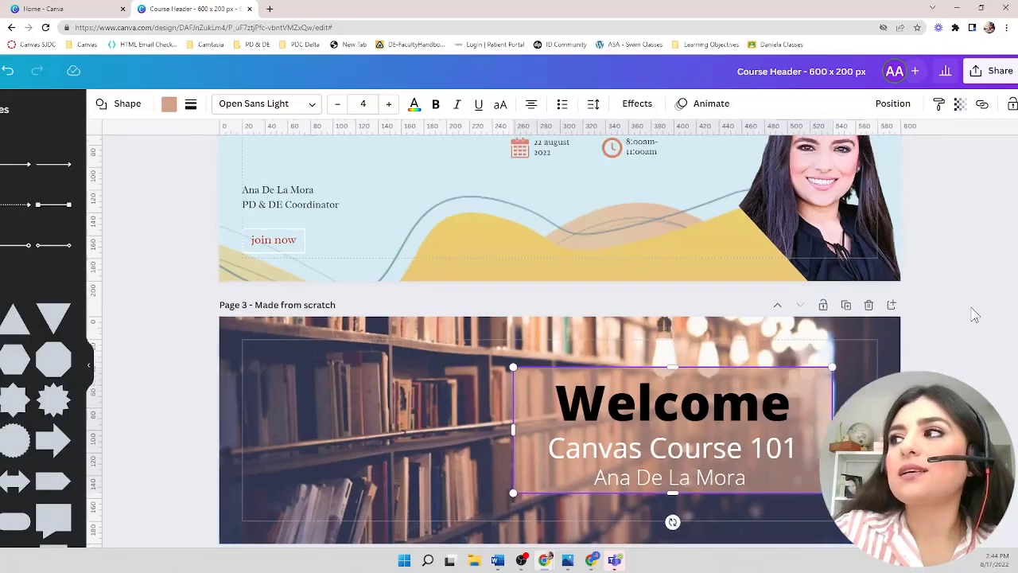
scroll(975, 315, "down", 2)
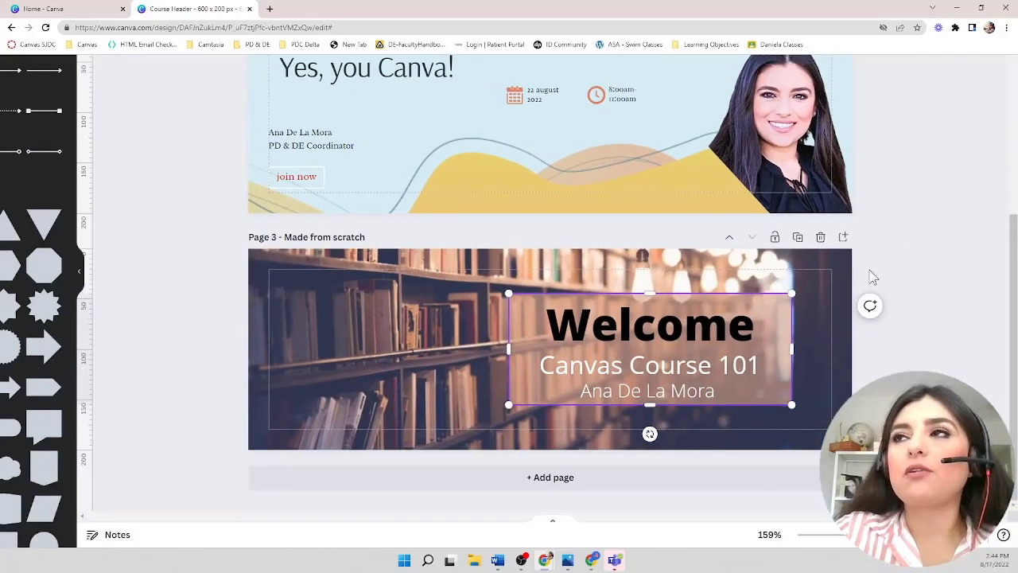
scroll(28, 360, "down", 3)
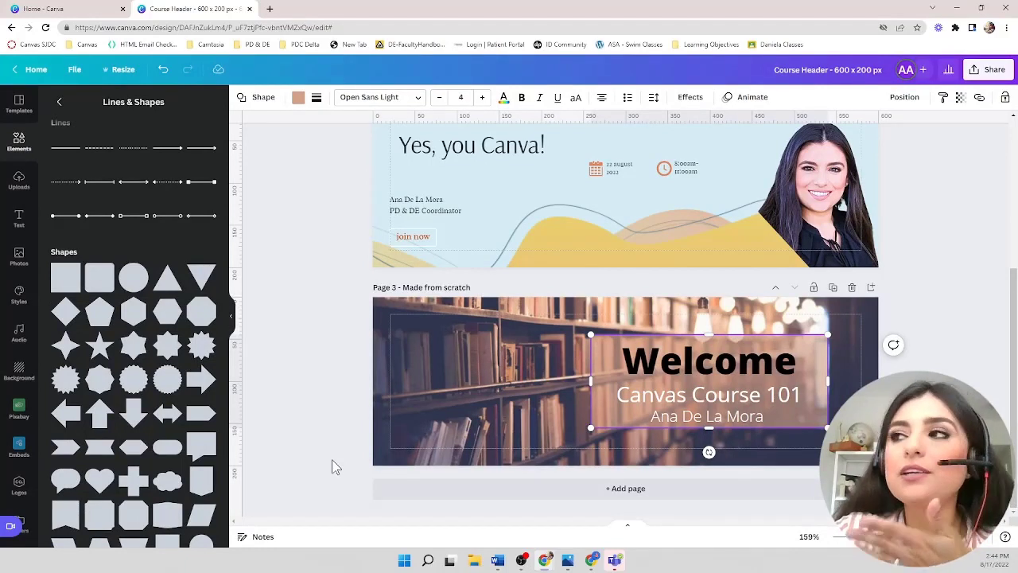
left_click(474, 376)
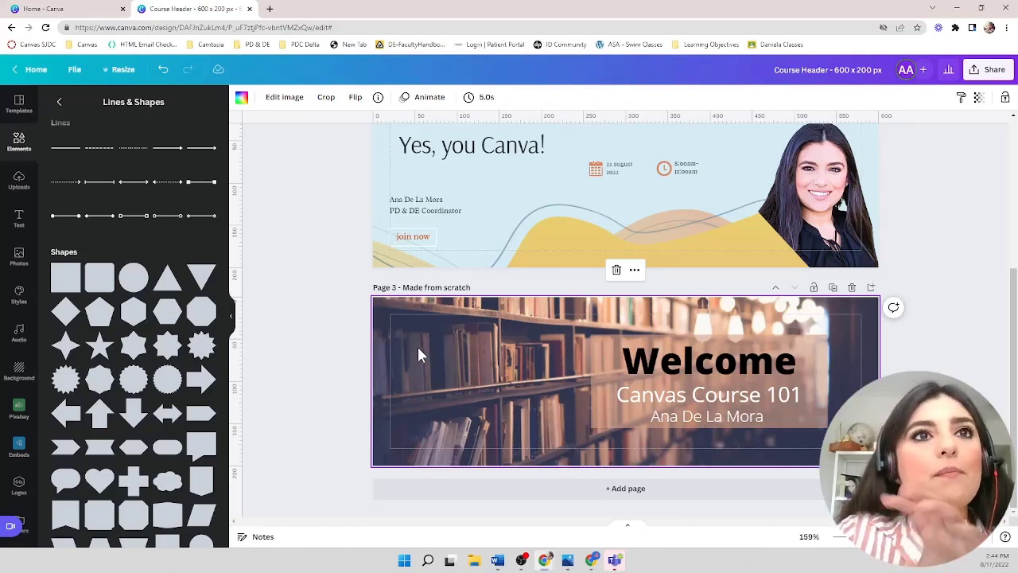
left_click(129, 282)
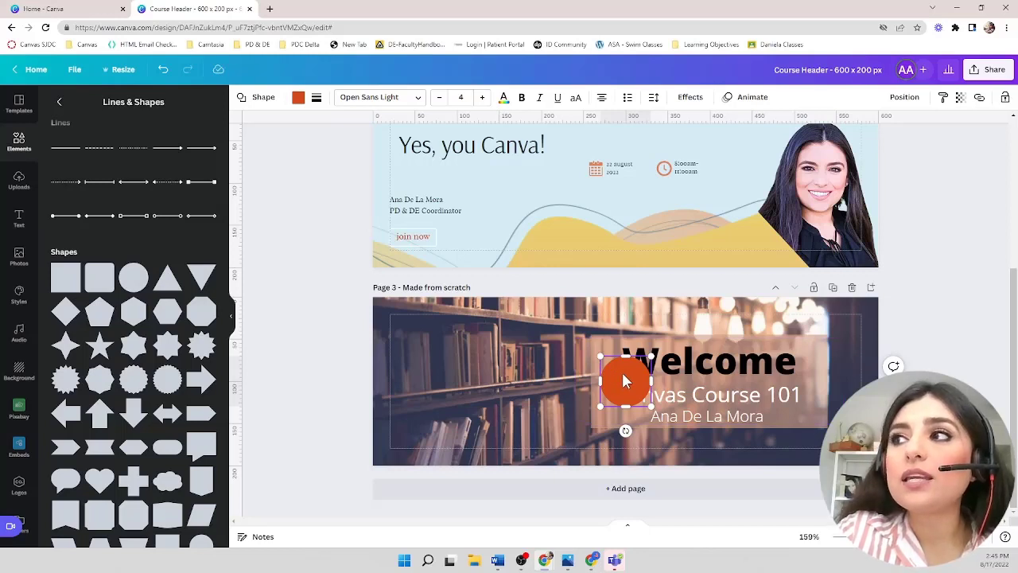
left_click_drag(624, 381, 448, 364)
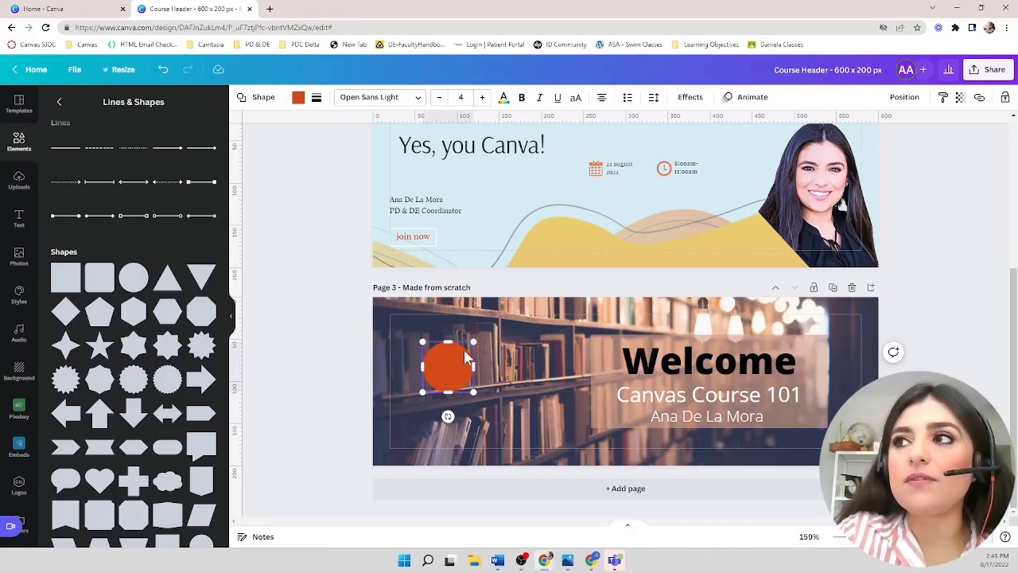
left_click_drag(474, 342, 525, 290)
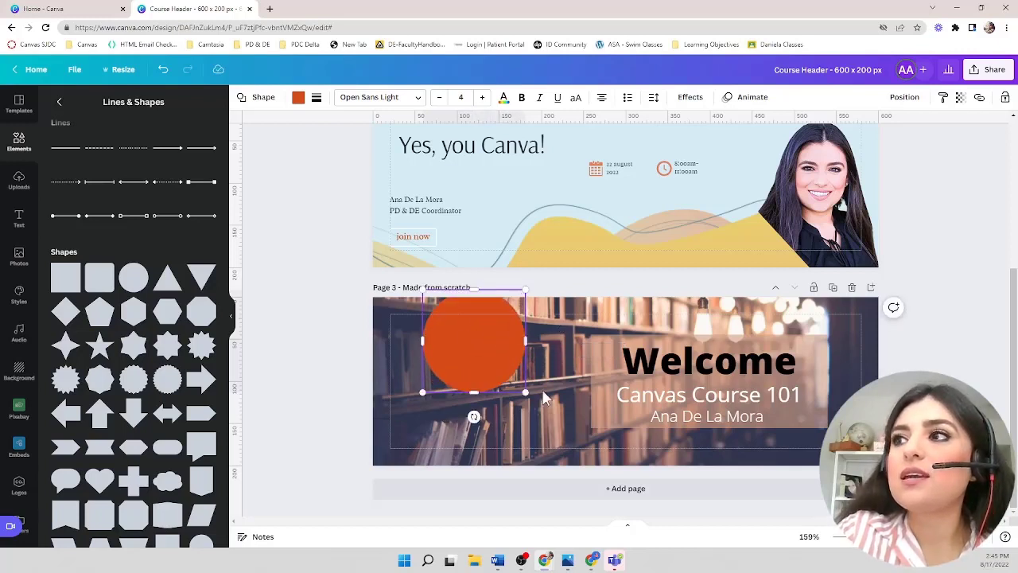
left_click_drag(525, 392, 579, 455)
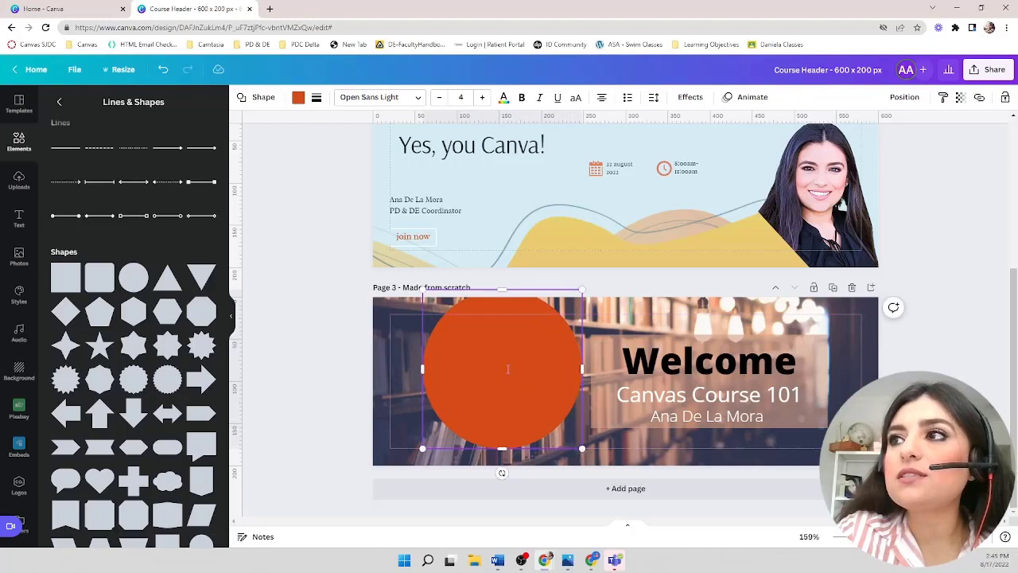
left_click_drag(507, 358, 465, 373)
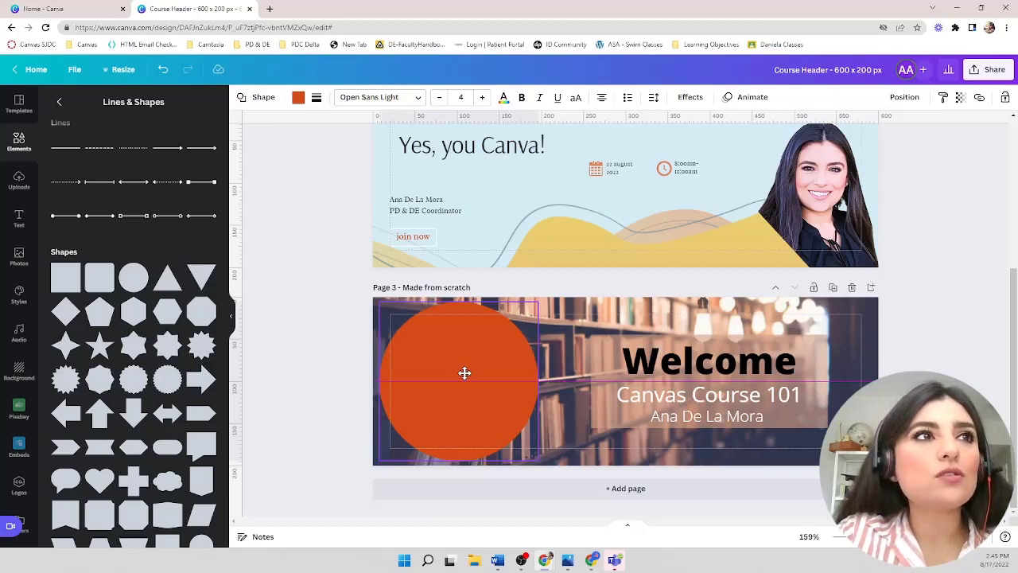
left_click_drag(464, 373, 465, 373)
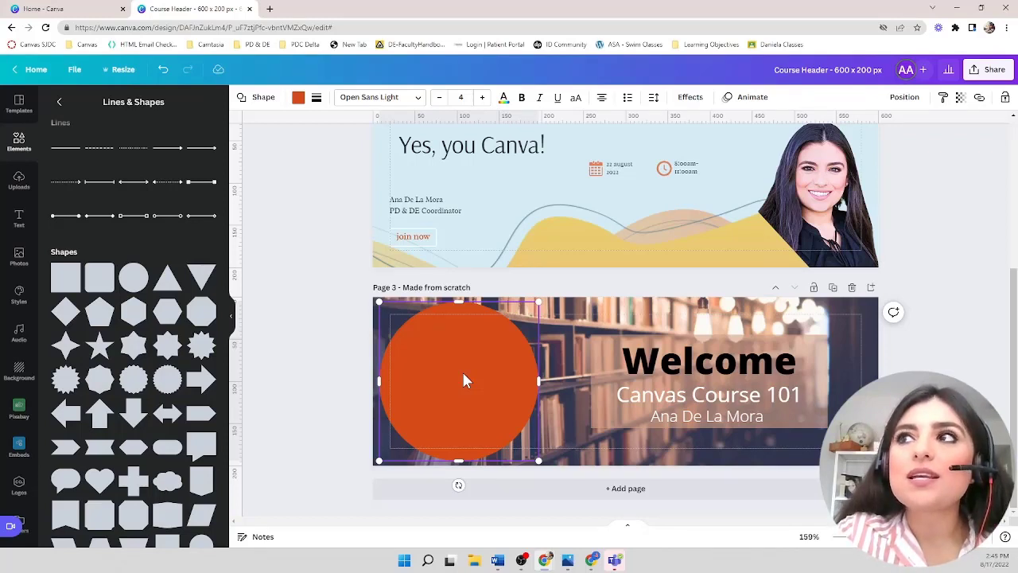
- Try several photo colours for the circle's fill and settle on the muted brown shade
left_click(298, 98)
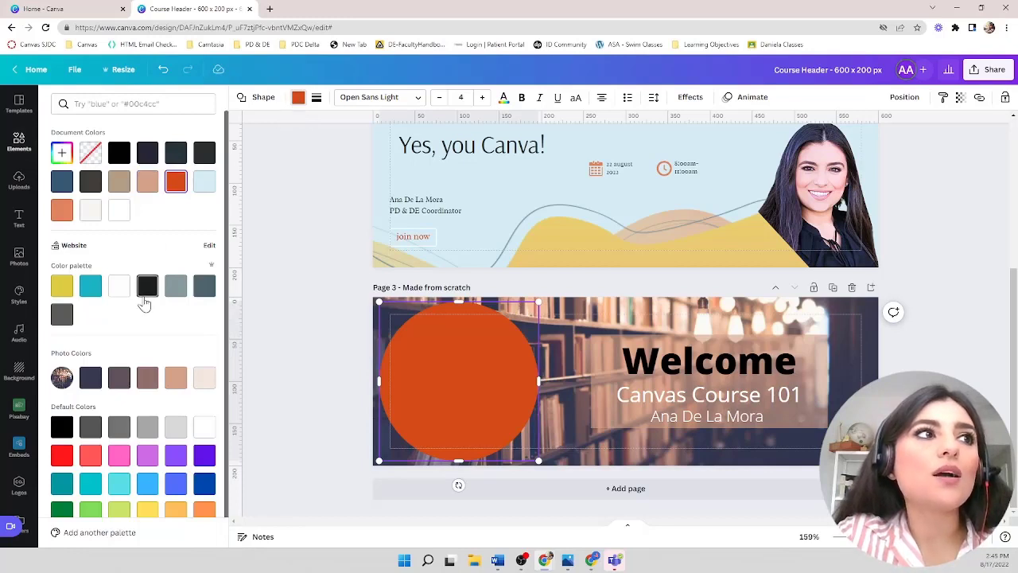
left_click(119, 378)
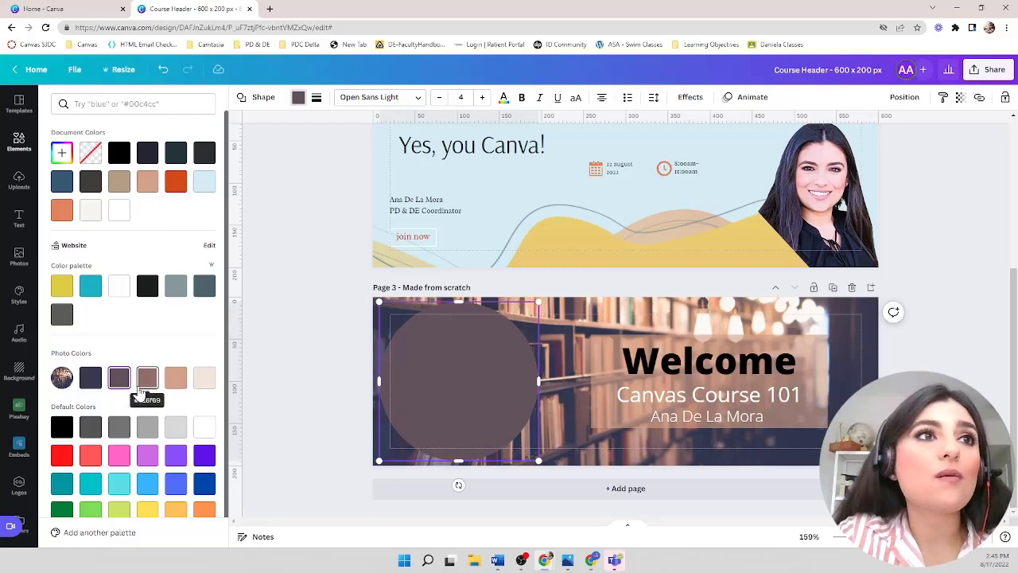
left_click(146, 383)
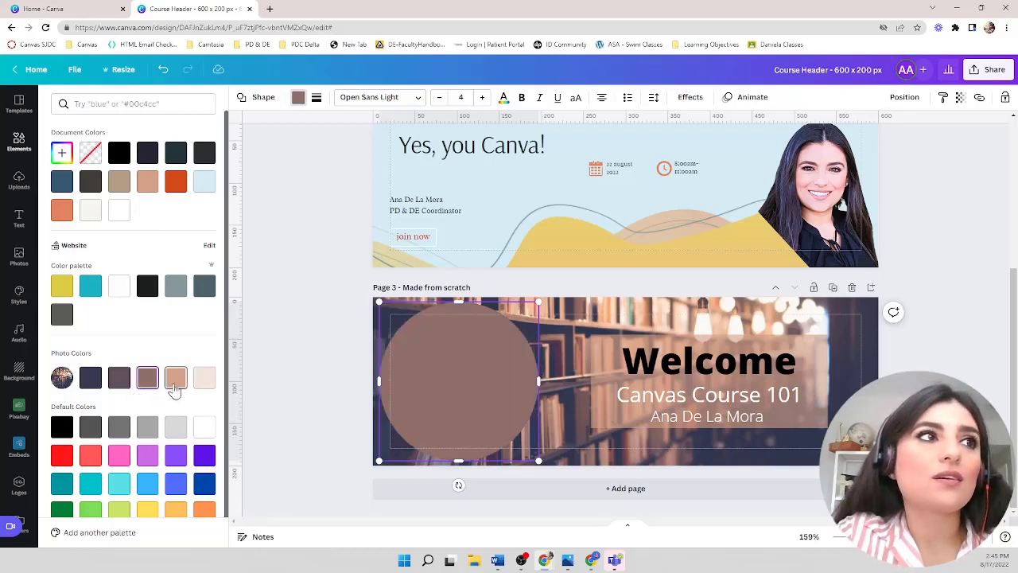
left_click(175, 385)
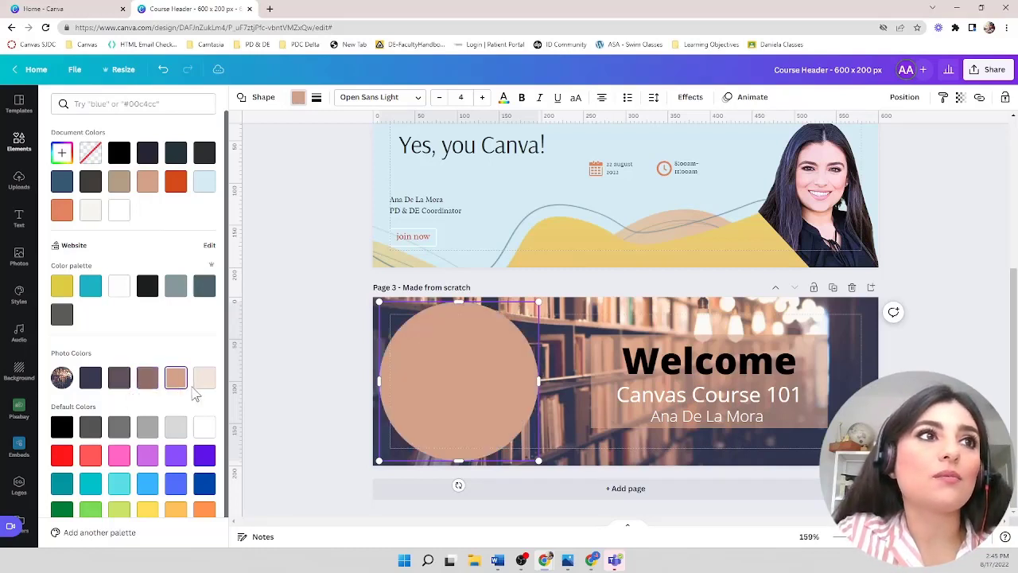
left_click(152, 387)
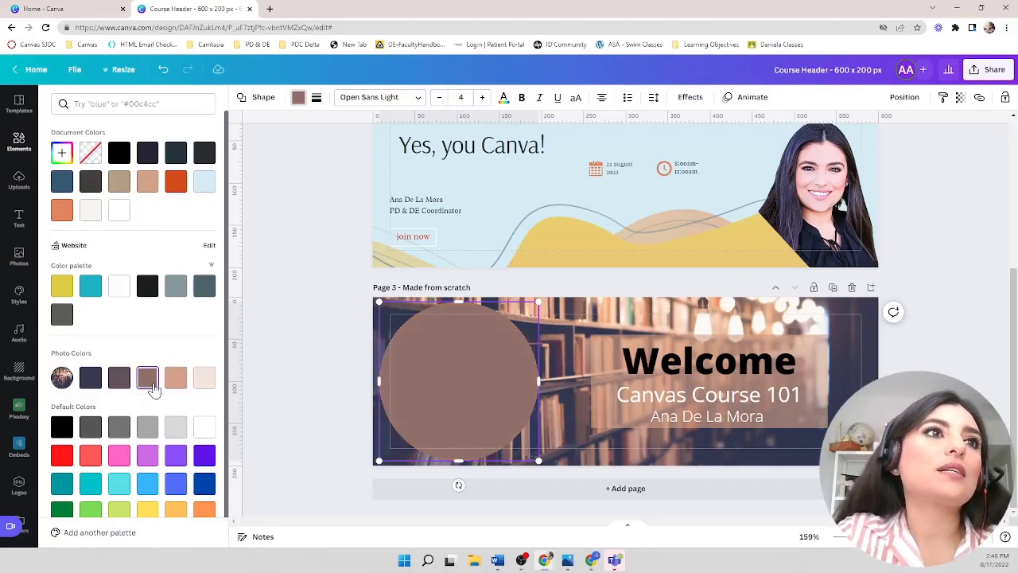
left_click(310, 347)
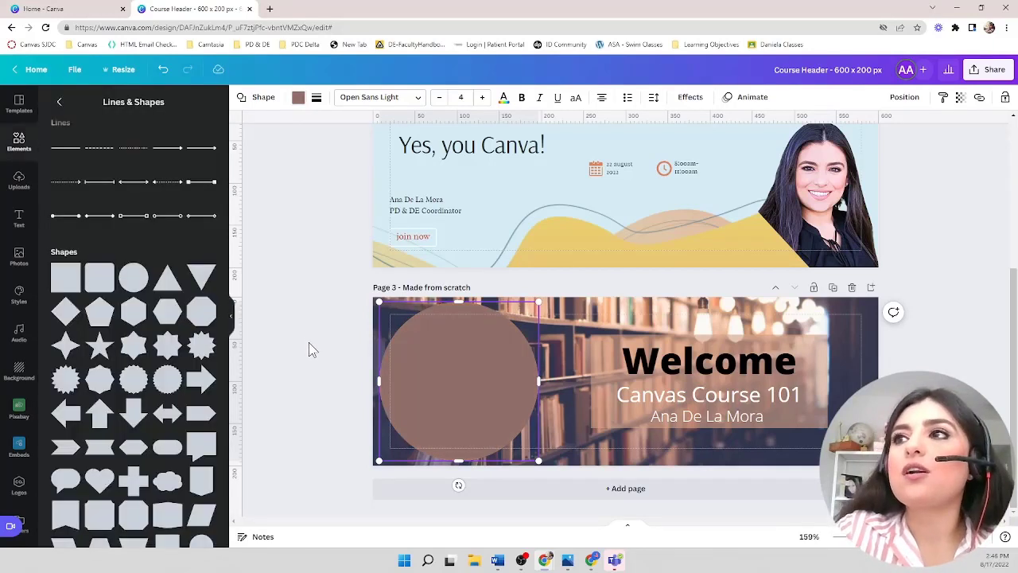
left_click(310, 348)
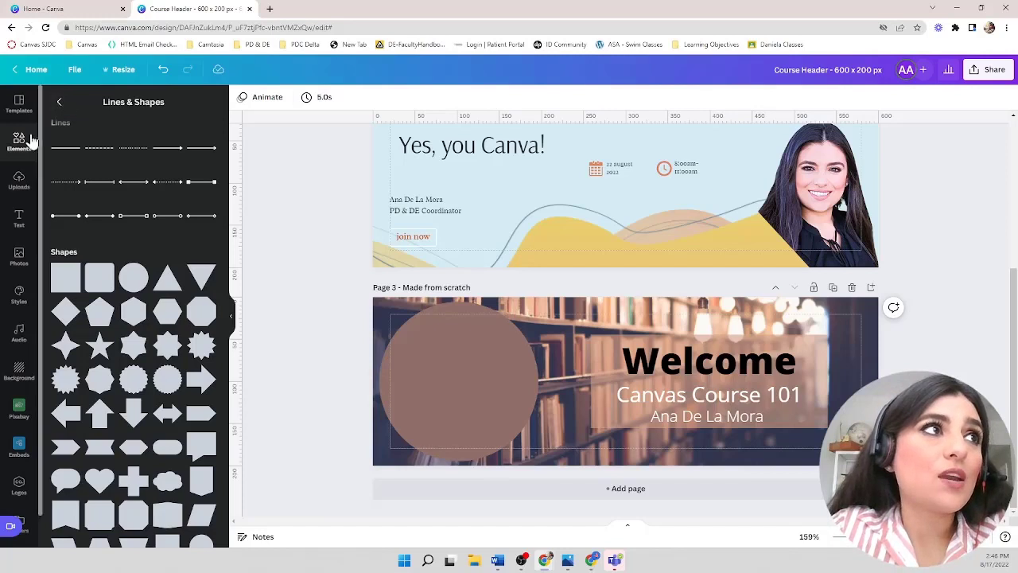
- Delete the stray Love sticker from the third page and open the Frames collection in the Elements library
left_click(60, 104)
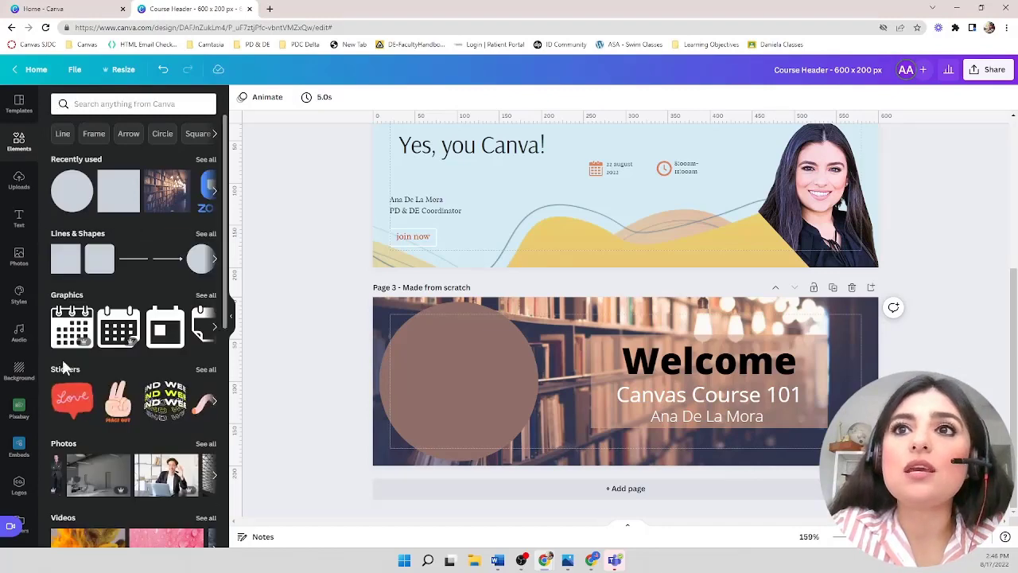
scroll(89, 407, "down", 5)
scroll(87, 398, "down", 5)
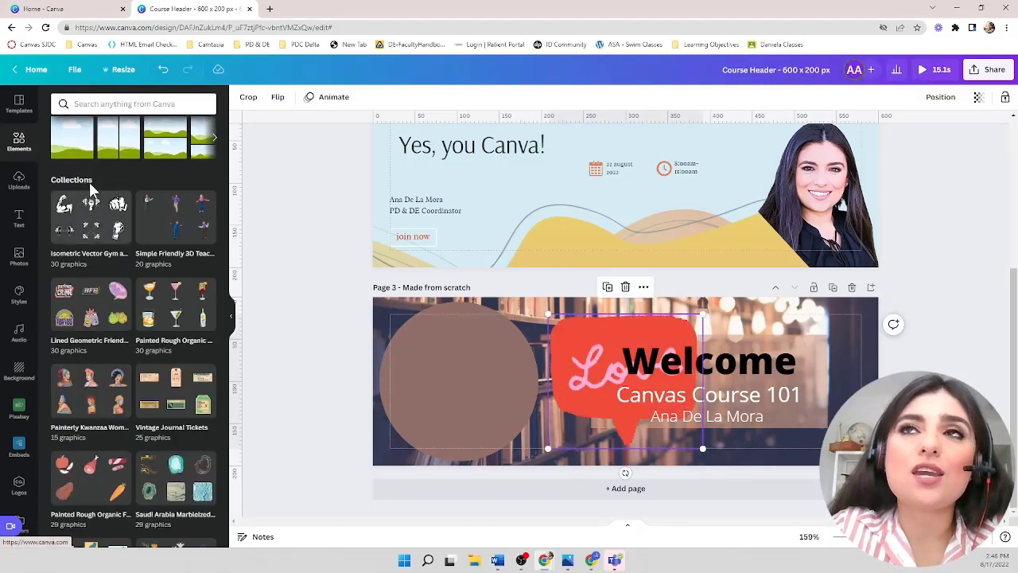
scroll(89, 183, "up", 3)
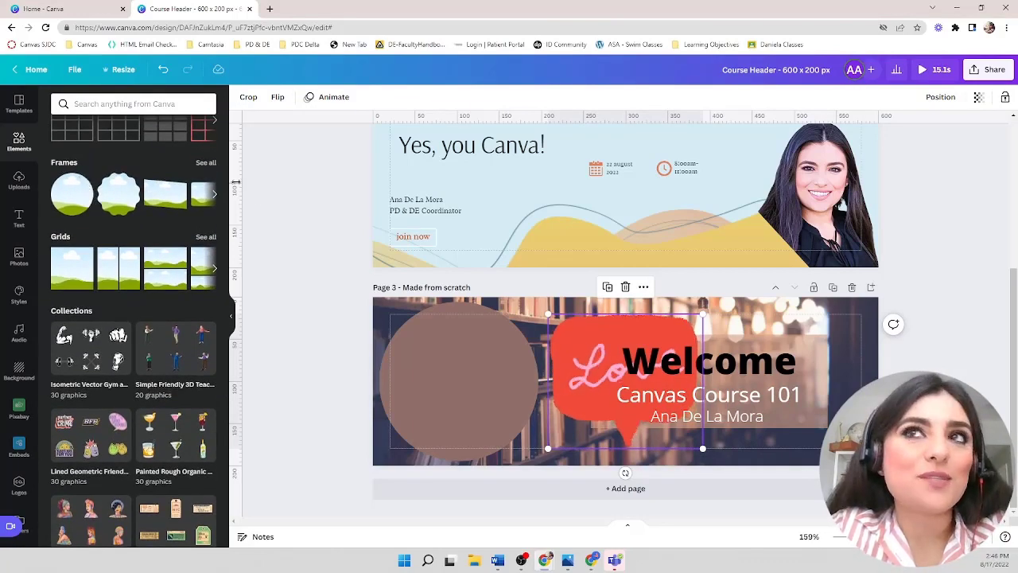
left_click(205, 163)
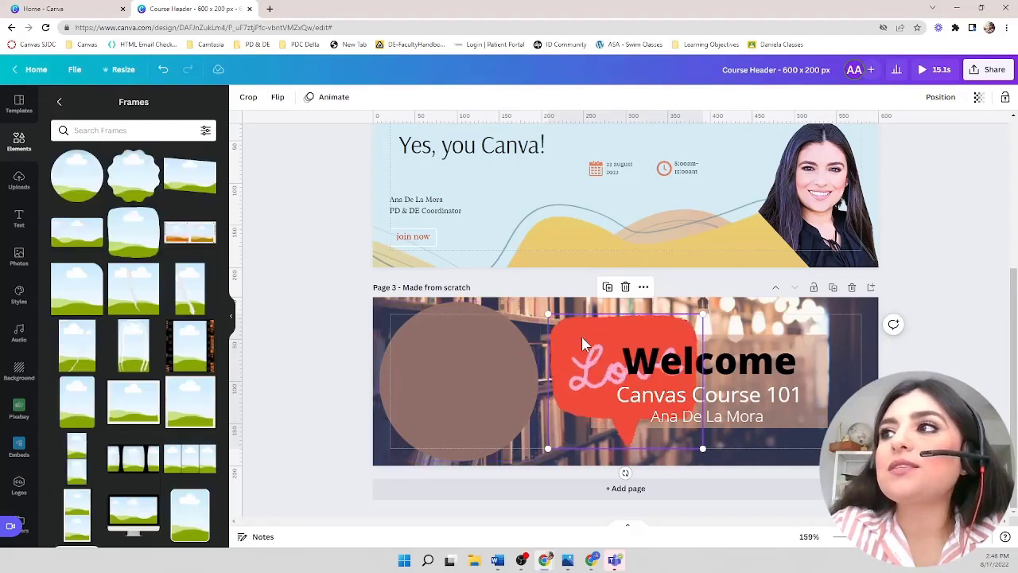
key("Delete")
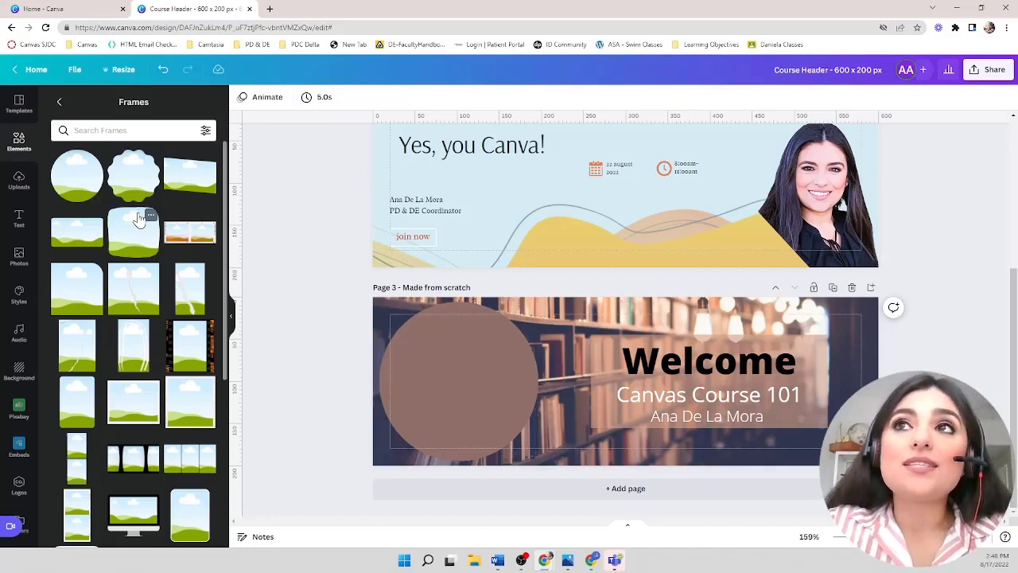
- Browse the available frame shapes in the Frames collection
scroll(138, 219, "down", 5)
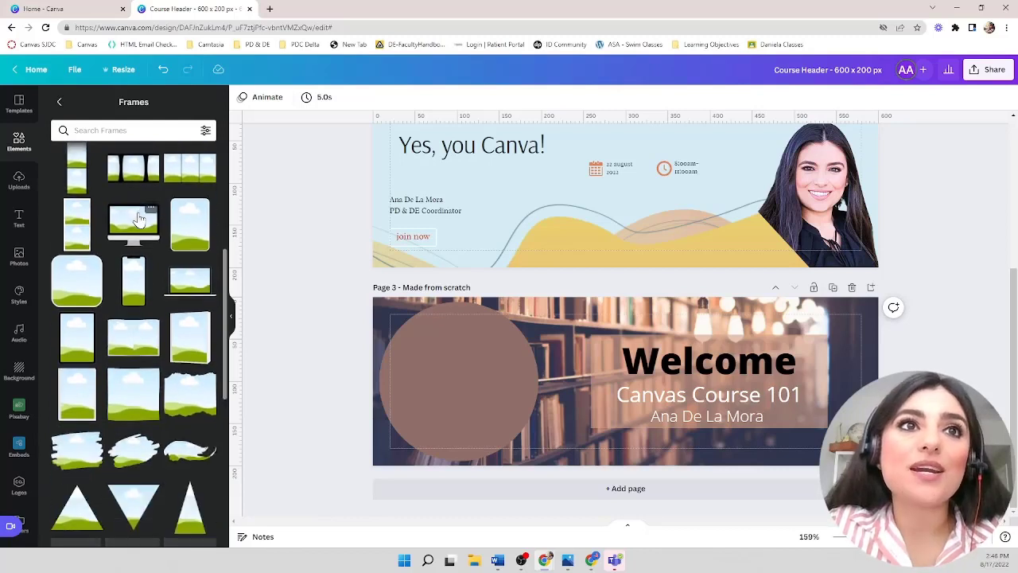
scroll(138, 219, "down", 2)
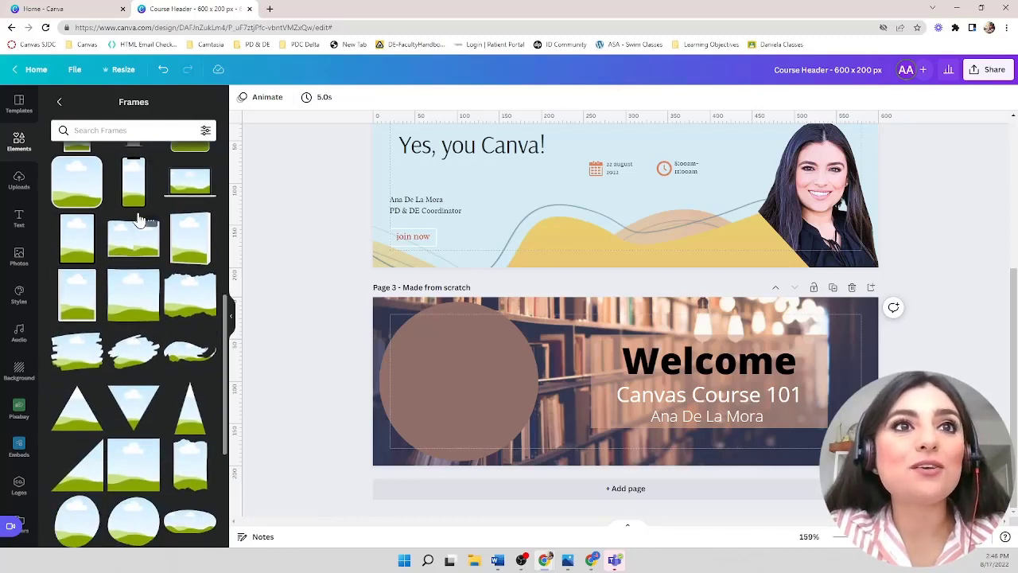
scroll(138, 218, "down", 2)
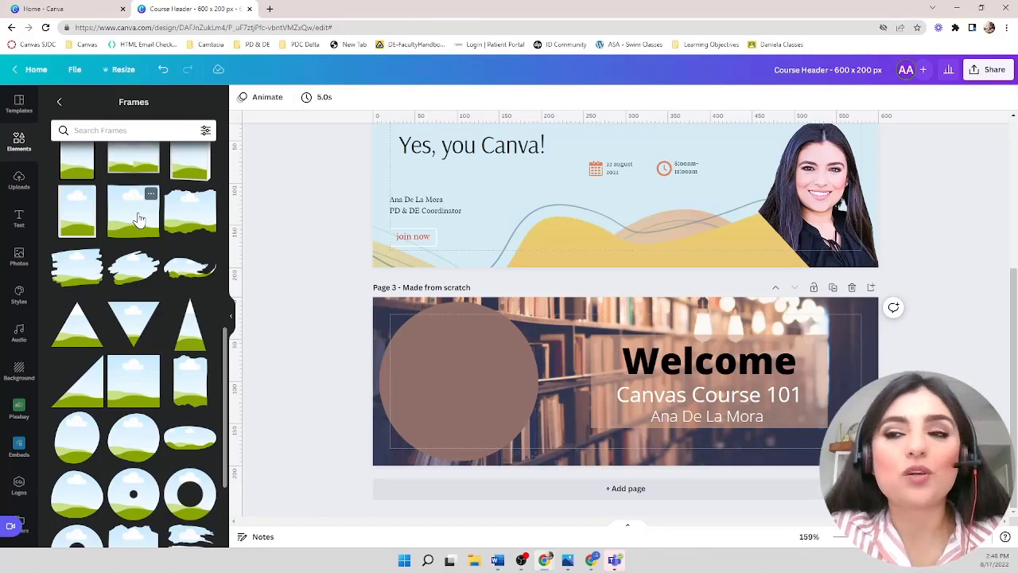
scroll(138, 219, "down", 5)
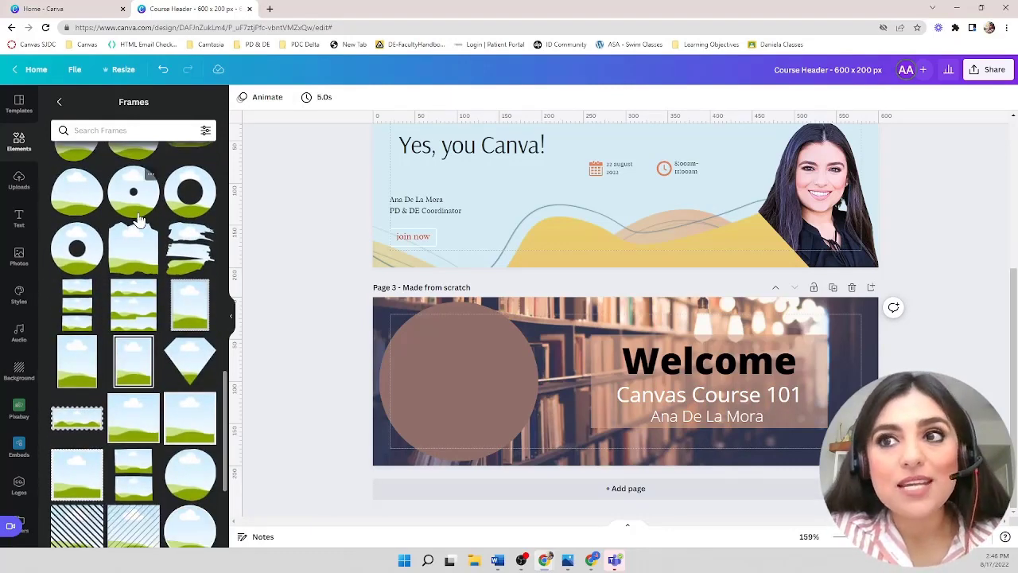
scroll(139, 219, "down", 3)
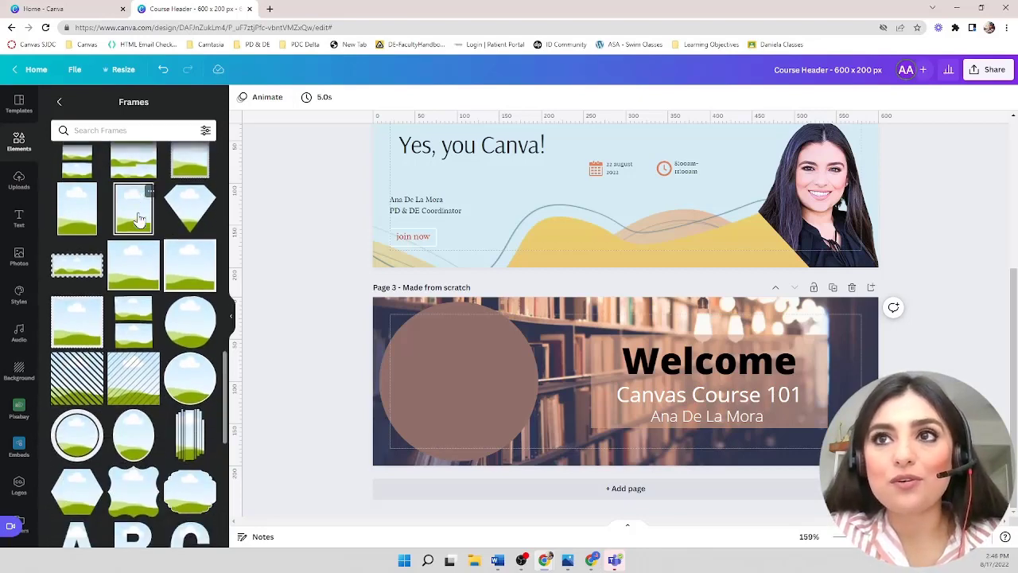
scroll(138, 219, "down", 4)
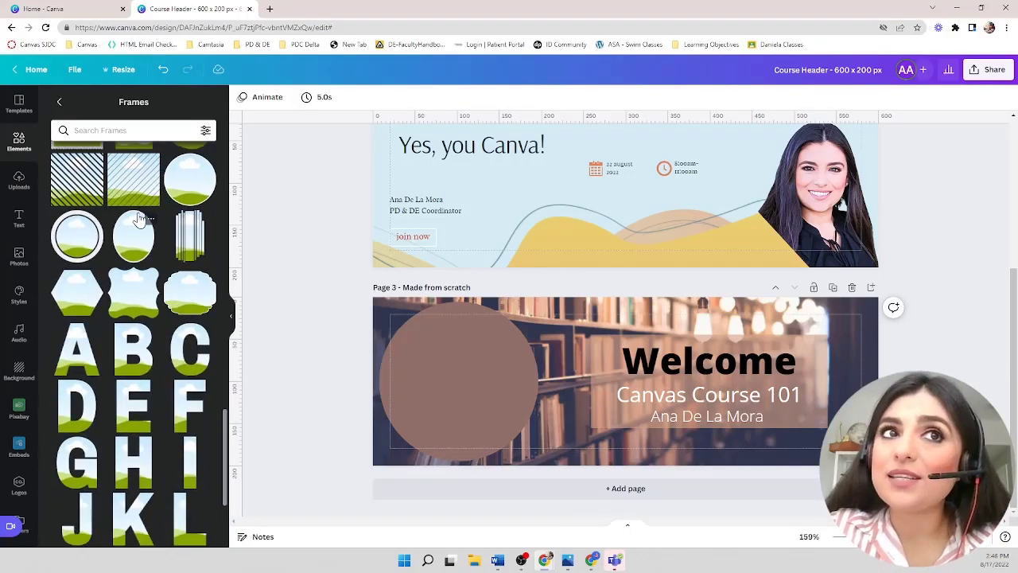
scroll(138, 219, "down", 2)
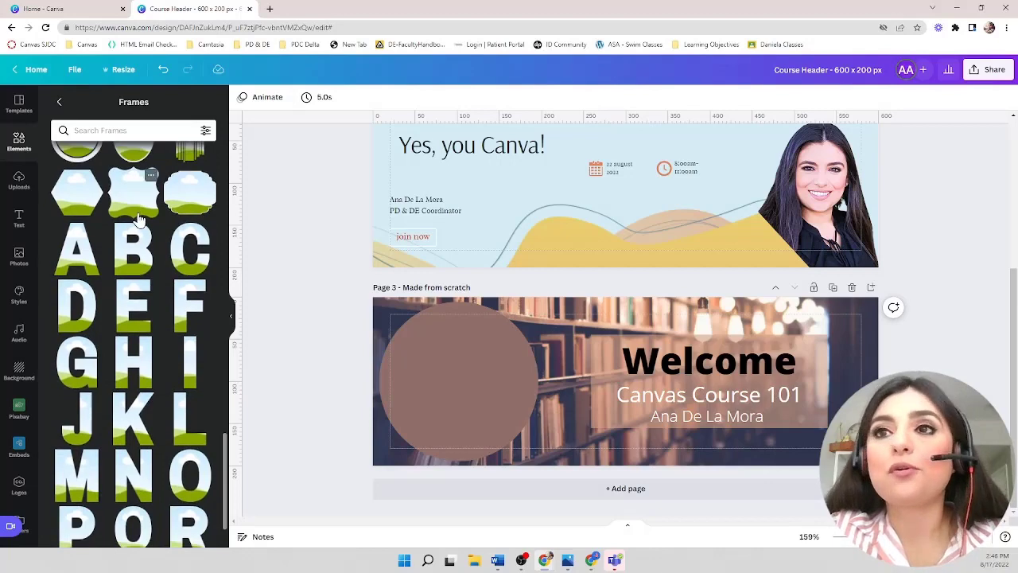
scroll(139, 218, "up", 20)
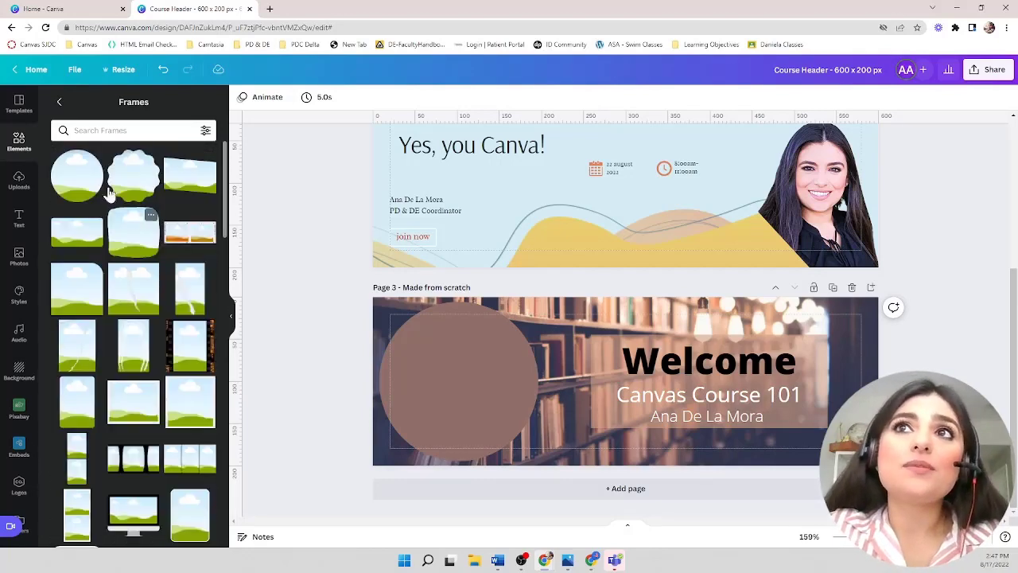
- Add a circle frame to the third page and resize it to cover the brown circle on the left
left_click(67, 176)
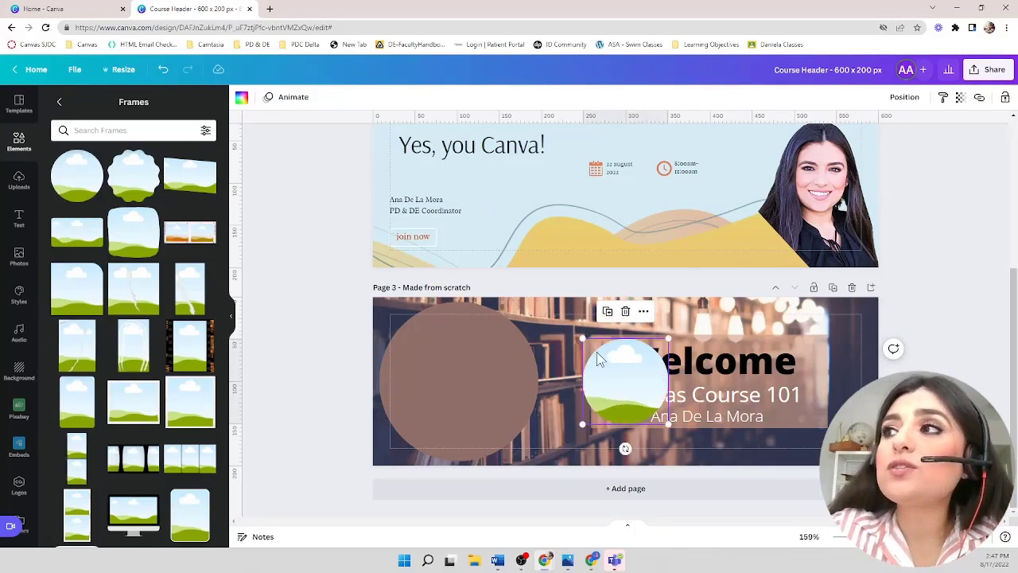
left_click_drag(610, 367, 415, 342)
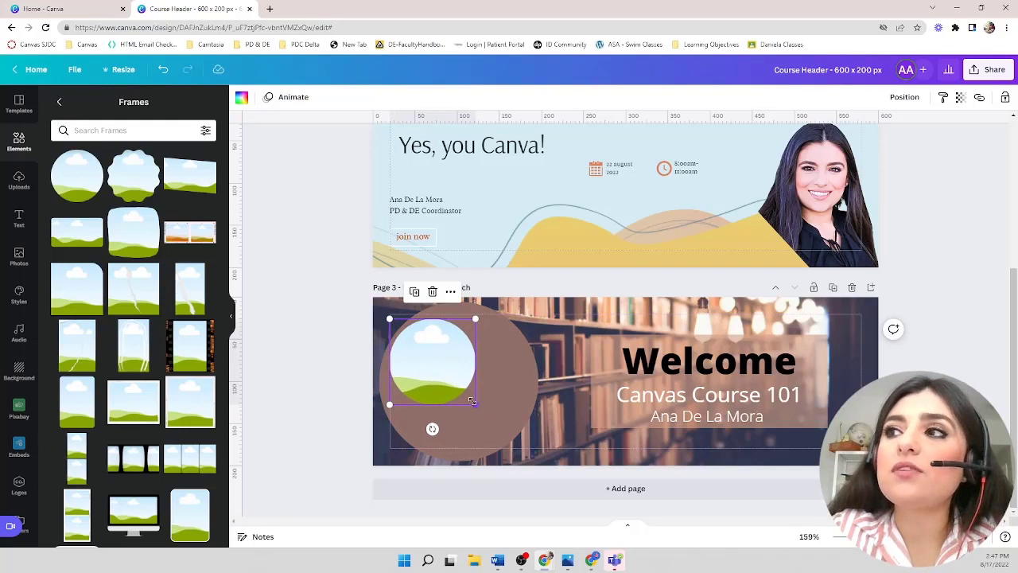
mouse_move(475, 403)
left_mouse_down()
mouse_move(534, 436)
mouse_move(554, 432)
mouse_move(480, 377)
mouse_move(480, 390)
left_mouse_up()
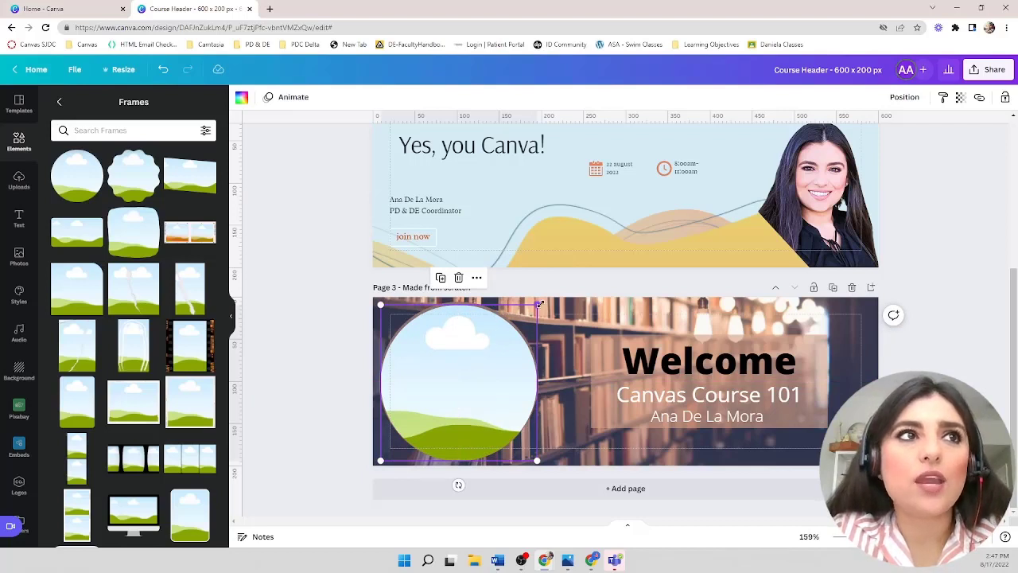
left_click_drag(537, 305, 543, 299)
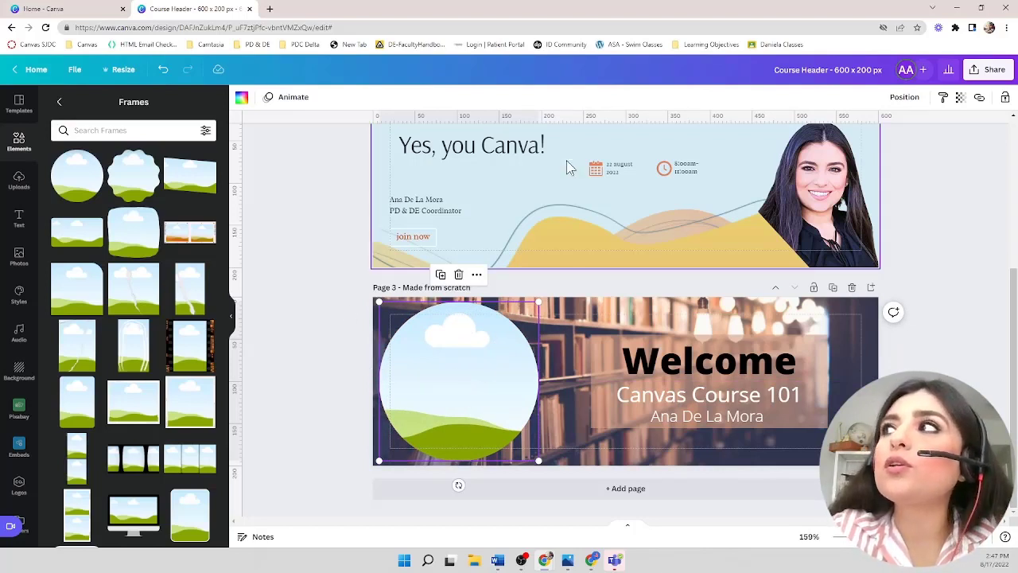
- Fill the circle frame with the uploaded headshot photo and reposition the photo inside the frame
left_click(17, 180)
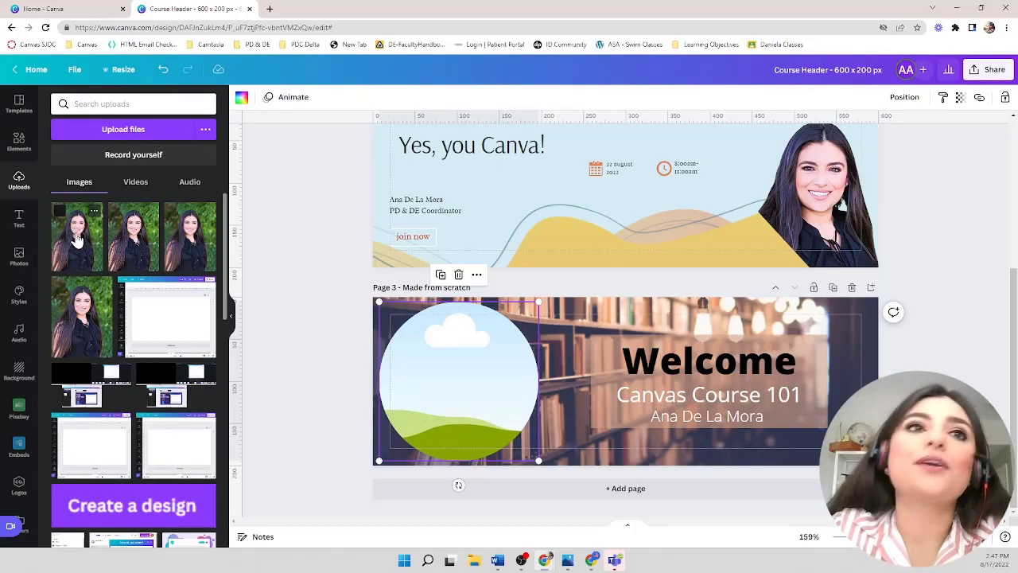
left_click_drag(77, 241, 447, 375)
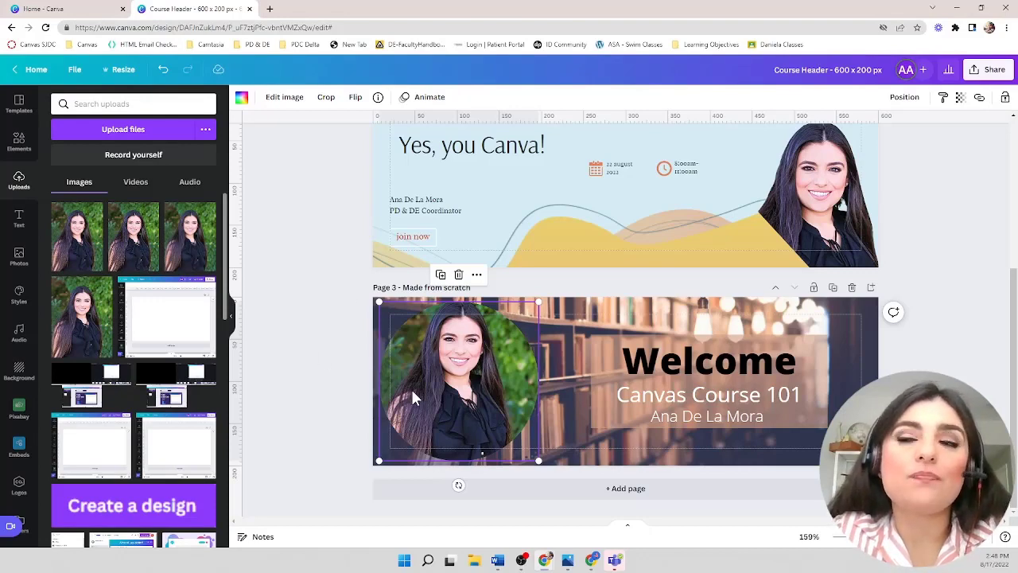
double_click(454, 370)
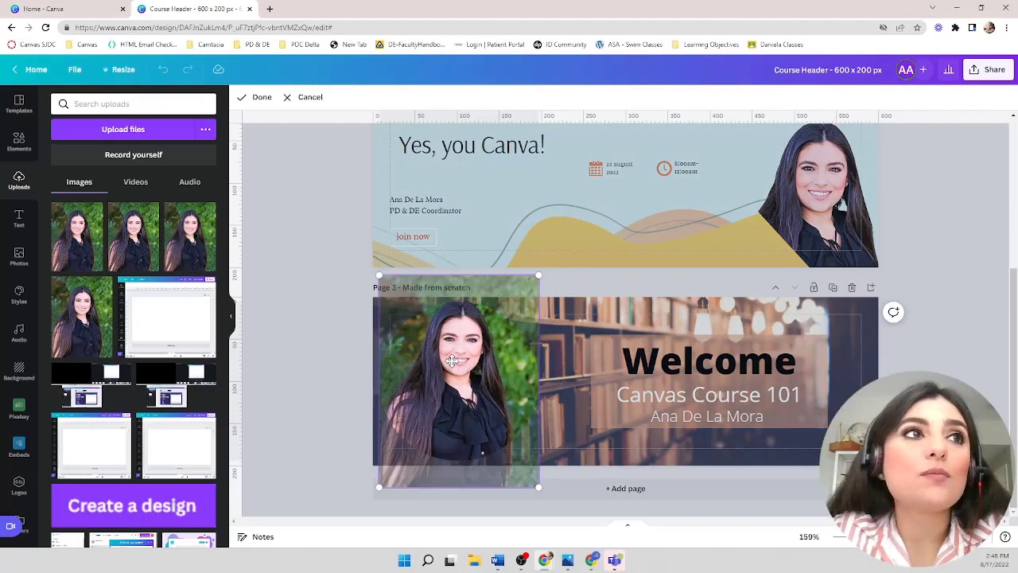
left_click_drag(451, 360, 458, 385)
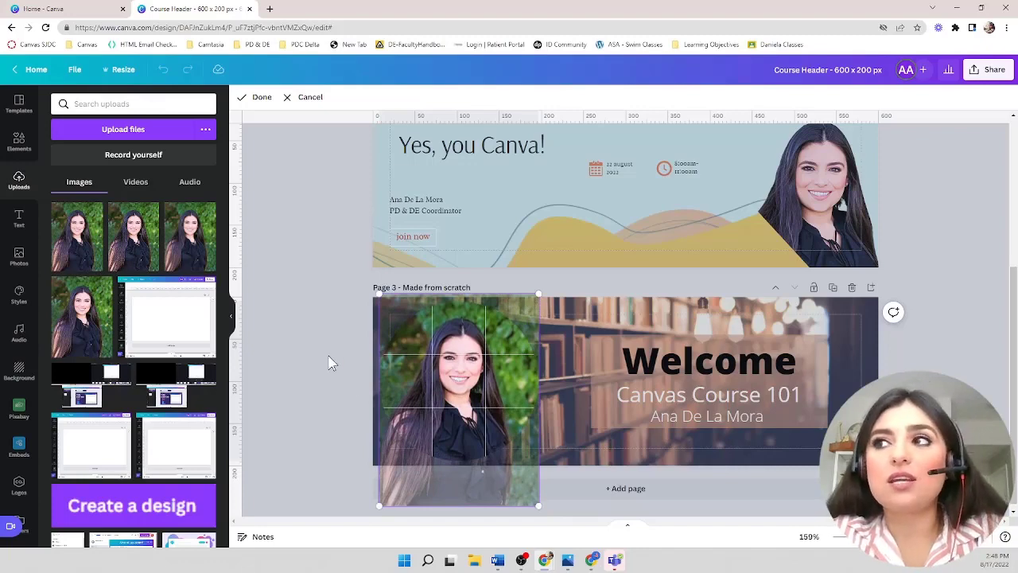
key("Return")
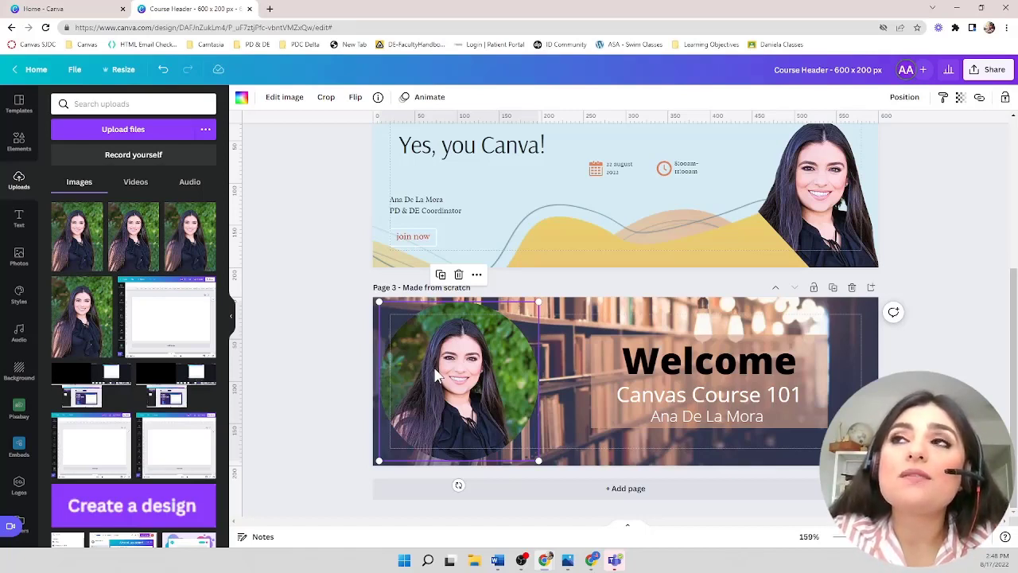
- Remove the background from the framed headshot photo with Background Remover
left_click(280, 98)
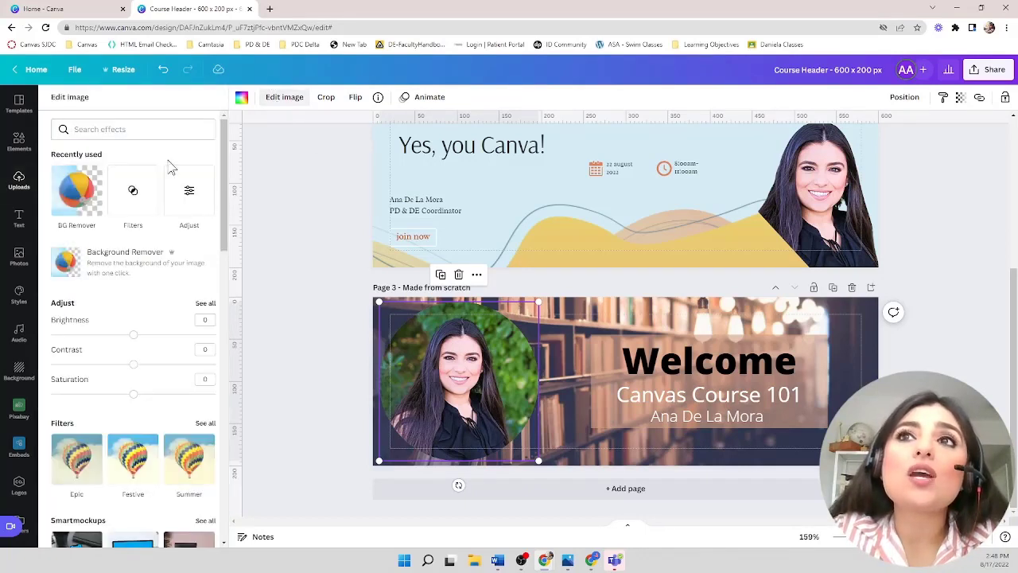
left_click(116, 261)
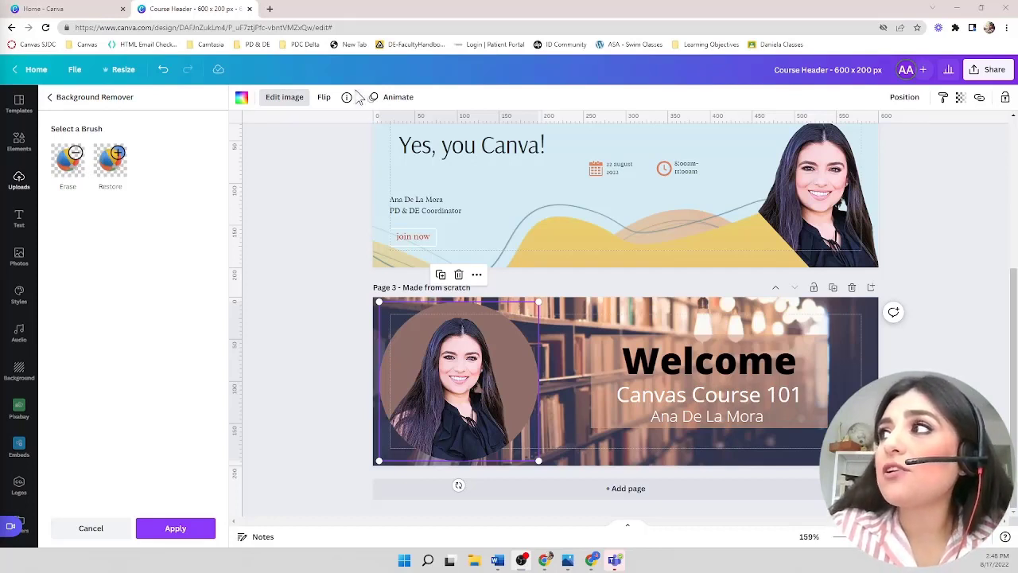
left_click(952, 277)
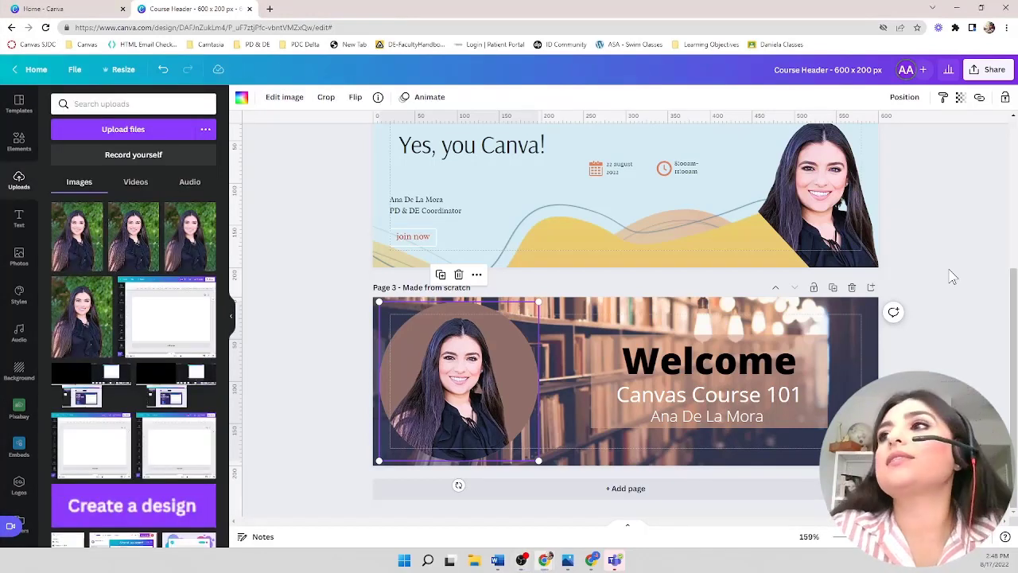
- Download only the third page as a PNG file
left_click(990, 70)
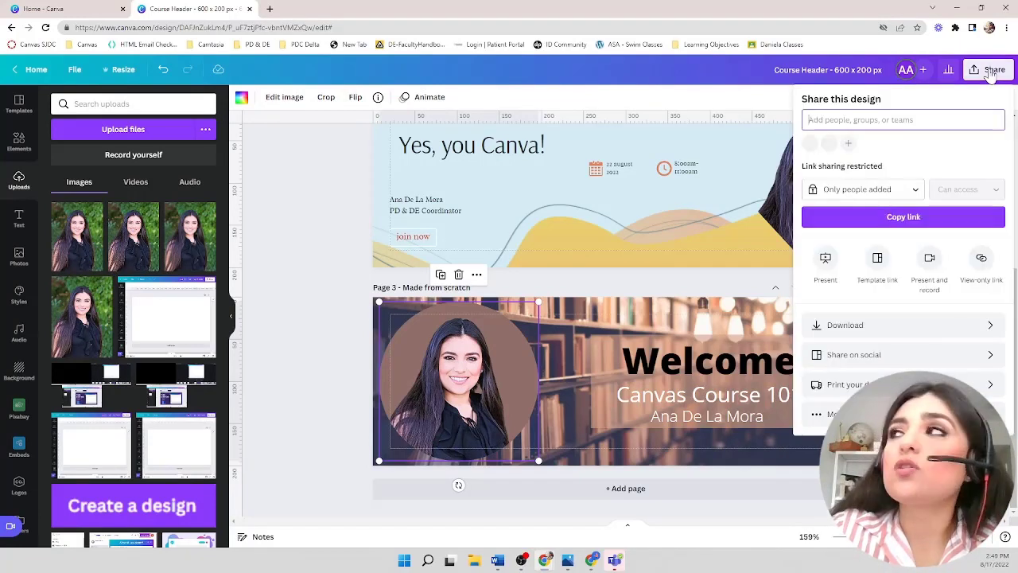
left_click(987, 326)
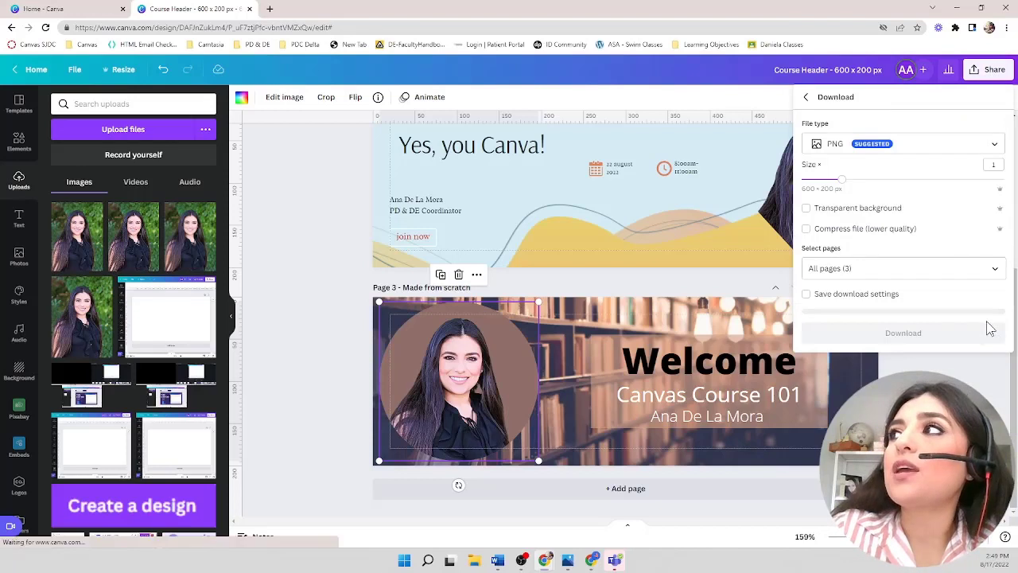
left_click(926, 147)
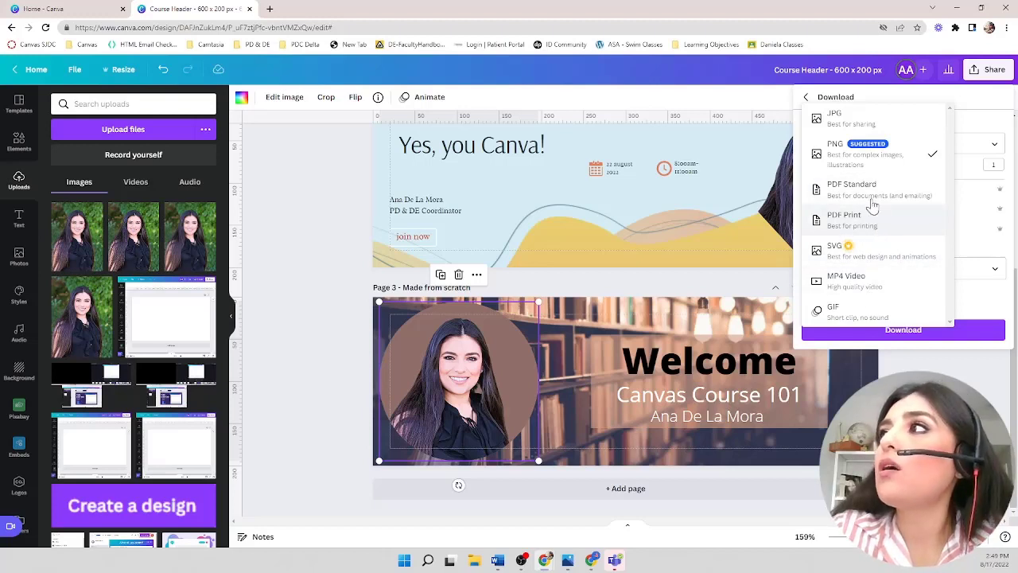
left_click(845, 152)
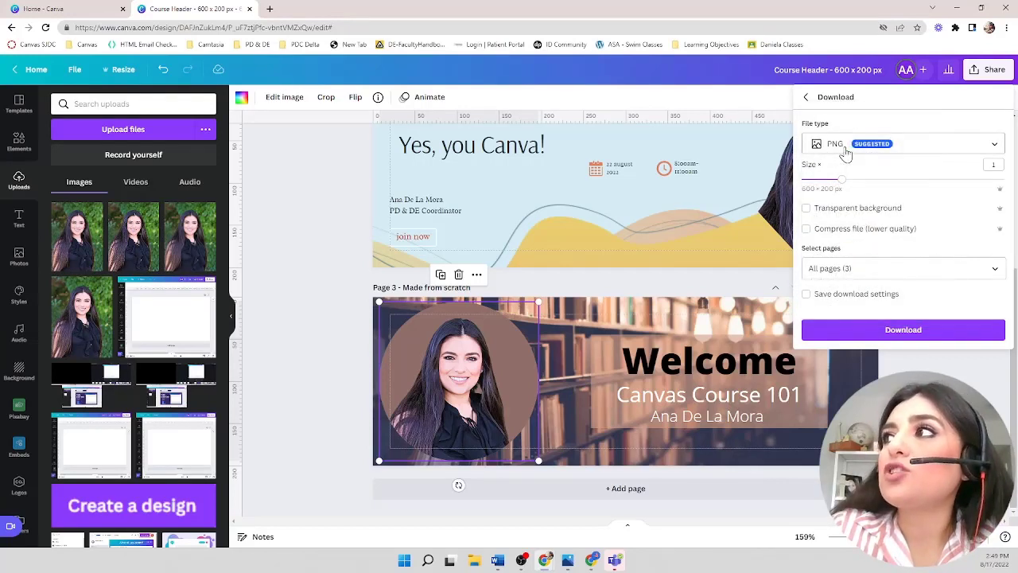
left_click(996, 270)
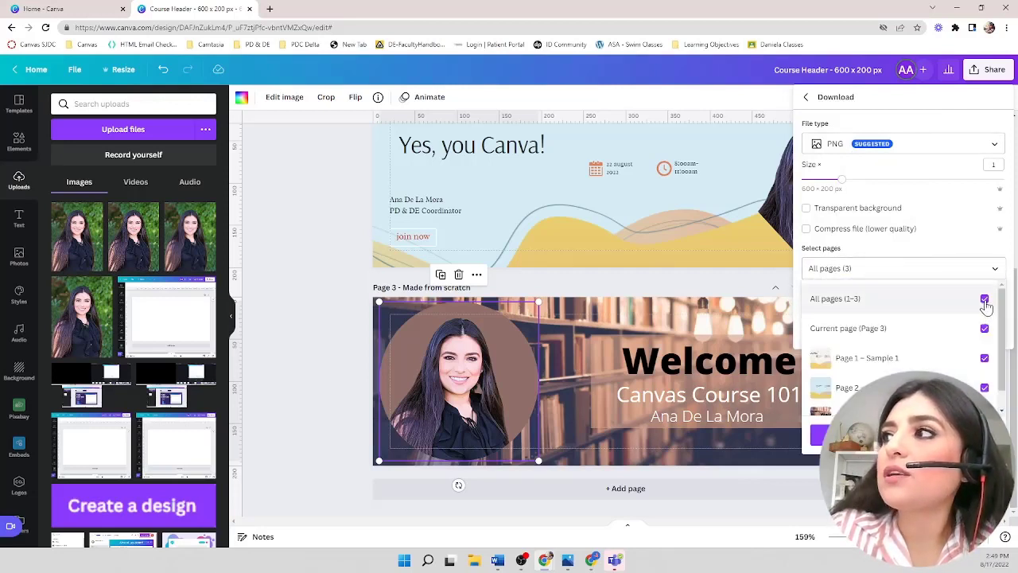
left_click(985, 300)
left_click(1006, 408)
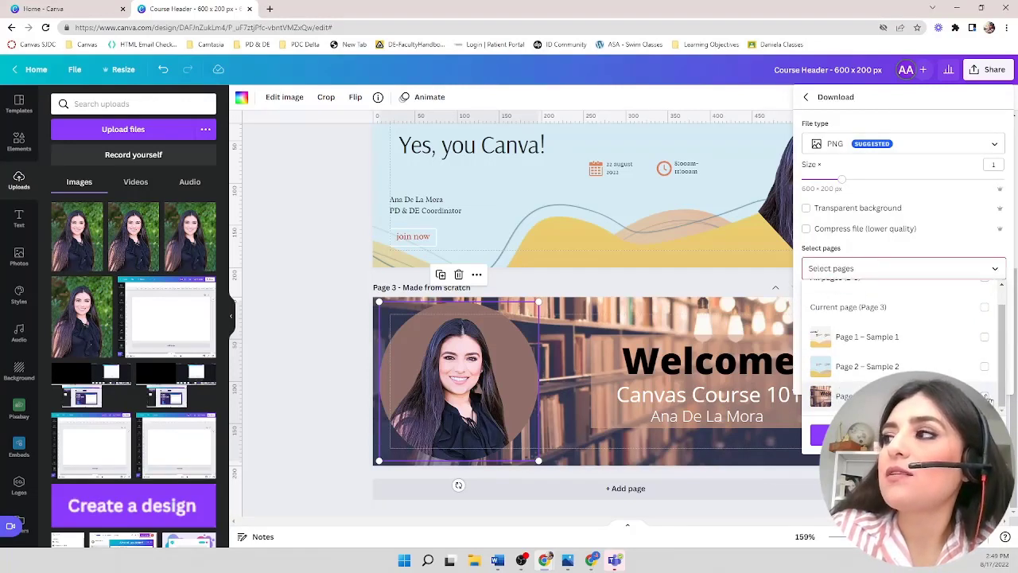
left_click(984, 396)
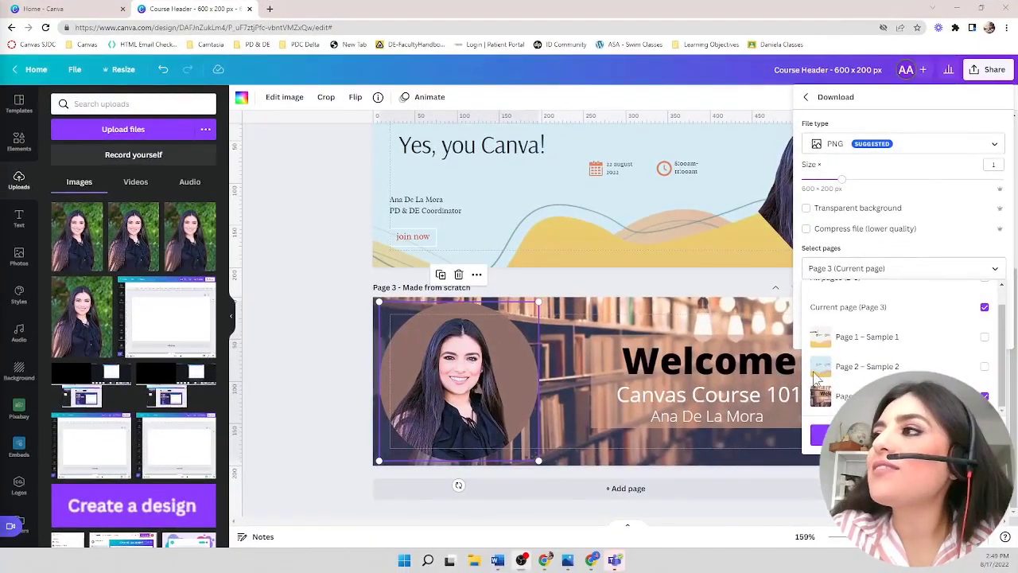
left_click(903, 434)
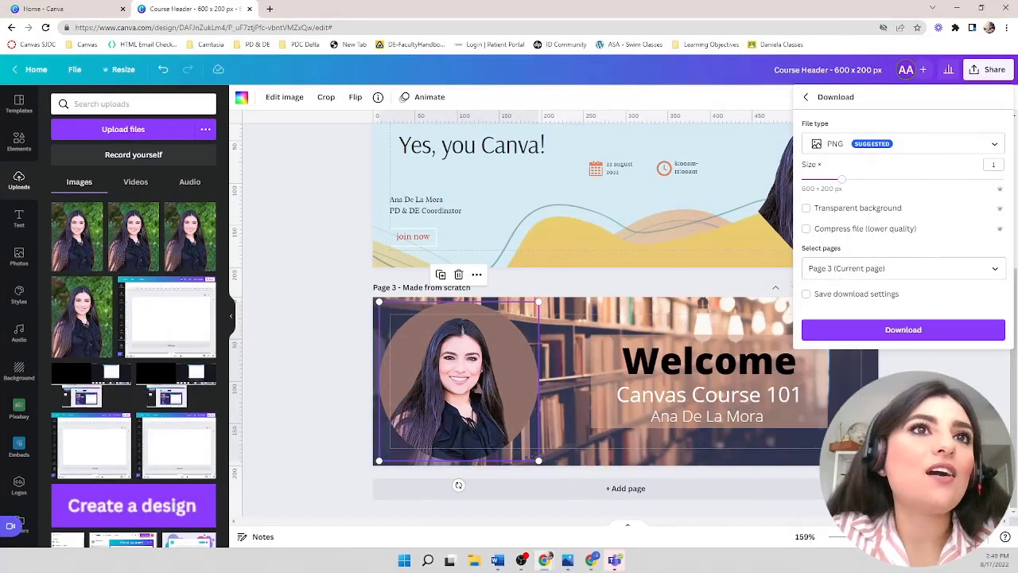
left_click(861, 330)
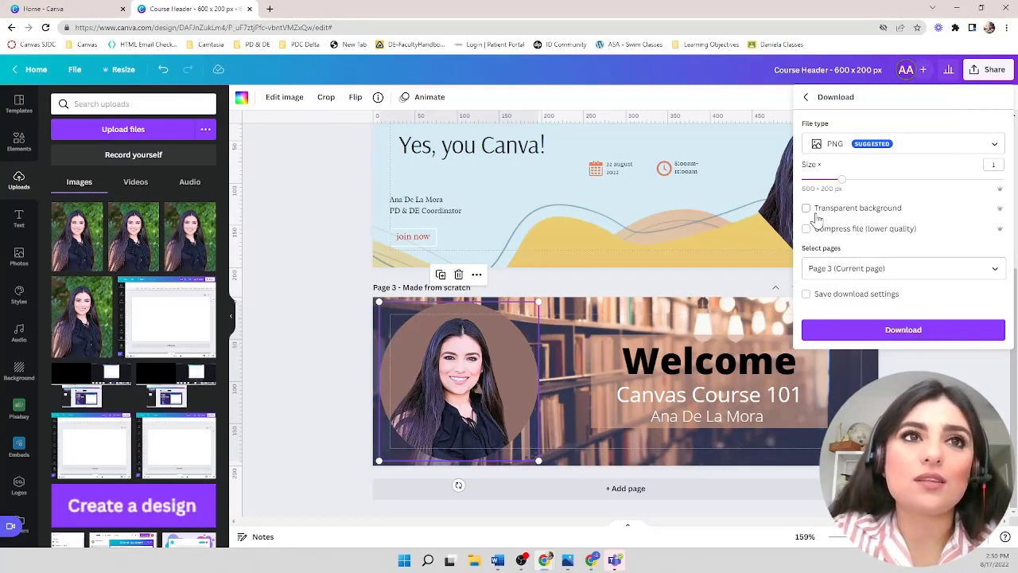
left_click(860, 333)
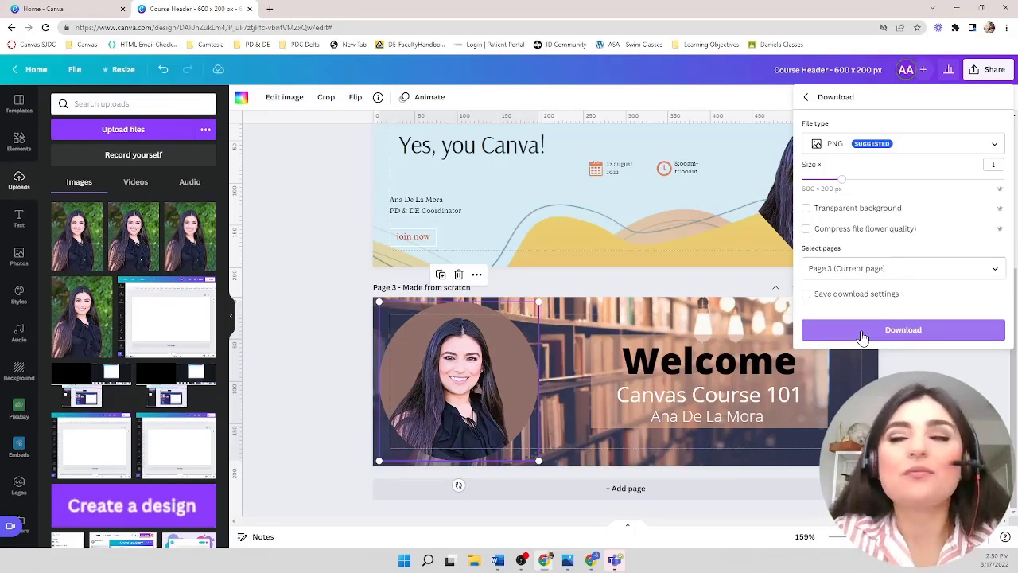
left_click(863, 329)
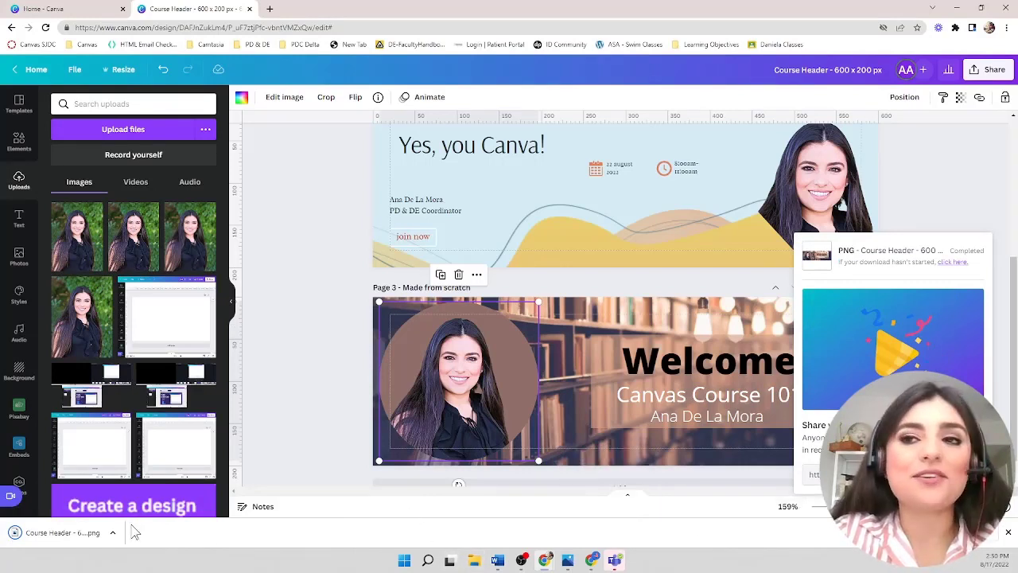
- Open the downloaded PNG in an image viewer and maximize it to review the banner
left_click(71, 533)
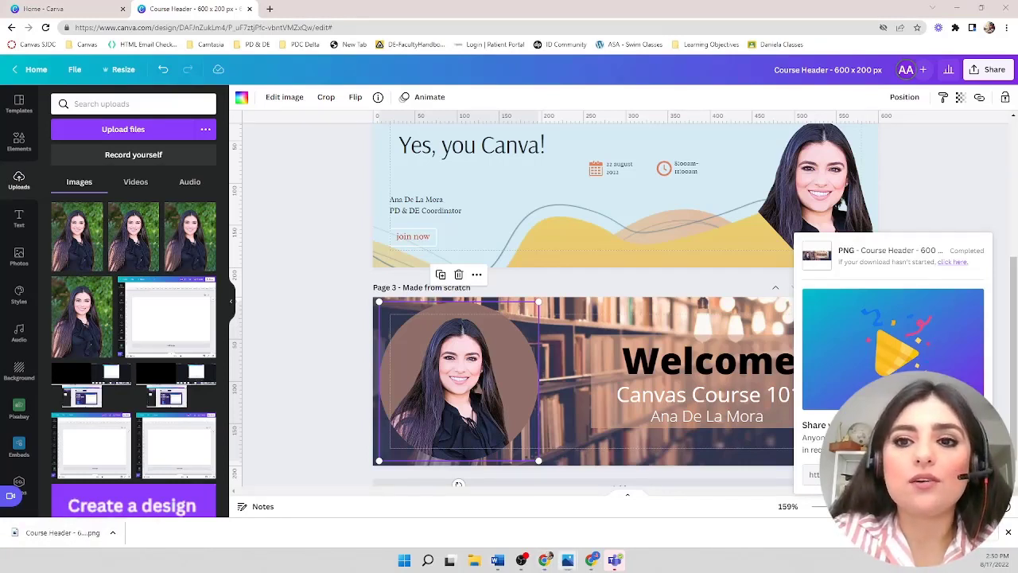
left_click_drag(77, 365, 342, 82)
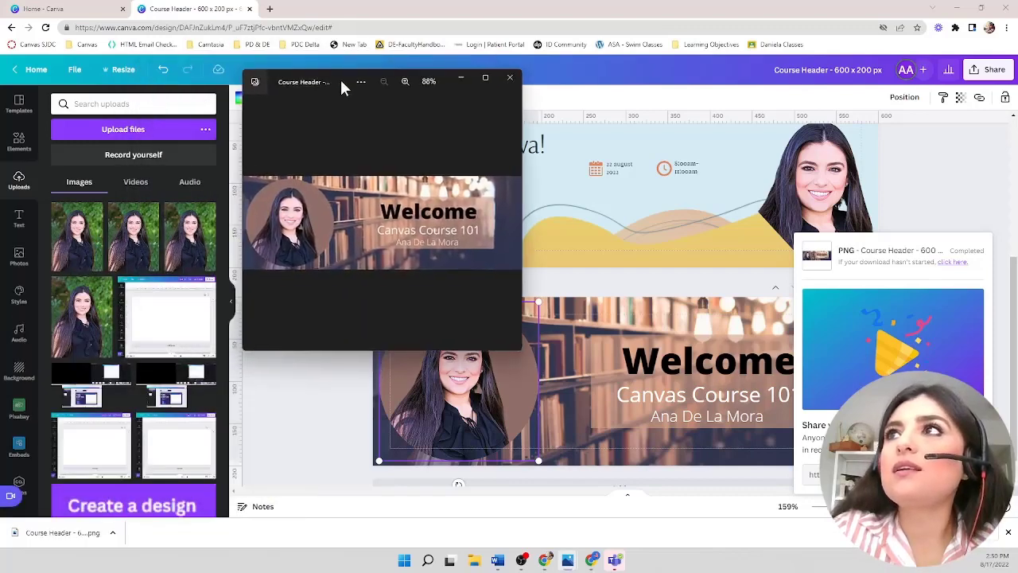
left_click(486, 78)
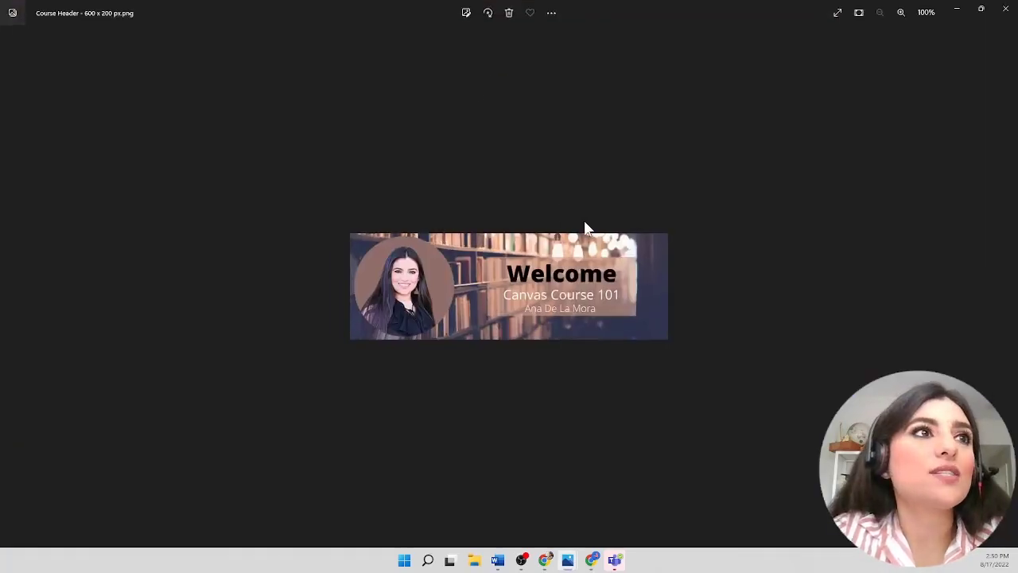